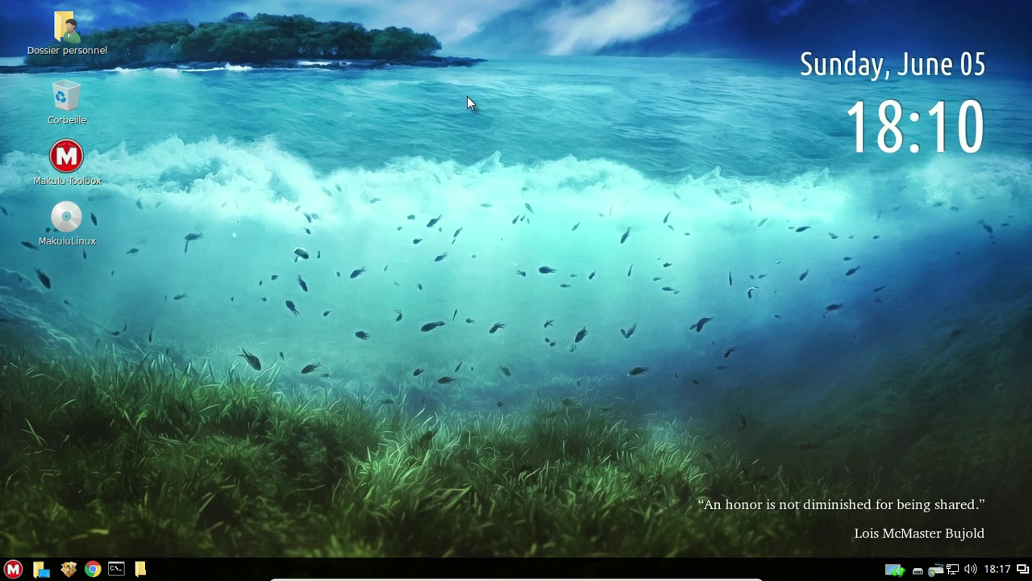
Open the personal folder from the desktop, view its contents in a non-maximized window, and close it
click(85, 51)
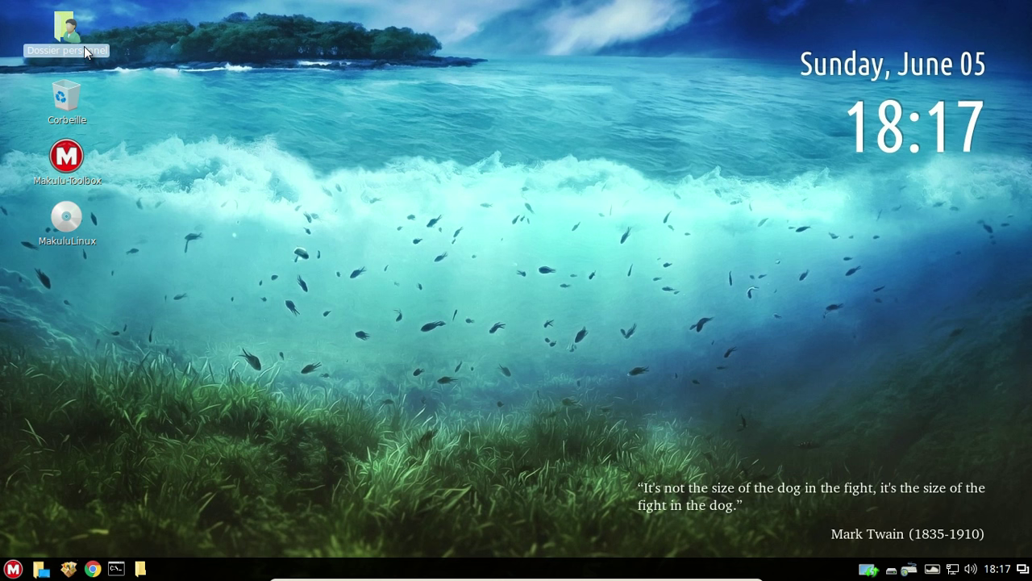
double_click(85, 51)
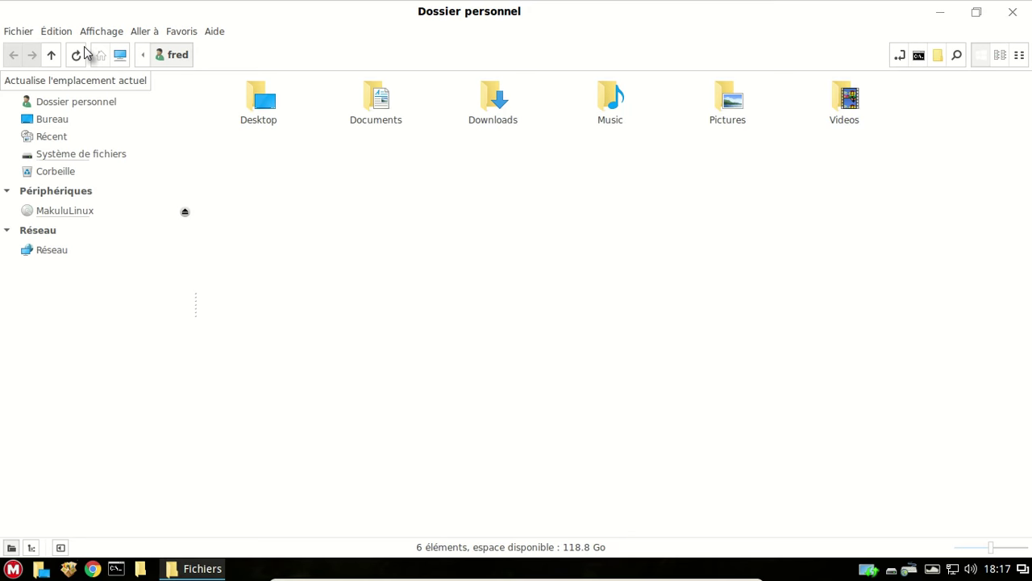
click(976, 12)
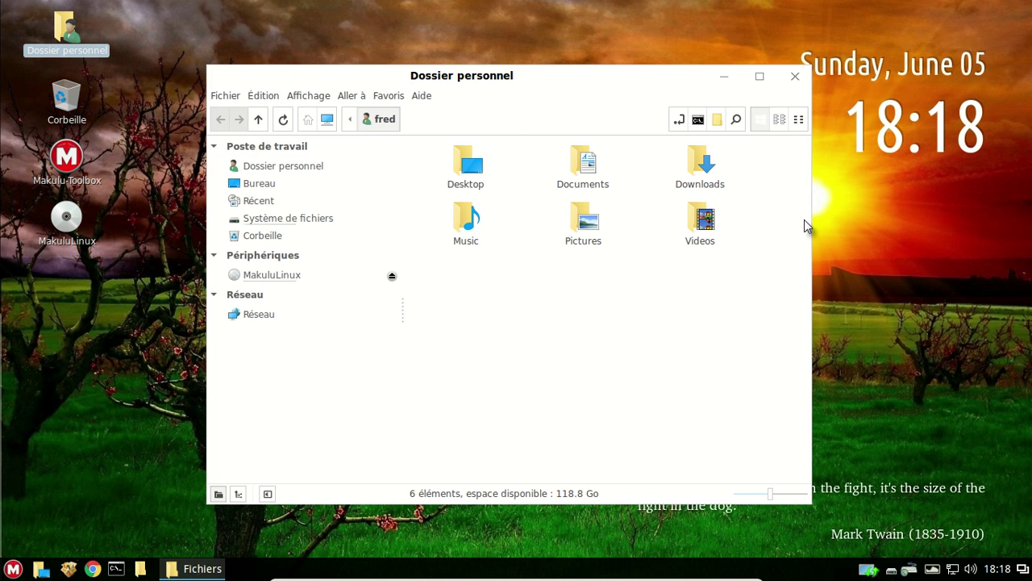
click(796, 76)
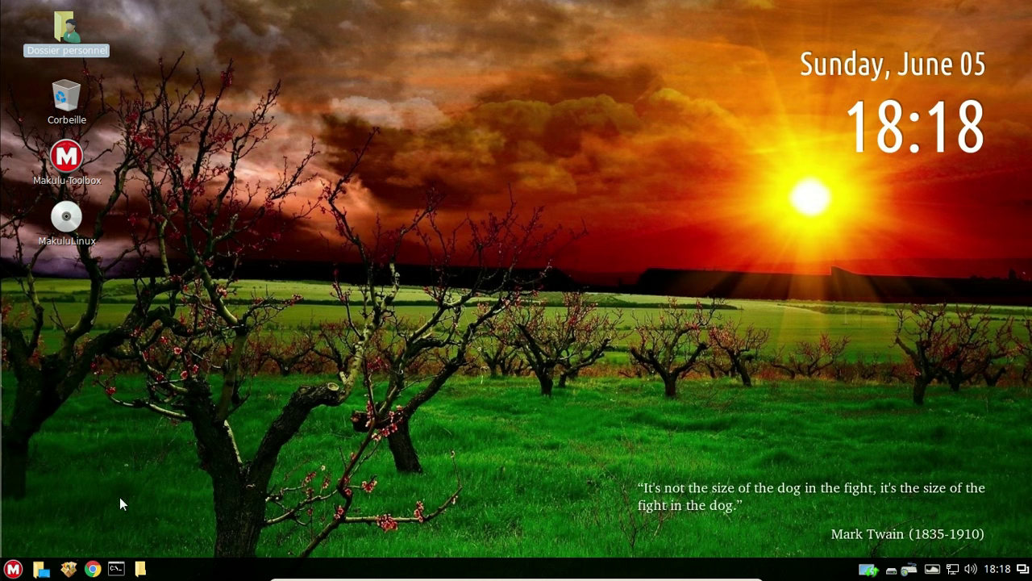
Launch WPS Writer, accepting its end-user license agreement and dismissing the report of detected system problems
click(14, 569)
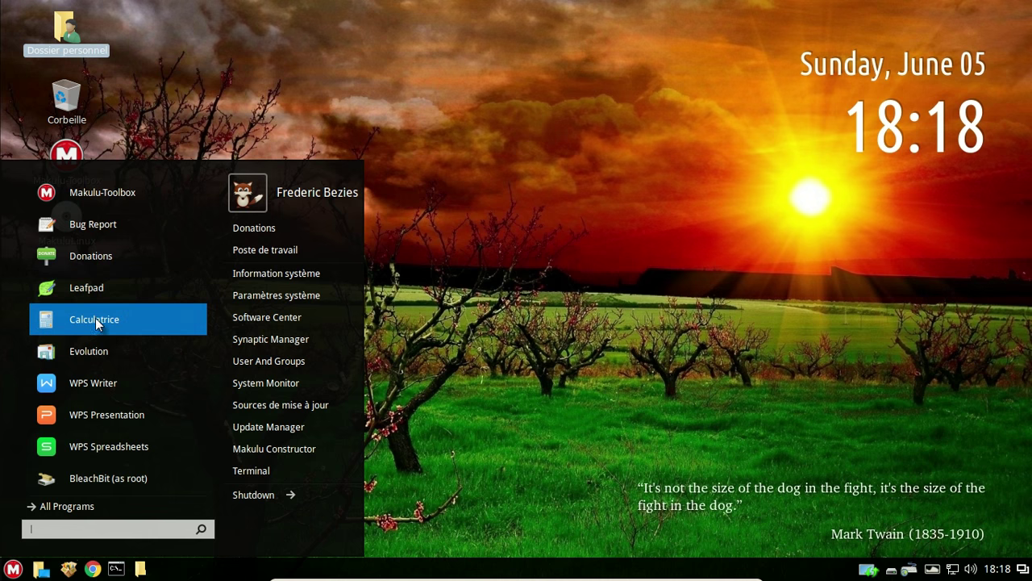
click(105, 383)
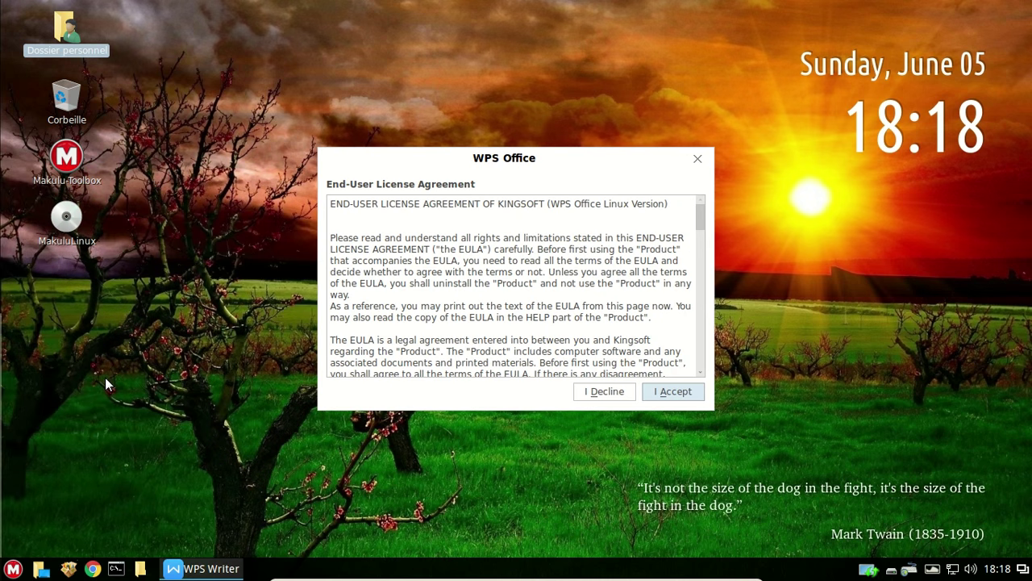
click(669, 395)
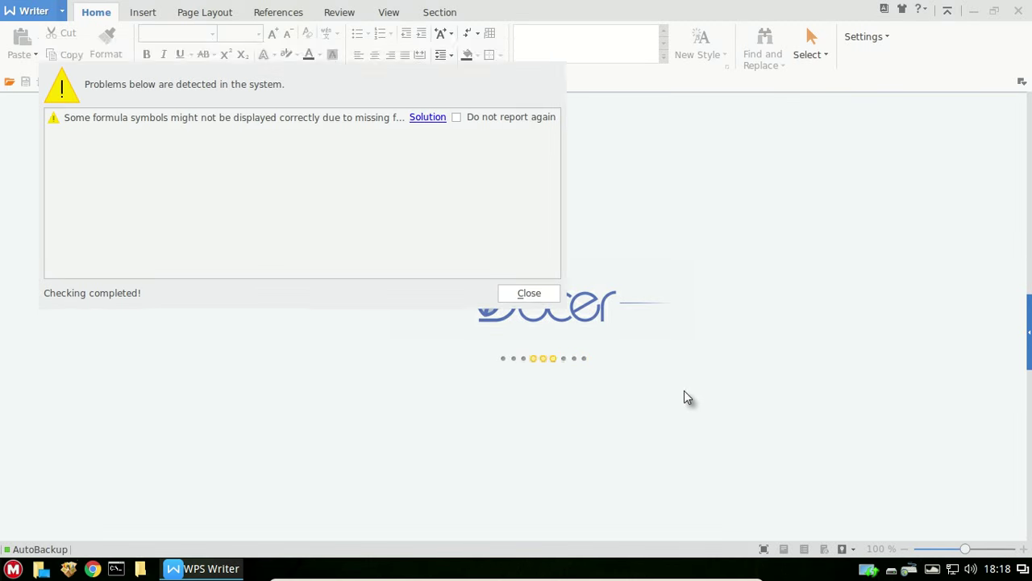
click(550, 50)
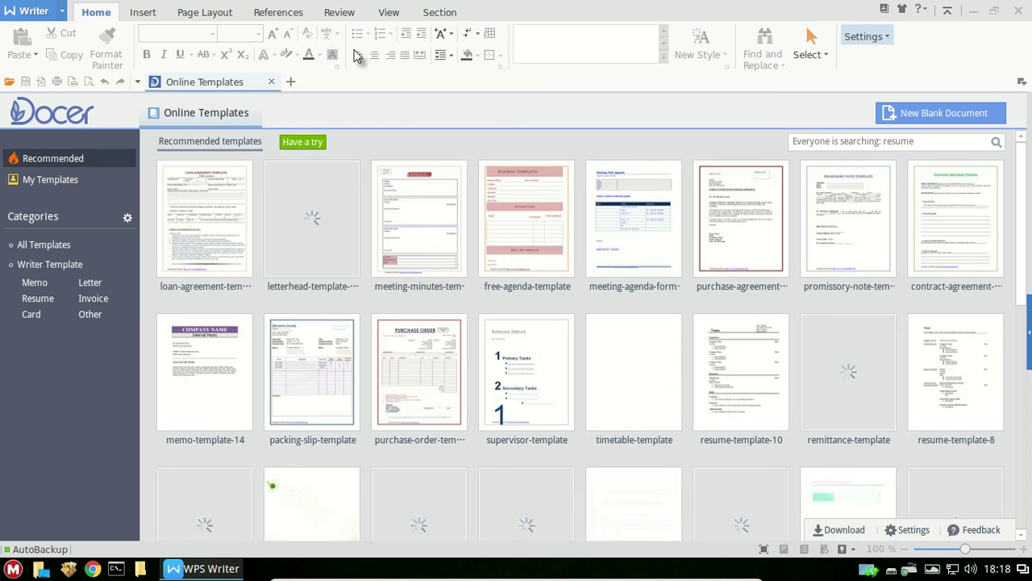
View the version and license information in About WPS Writer and close it
click(34, 10)
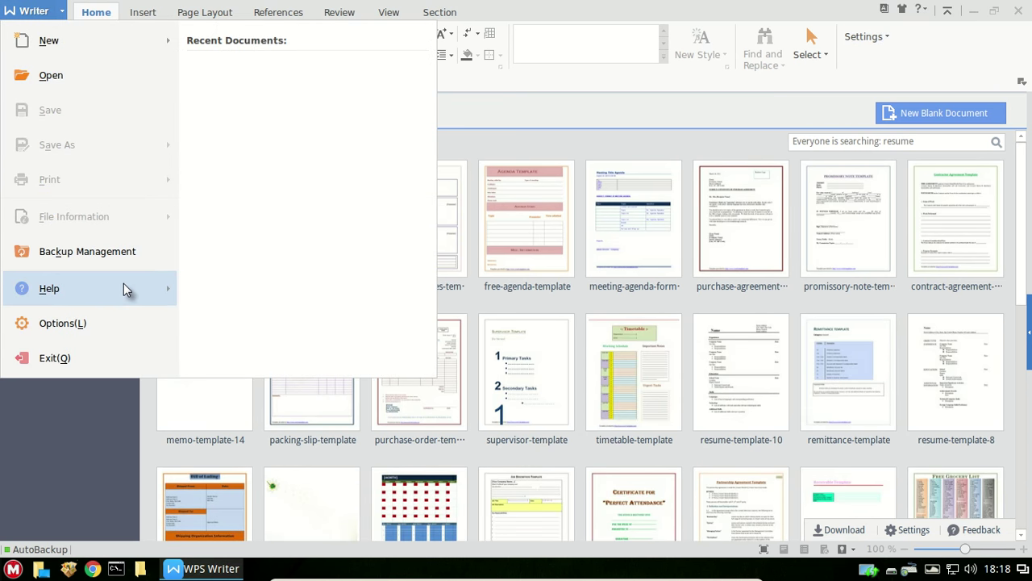
mouse_move(126, 288)
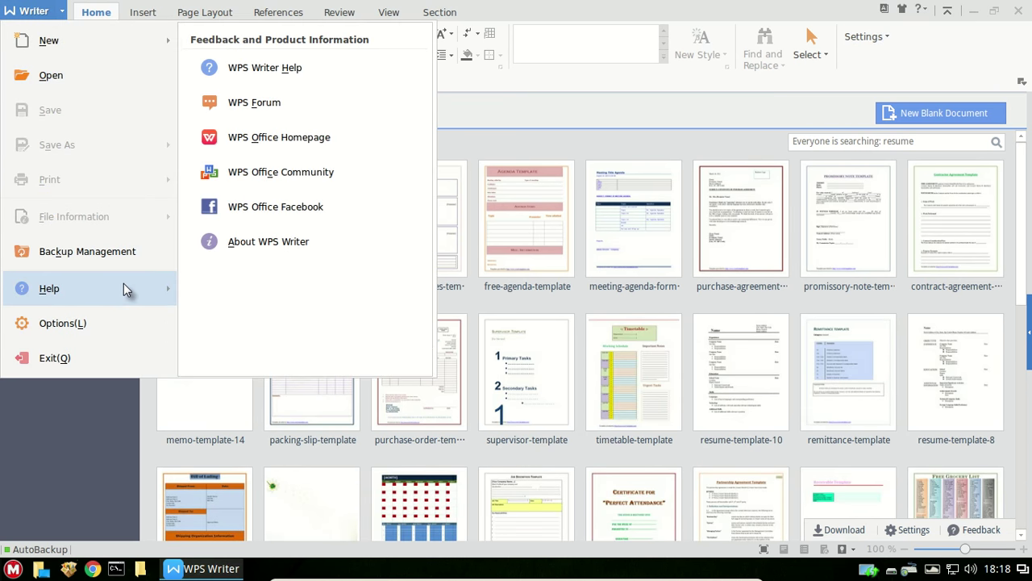
click(305, 249)
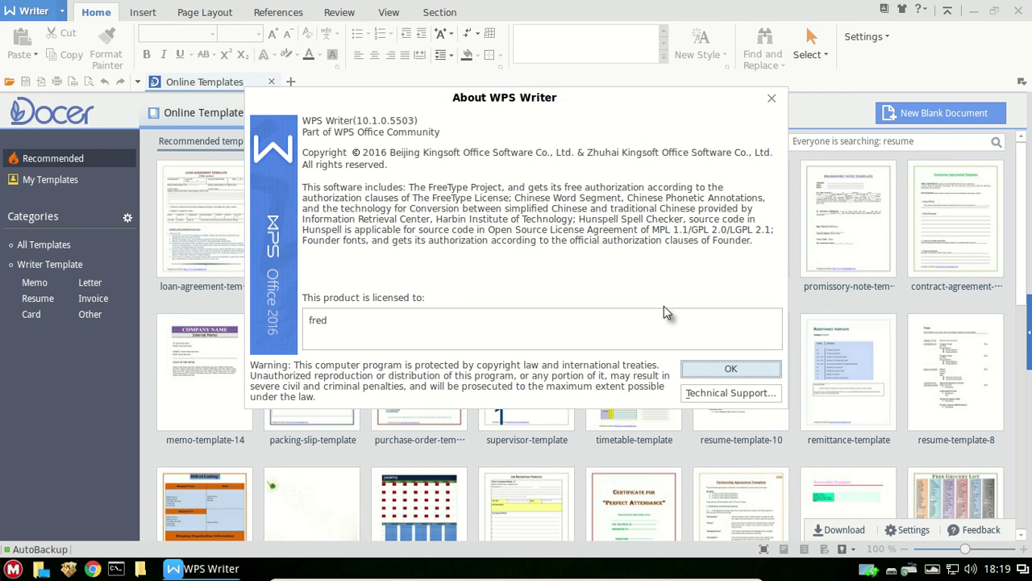
click(734, 370)
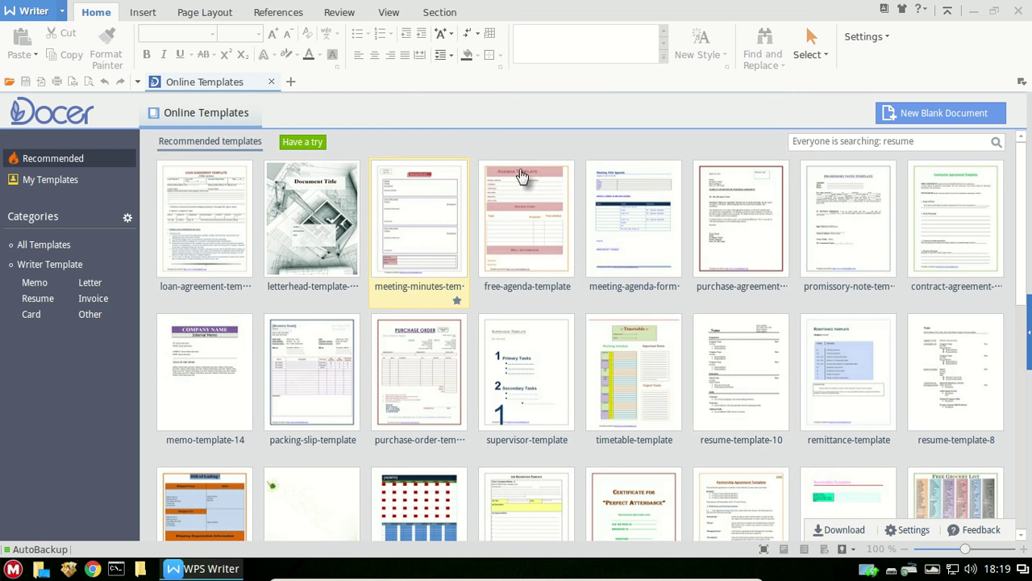
click(885, 37)
key(Escape)
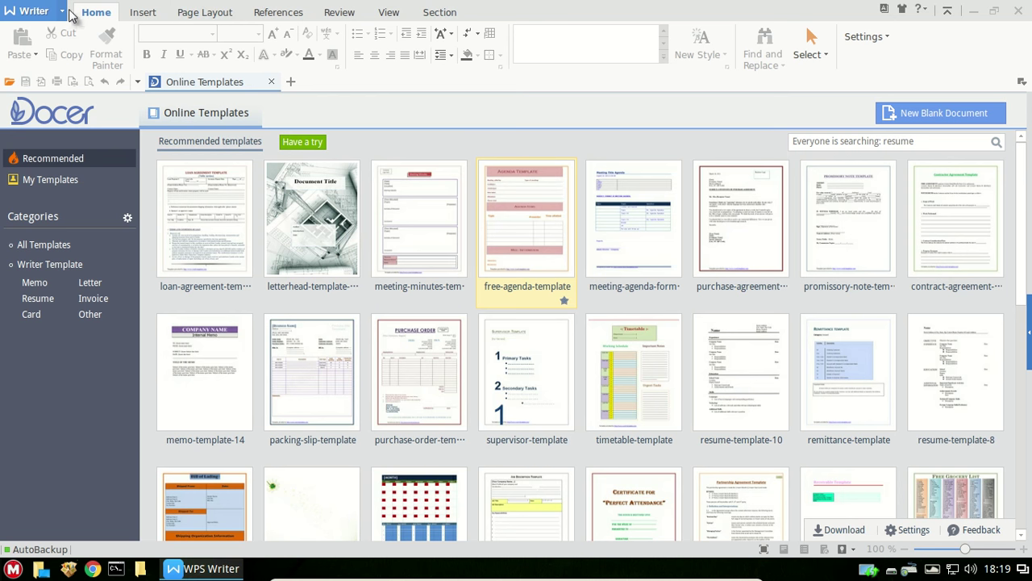
Review the WPS Writer option pages from Feedback up to Edit without changing anything, and exit the program
click(43, 10)
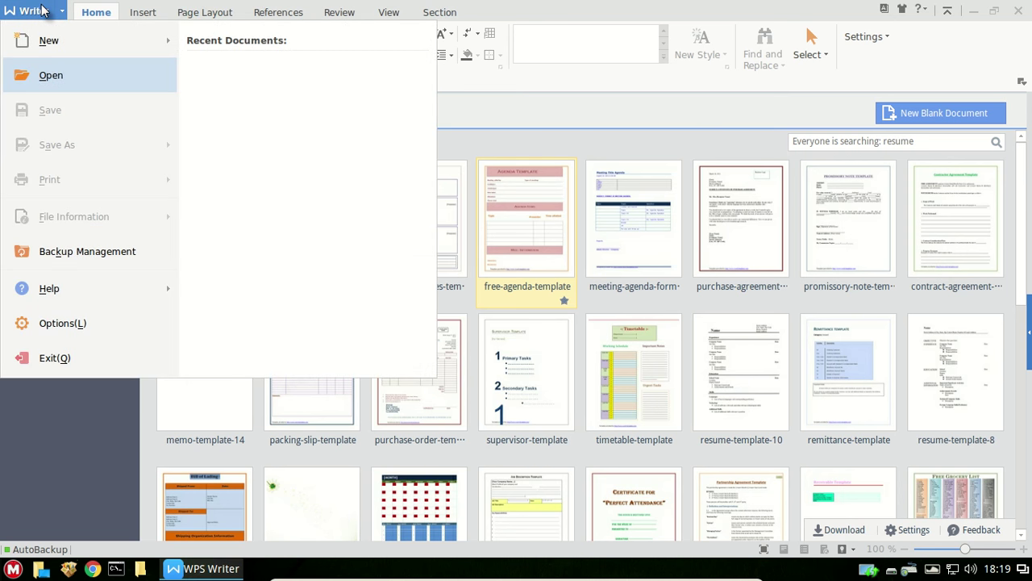
click(85, 327)
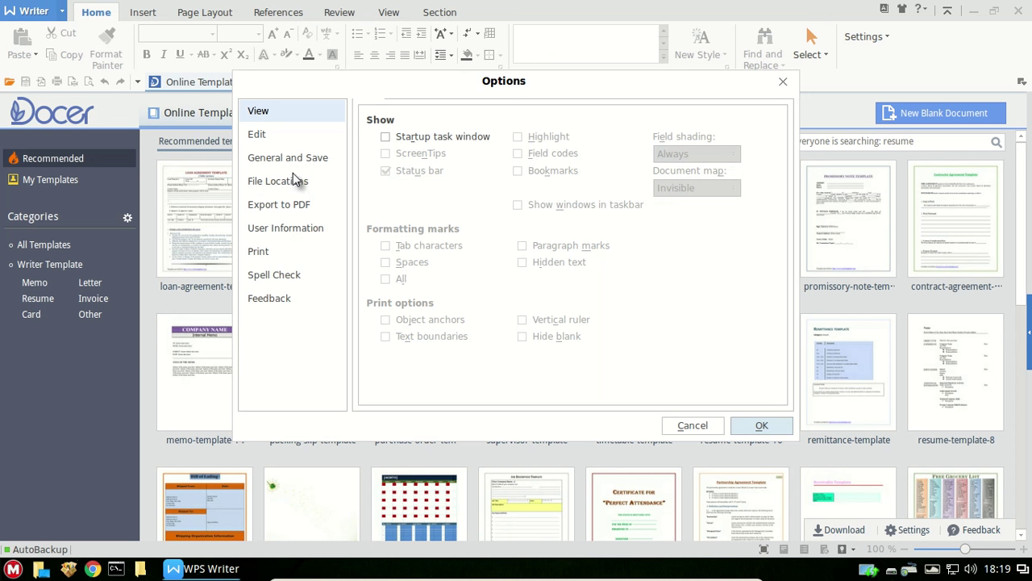
click(291, 300)
click(286, 276)
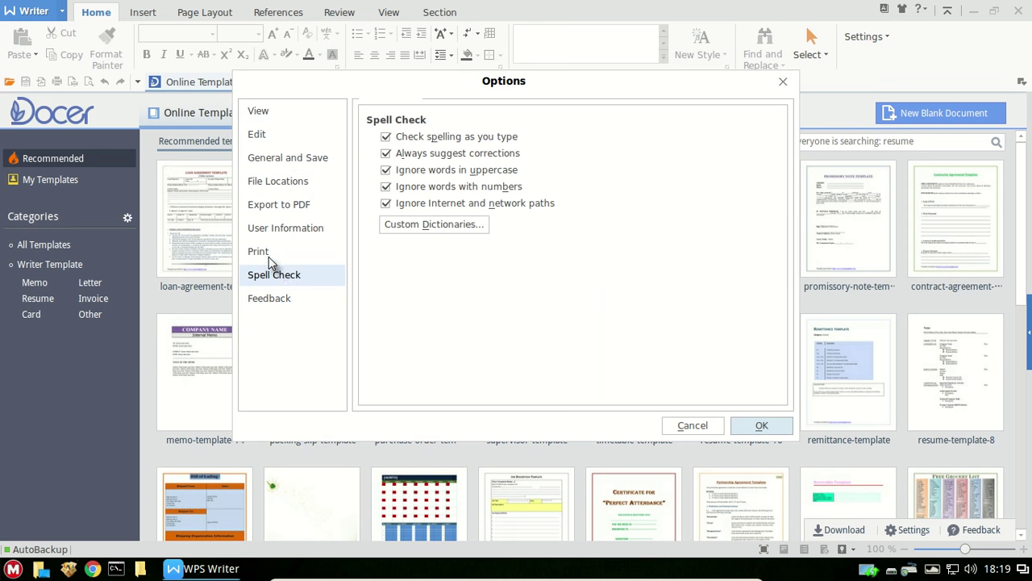
click(270, 255)
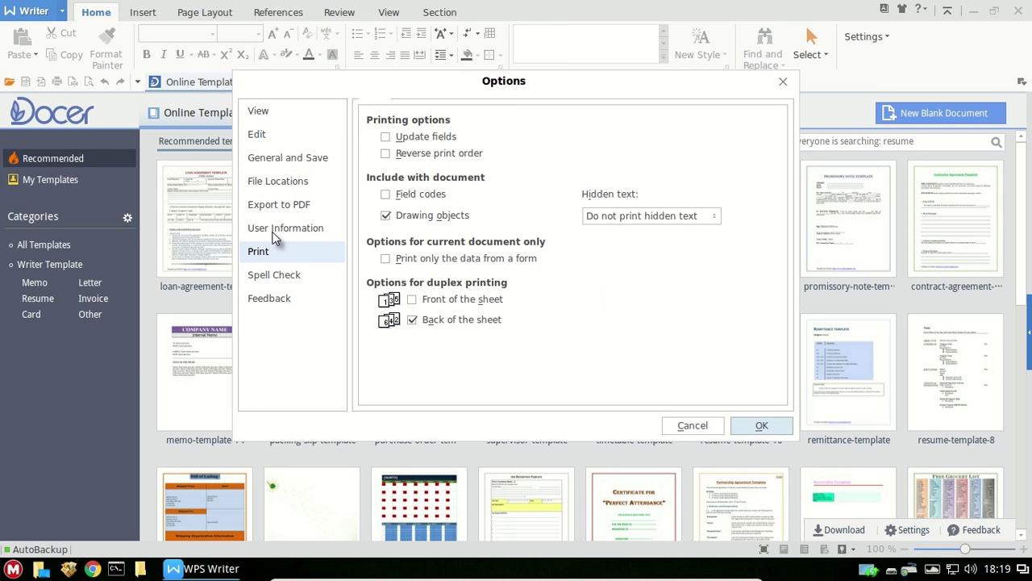
click(275, 234)
click(275, 211)
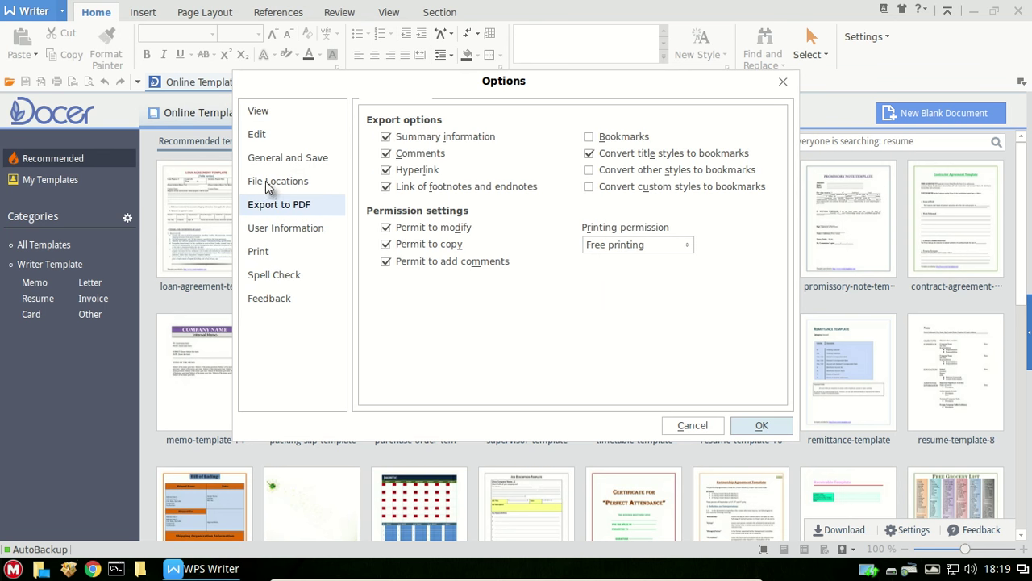
click(268, 174)
click(271, 162)
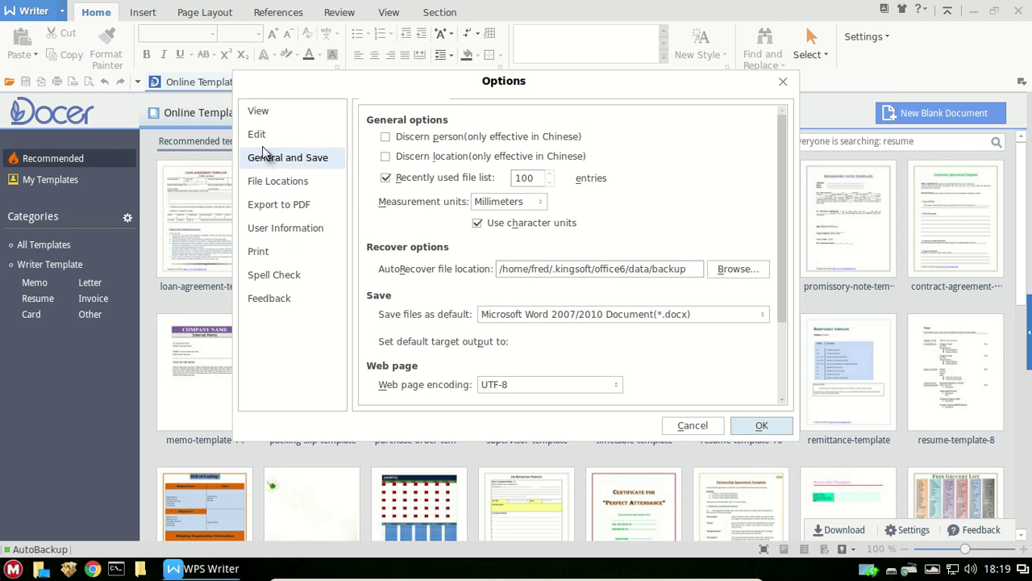
click(262, 135)
key(Escape)
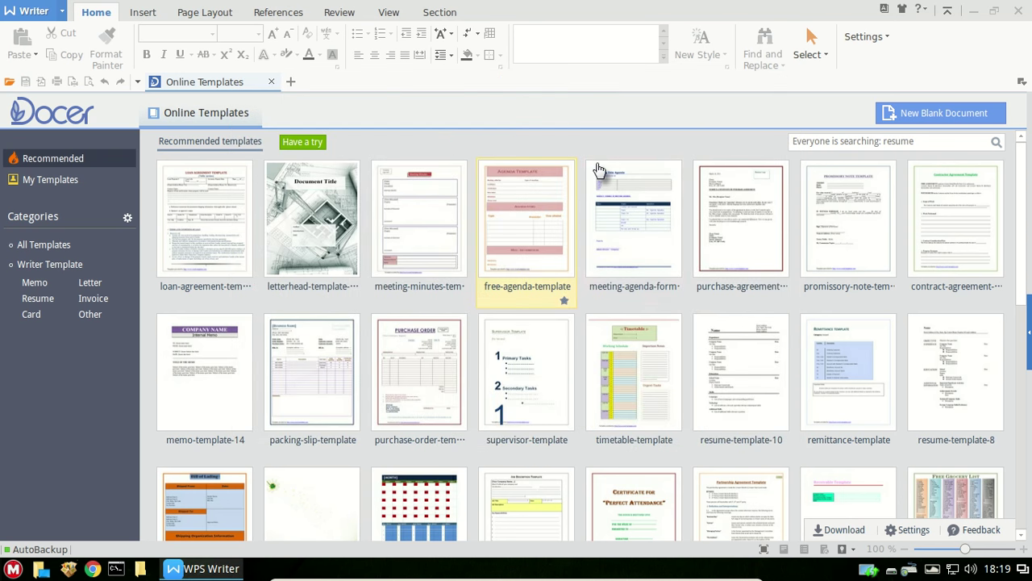
click(1017, 14)
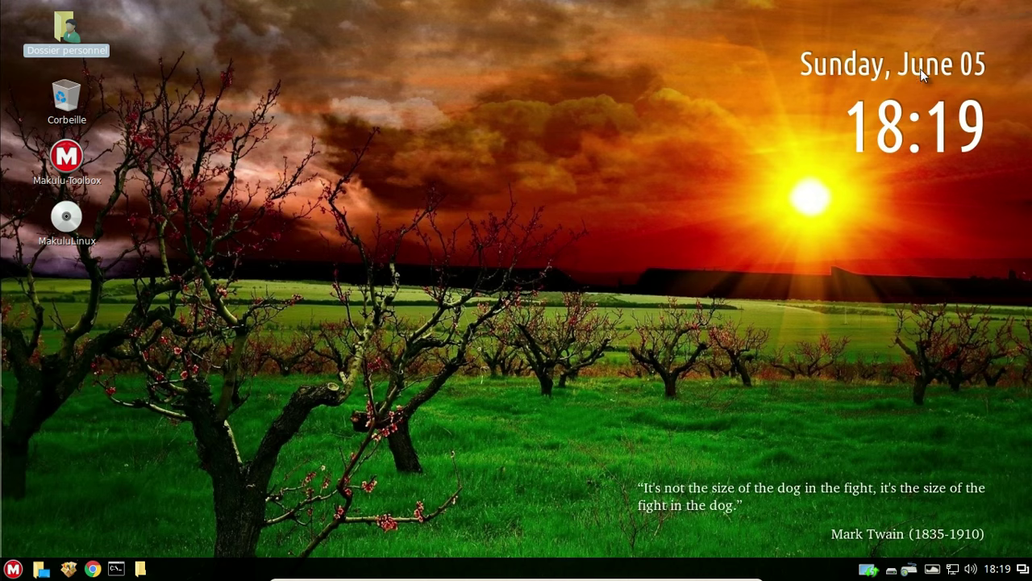
Browse the full list of installed programs to Information système, view the system details, and close the window
click(13, 568)
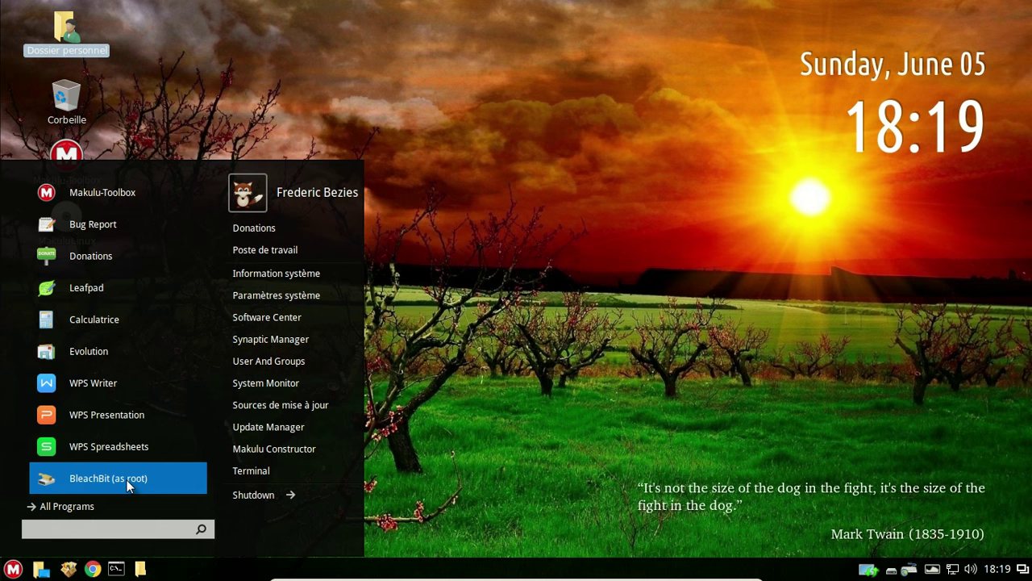
click(91, 508)
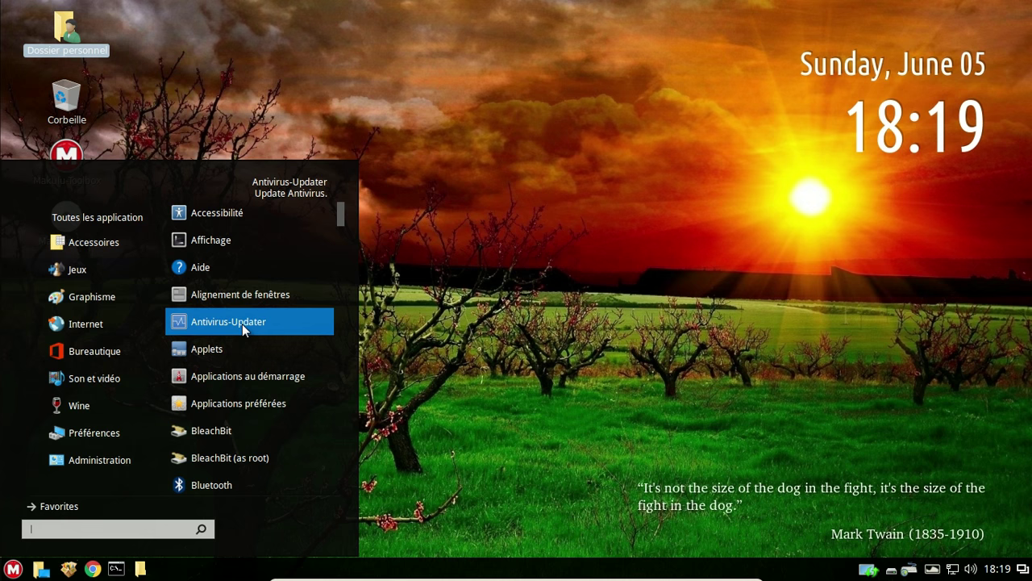
scroll(242, 323, down, 5)
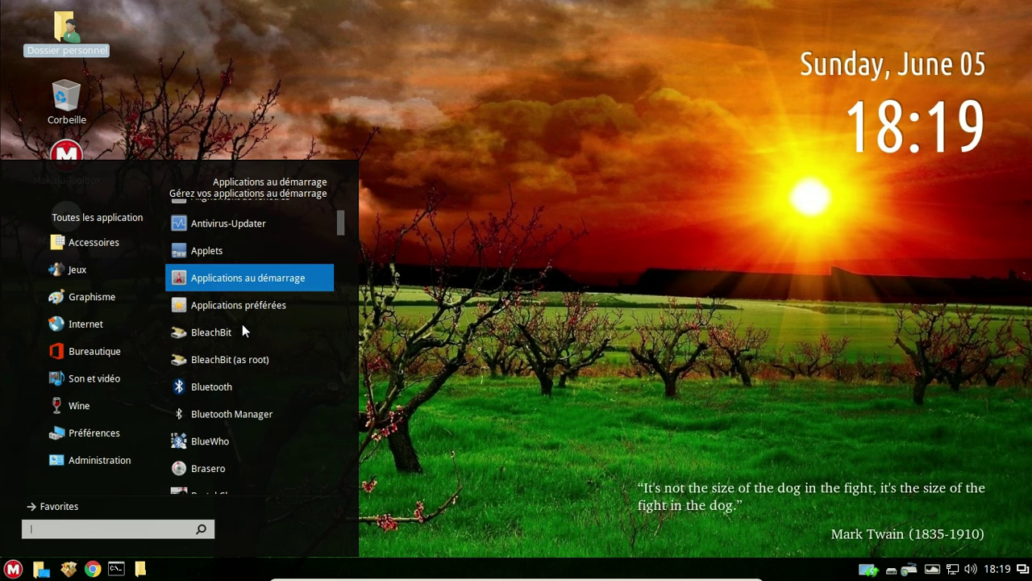
scroll(242, 323, down, 5)
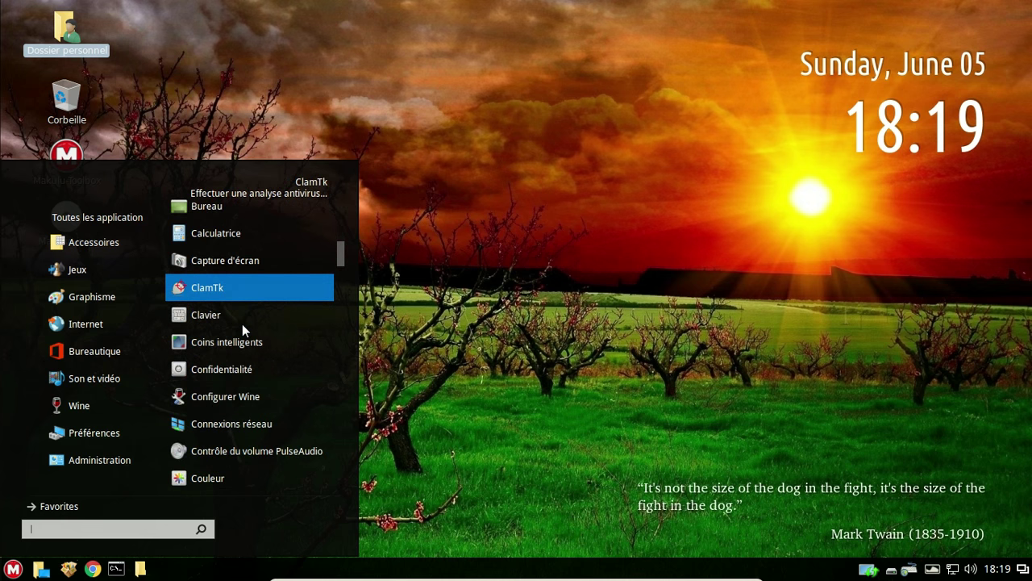
scroll(248, 323, down, 4)
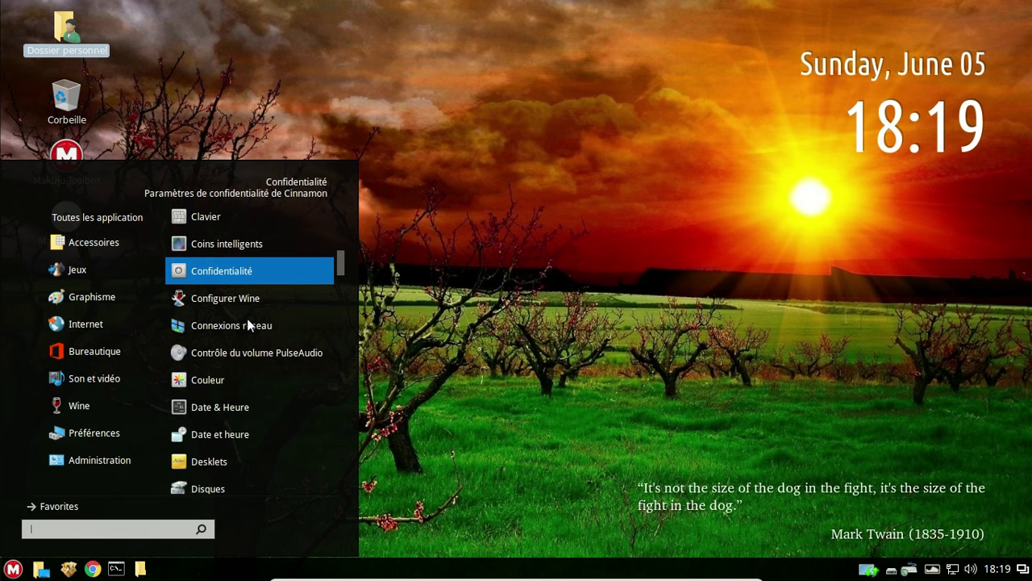
scroll(249, 324, down, 10)
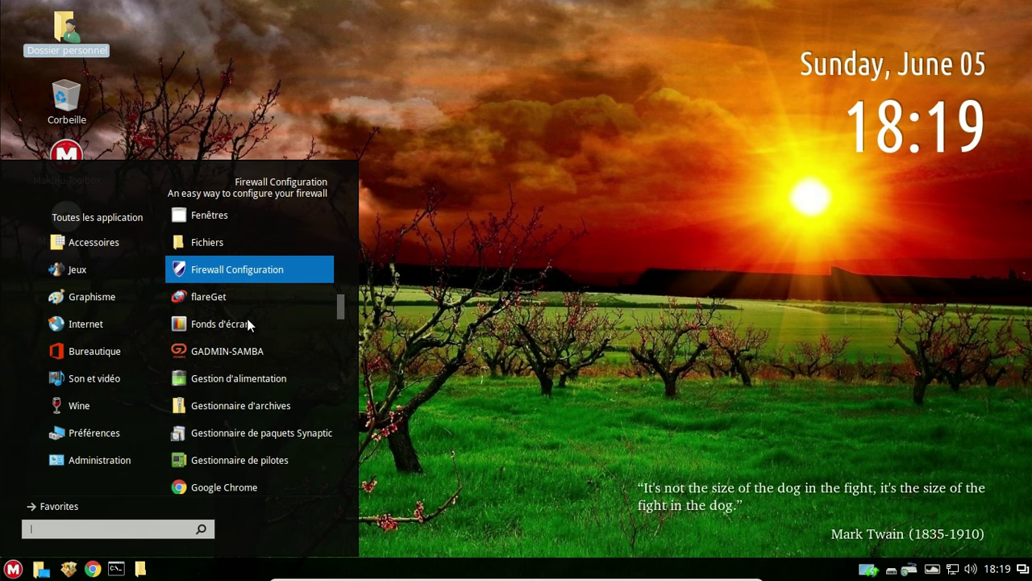
scroll(248, 323, down, 5)
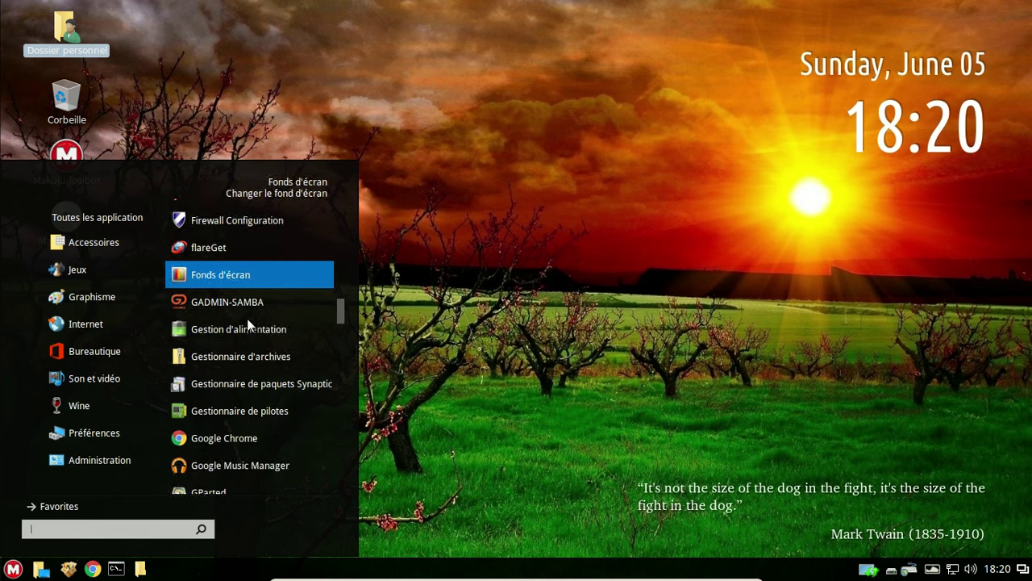
scroll(248, 323, down, 4)
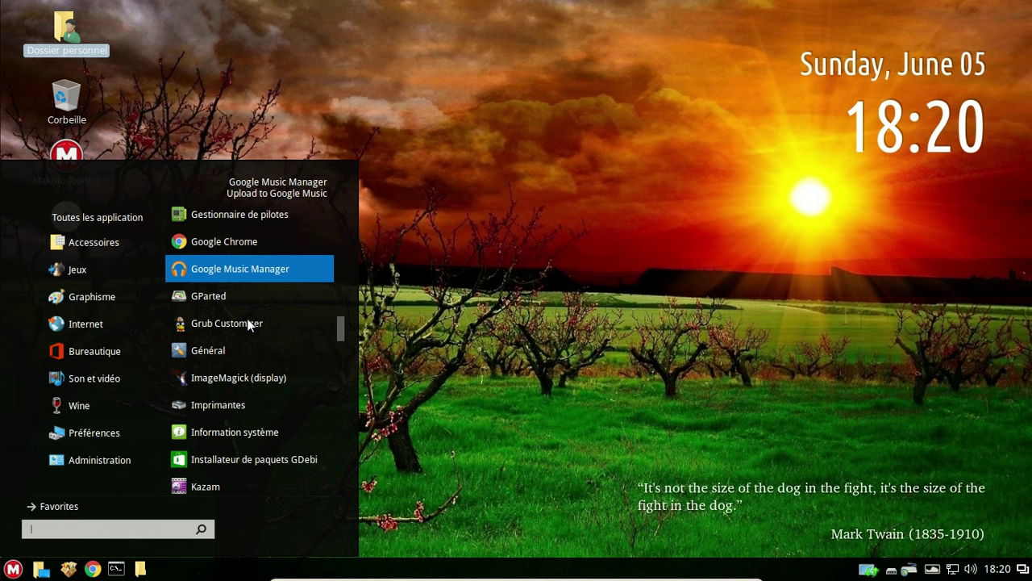
scroll(248, 324, down, 4)
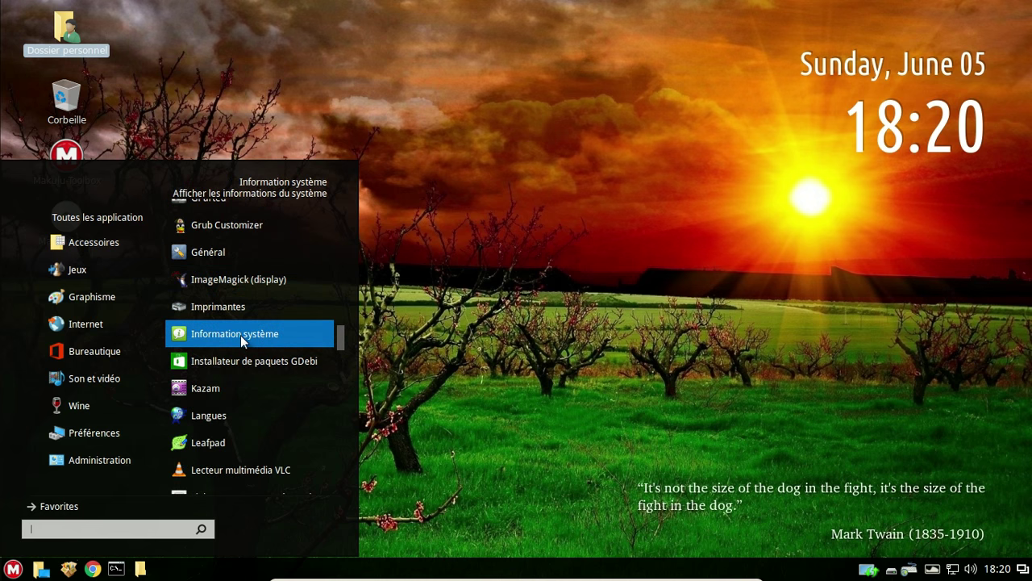
click(240, 334)
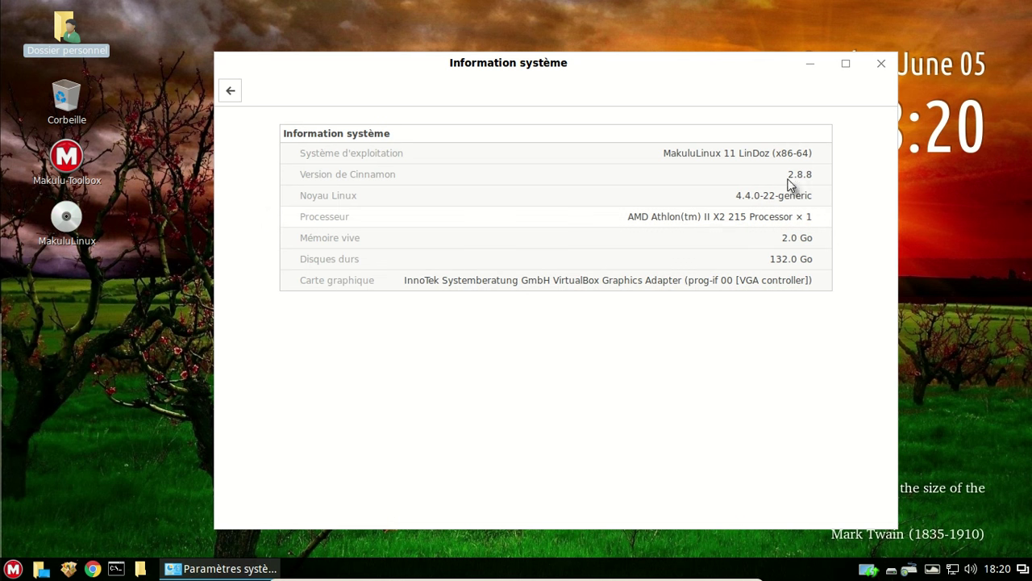
click(880, 63)
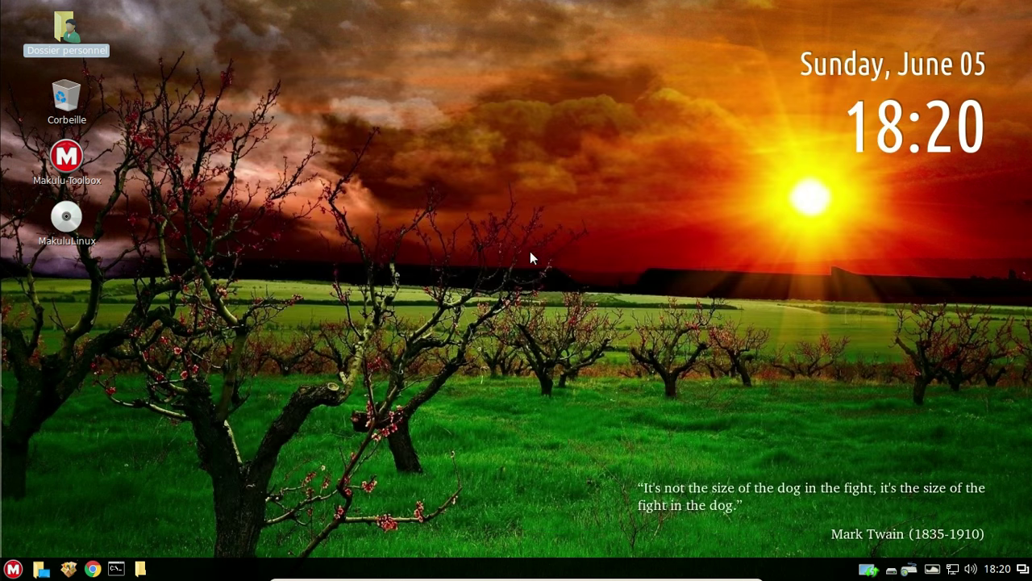
Open the update sources (Sources de mise à jour), authenticating with the administrator password
click(13, 571)
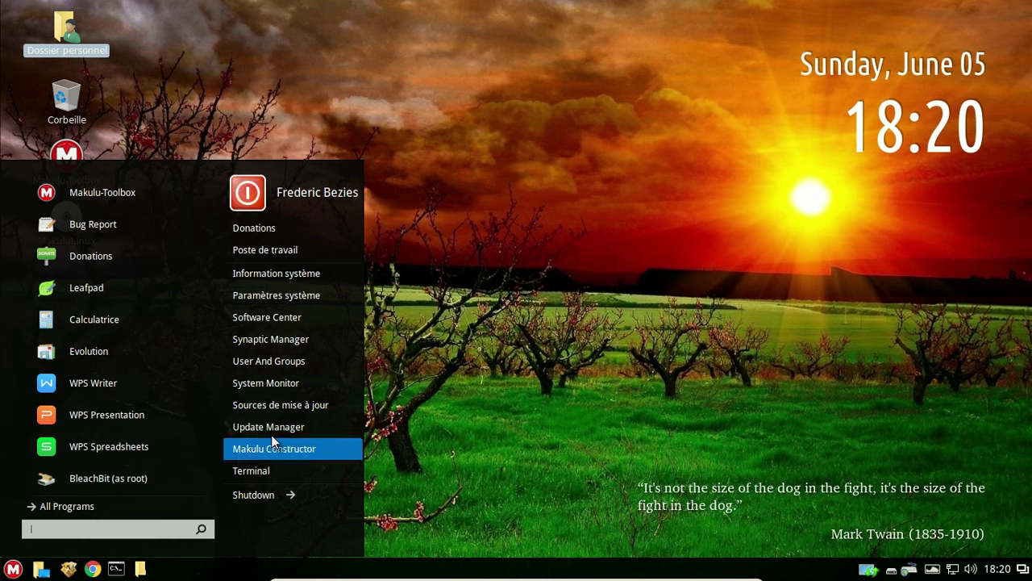
click(273, 405)
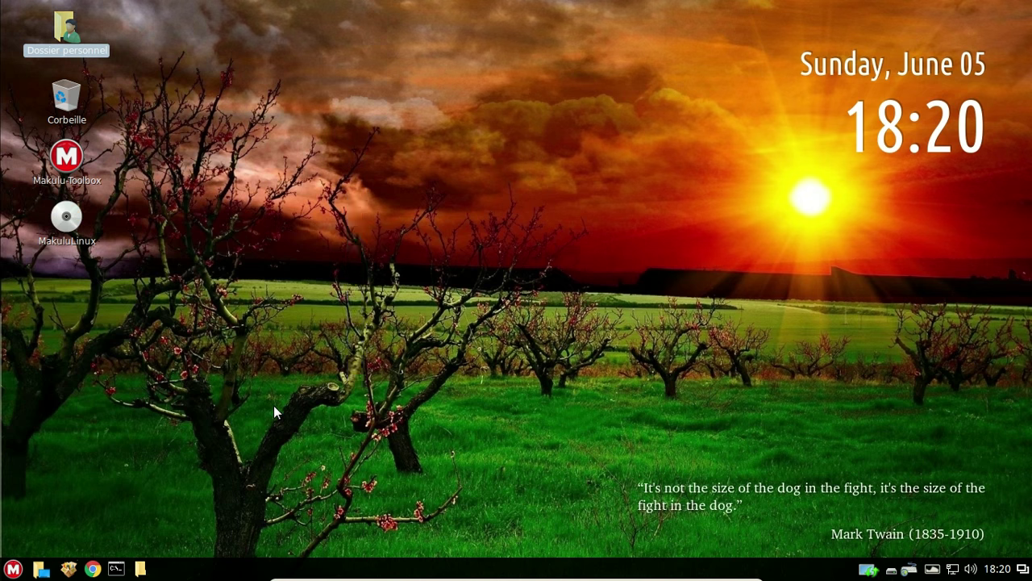
text(**********)
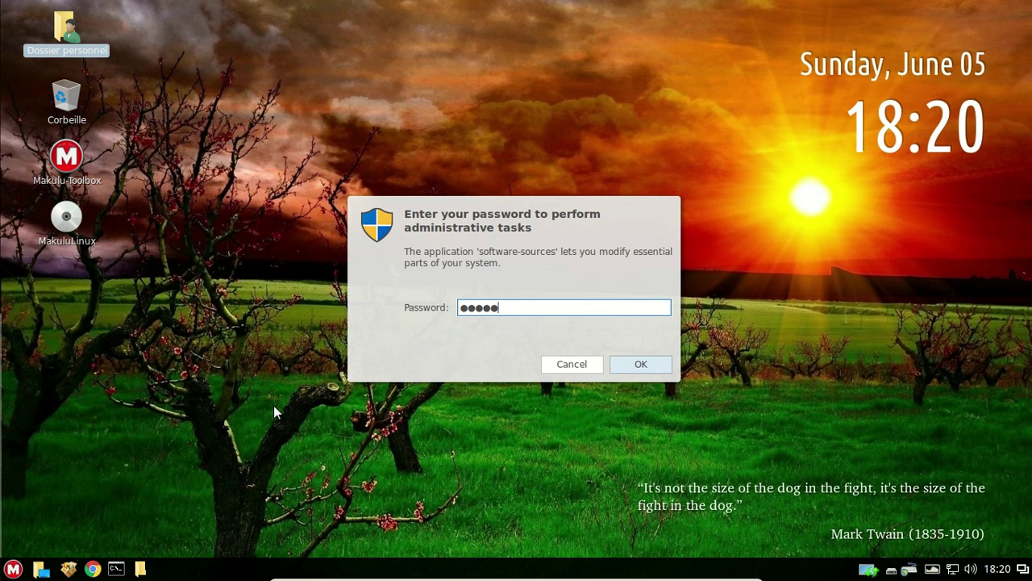
key(Return)
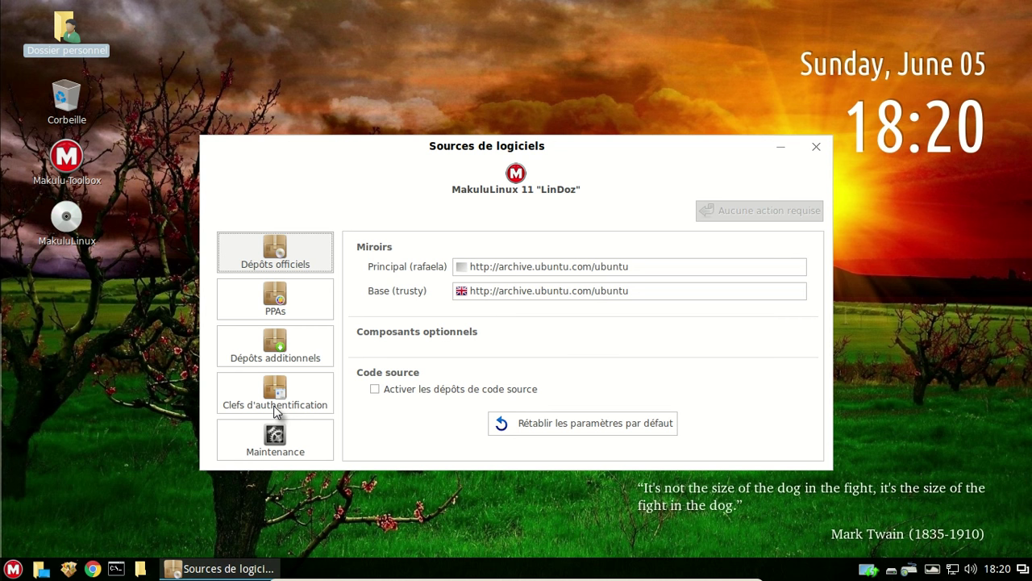
Examine the complete list of PPAs in the software sources, from appgrid/stable to webupd8team/y-ppa-manager
click(276, 305)
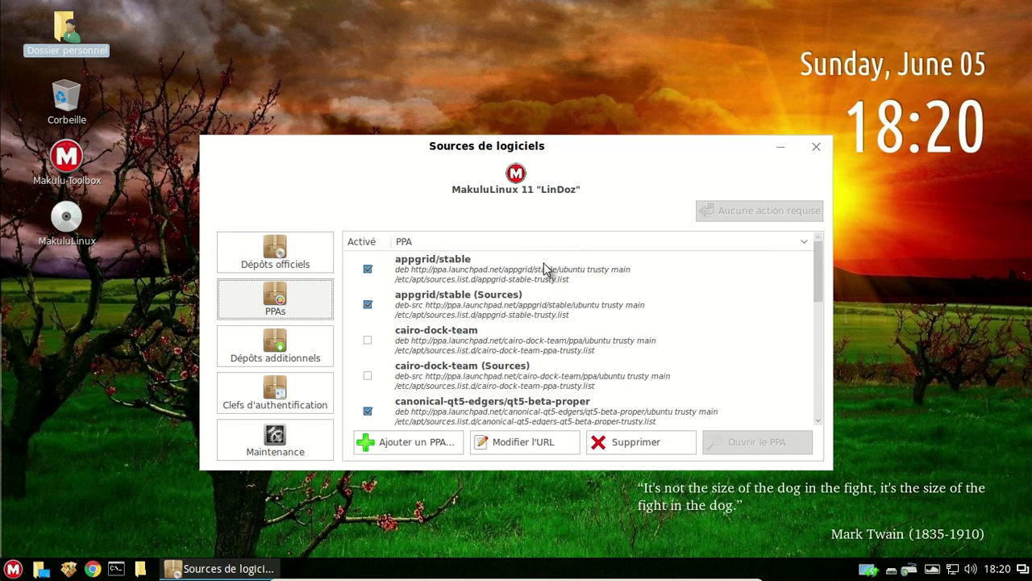
scroll(576, 308, down, 2)
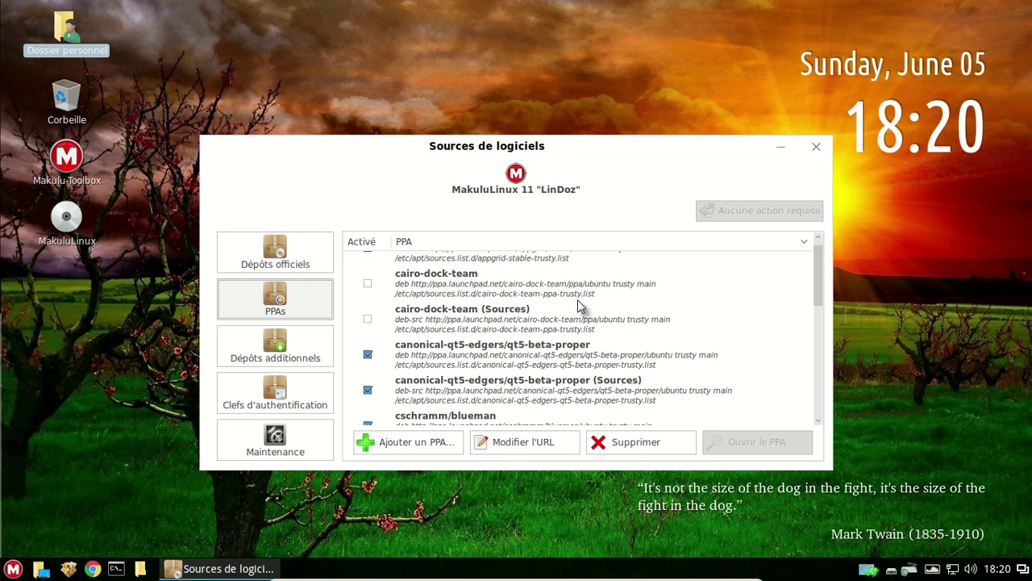
scroll(618, 355, down, 2)
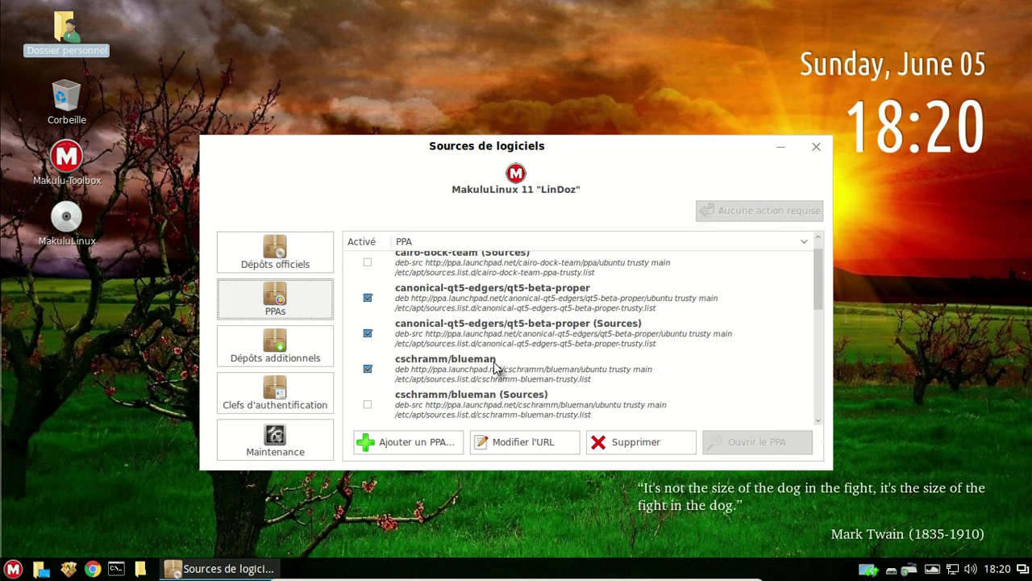
scroll(618, 352, down, 2)
scroll(583, 357, down, 2)
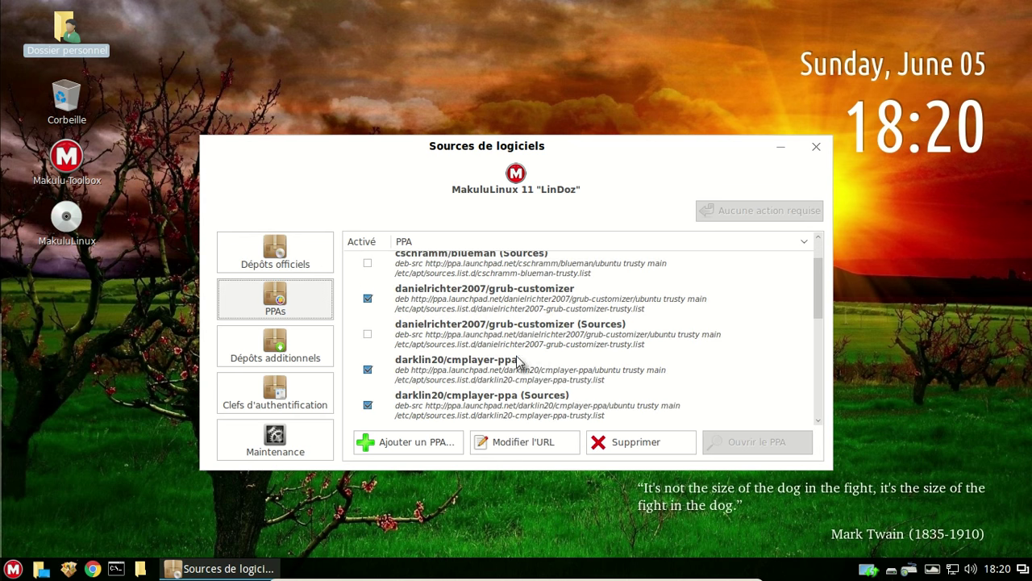
scroll(629, 367, down, 2)
scroll(629, 367, down, 2)
scroll(673, 320, down, 2)
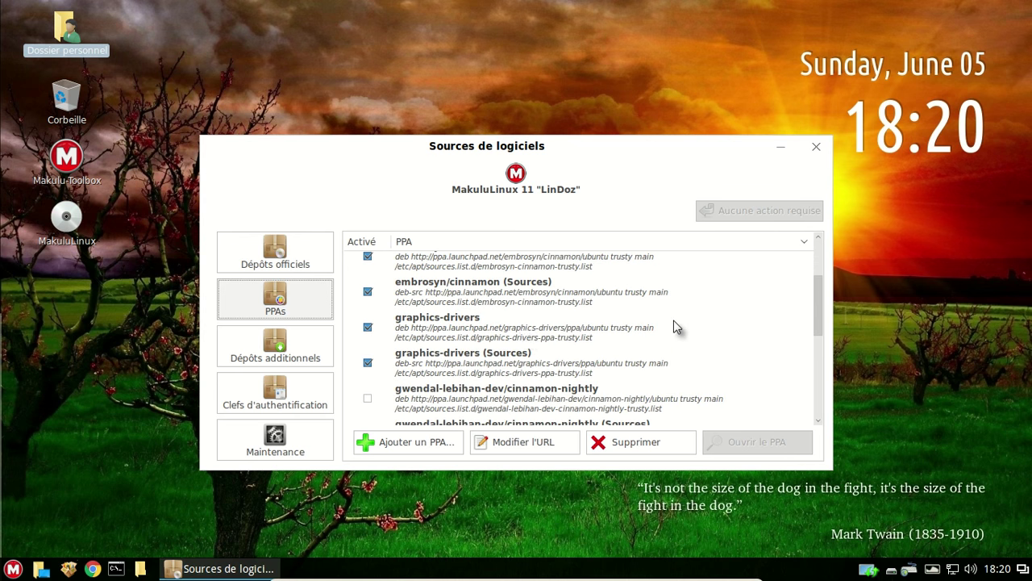
scroll(650, 323, down, 2)
scroll(649, 322, down, 3)
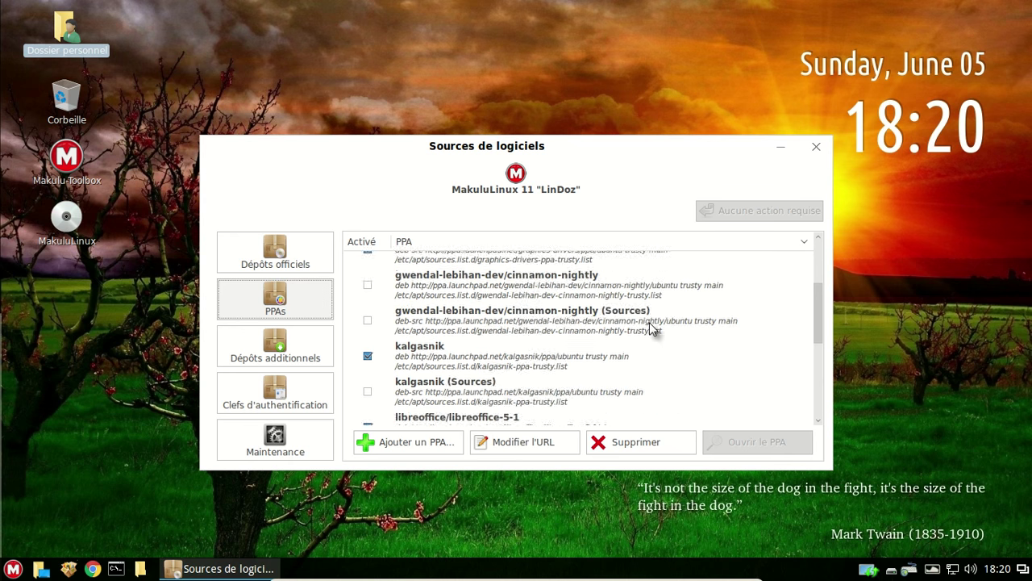
scroll(649, 321, down, 2)
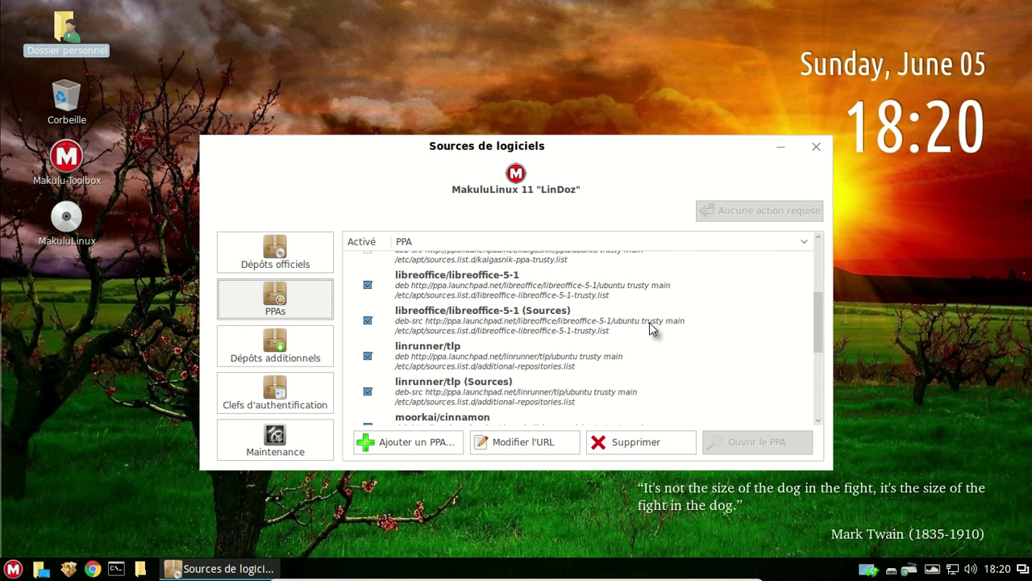
scroll(649, 322, down, 6)
scroll(650, 322, down, 7)
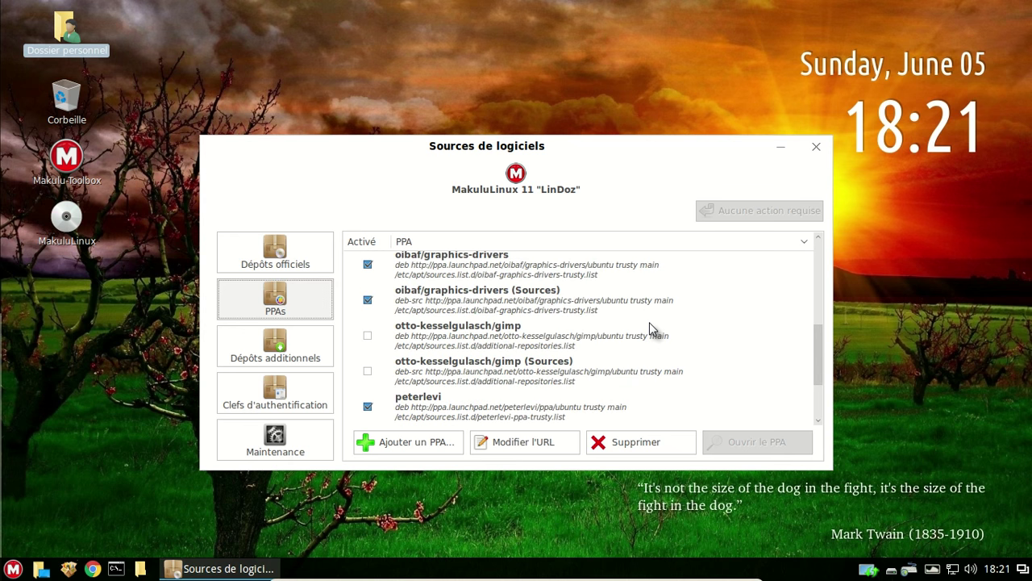
scroll(649, 322, down, 10)
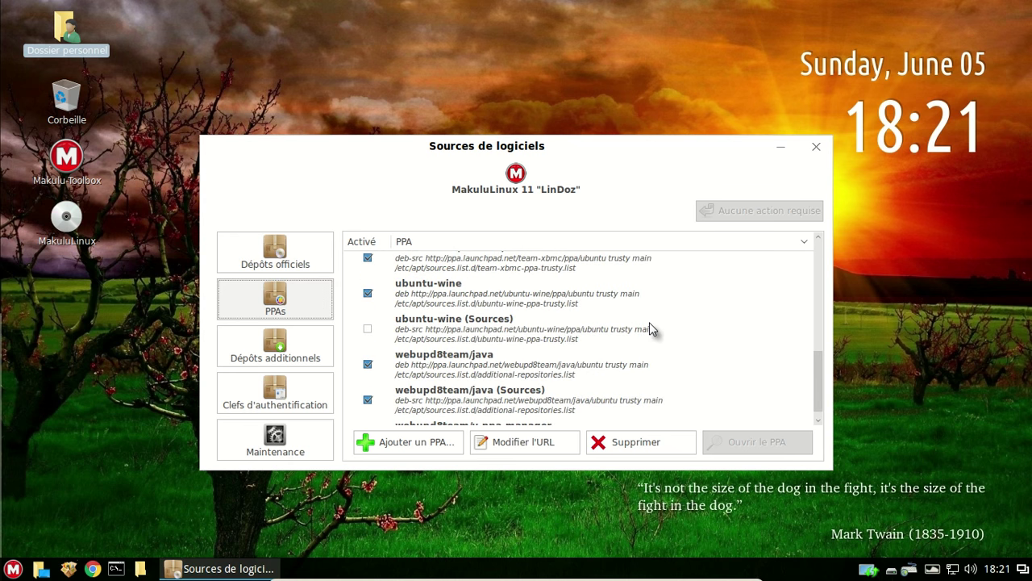
scroll(649, 322, down, 2)
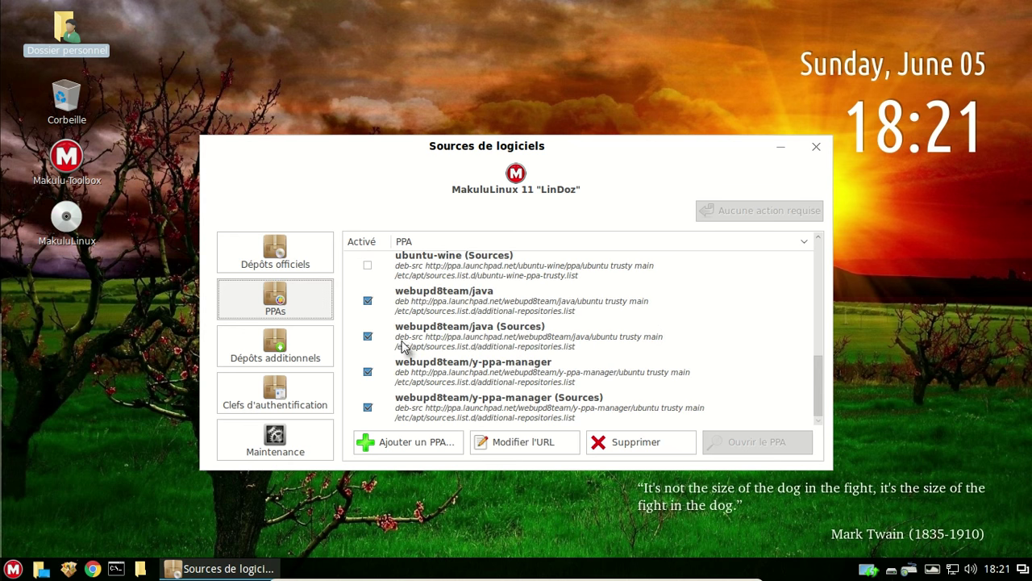
Review the additional repositories (Dépôts additionnels) and close the software sources window
click(291, 338)
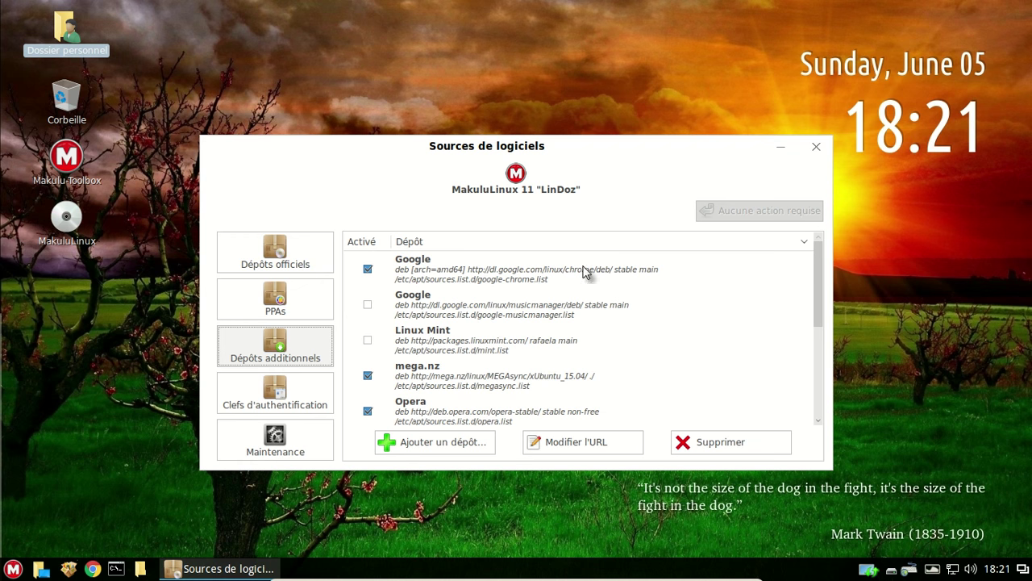
scroll(677, 324, down, 4)
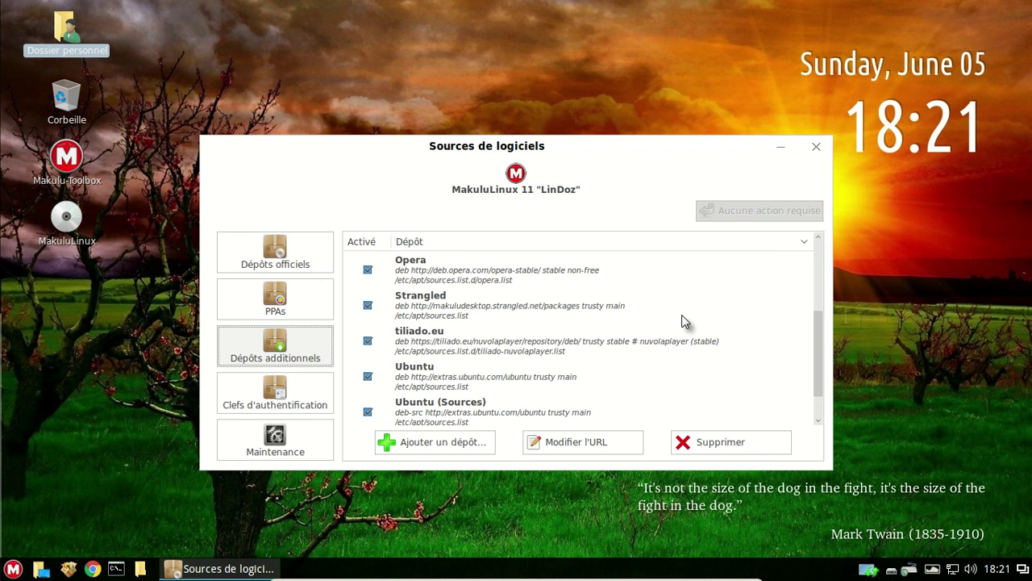
click(817, 146)
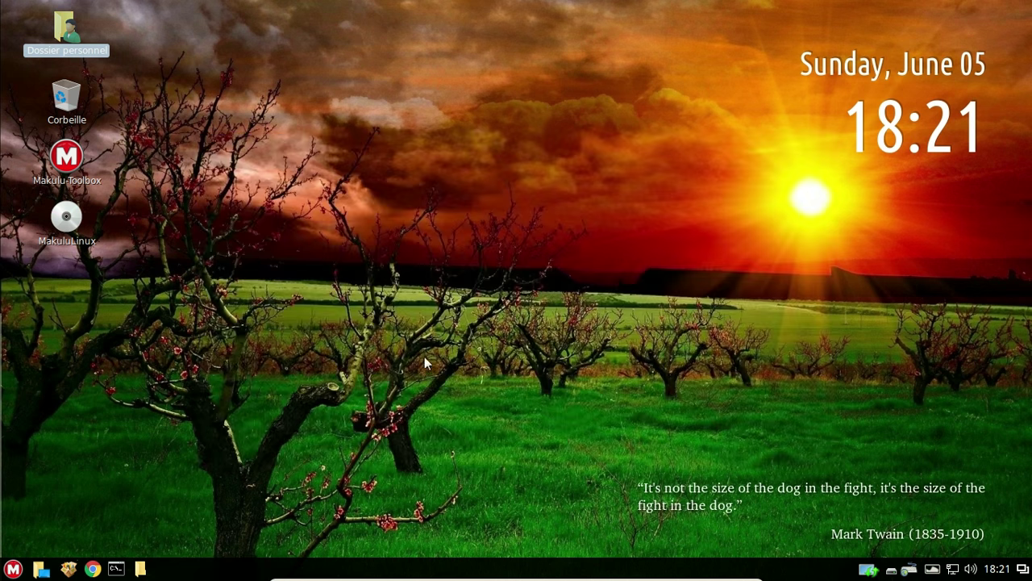
Open the Software Center chooser to view the available package managers, and close it without choosing one
click(21, 568)
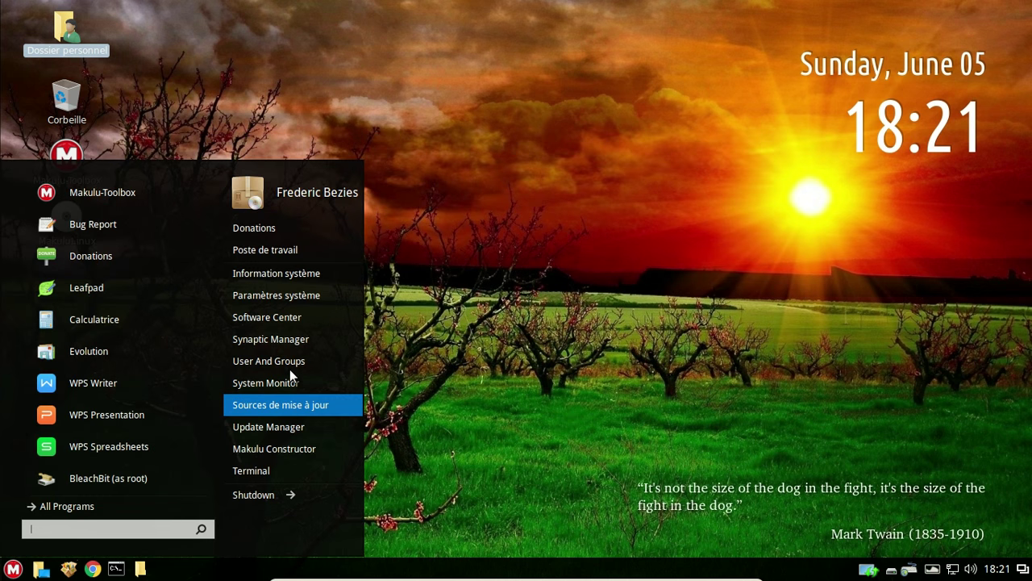
click(294, 321)
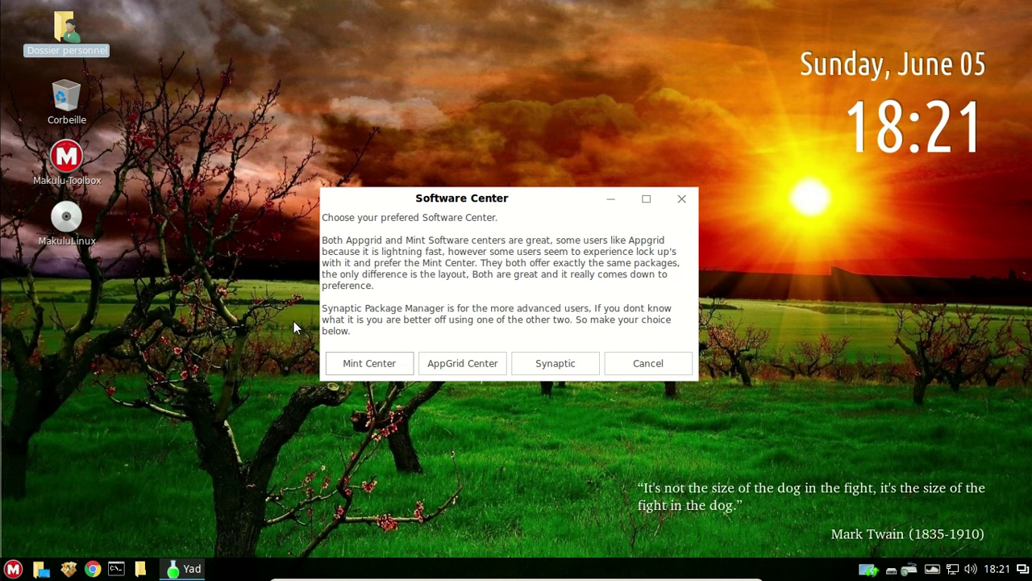
click(678, 199)
Open the Langues settings from the Préférences category of the full program list
click(13, 569)
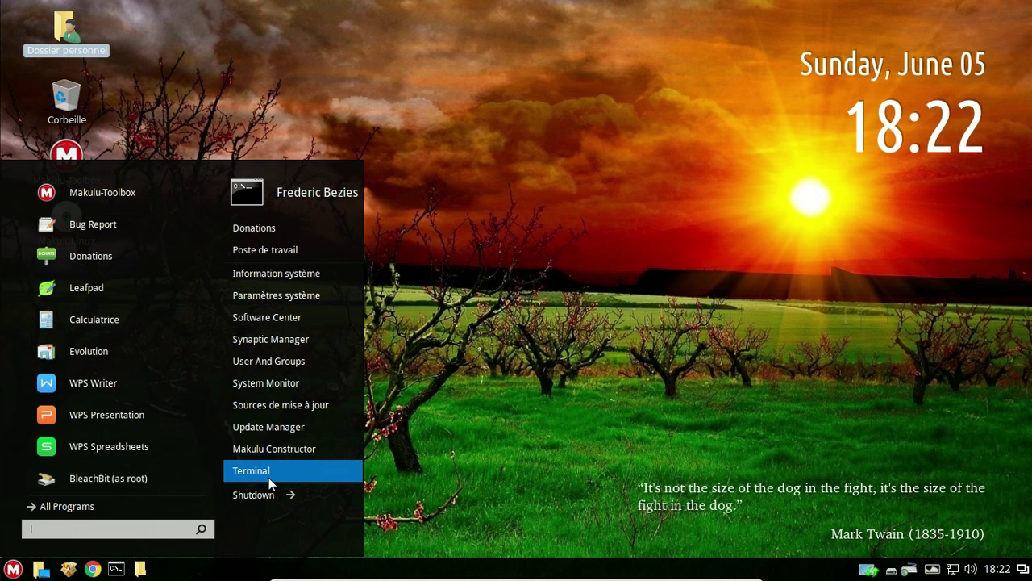
click(141, 505)
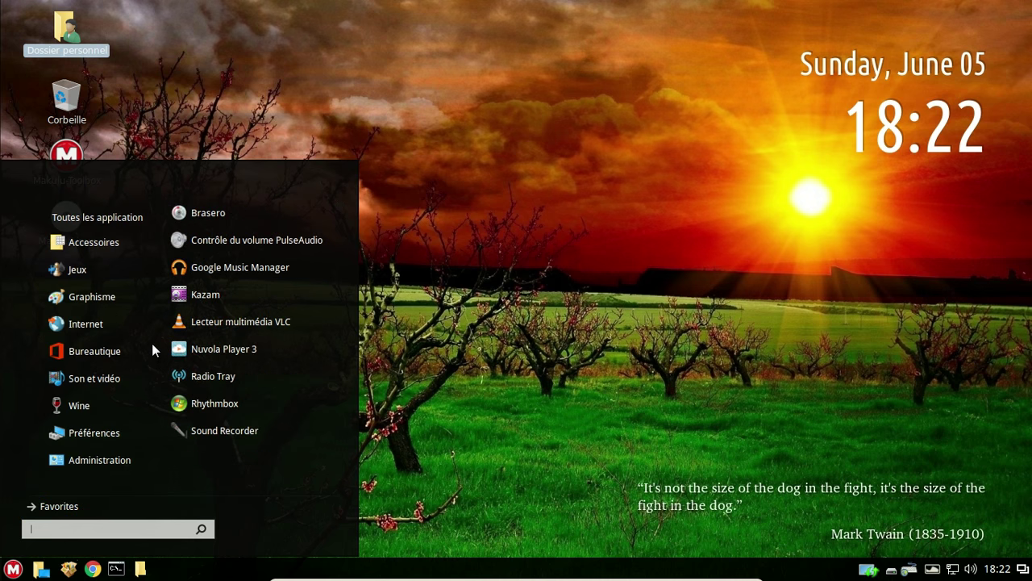
mouse_move(103, 434)
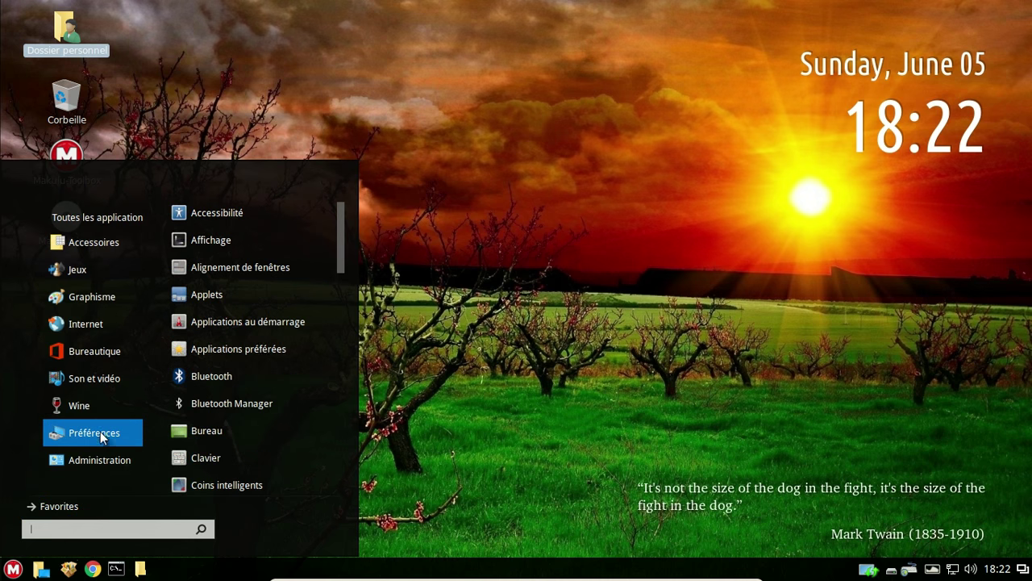
scroll(264, 319, down, 6)
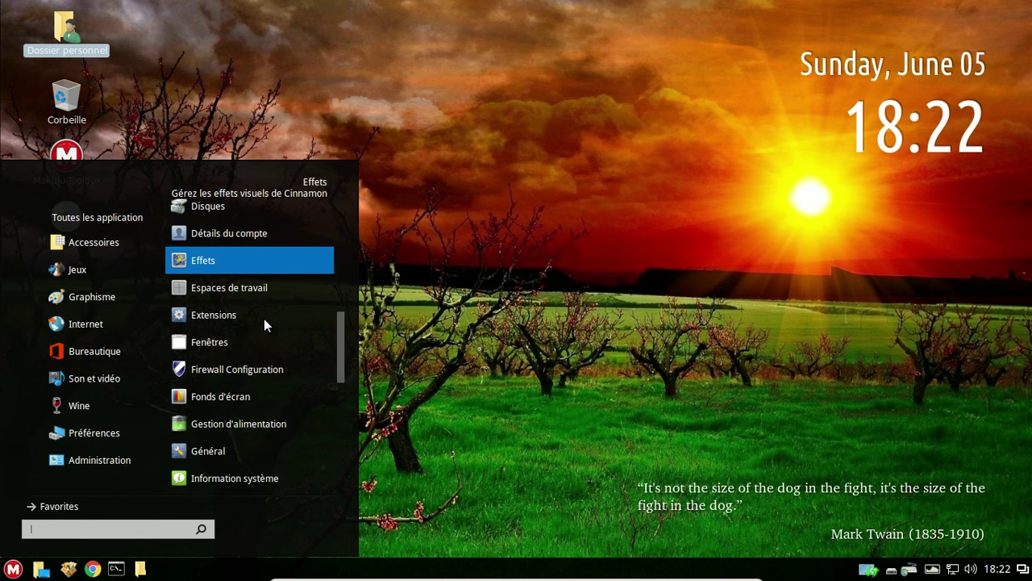
scroll(263, 319, down, 3)
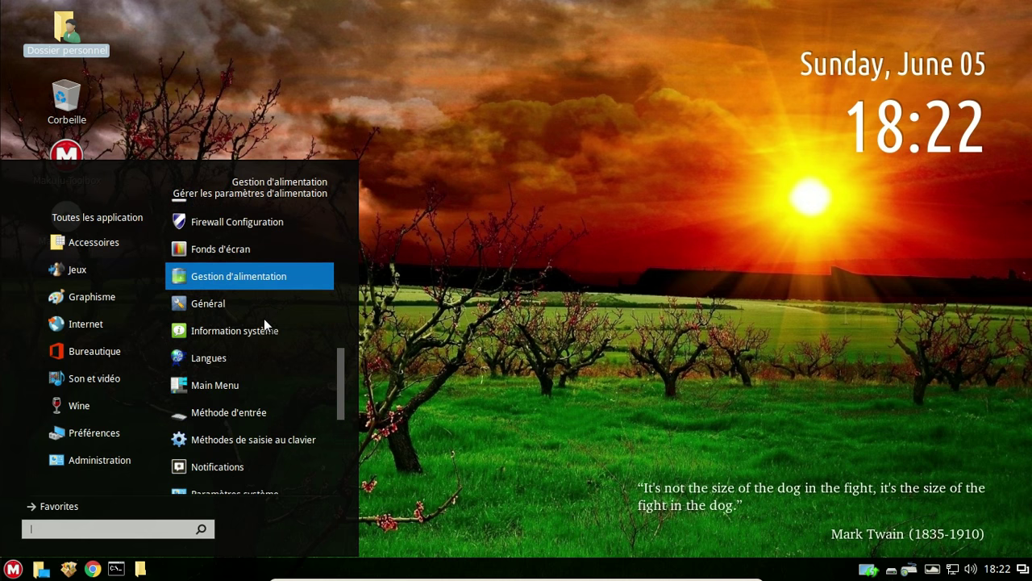
click(217, 364)
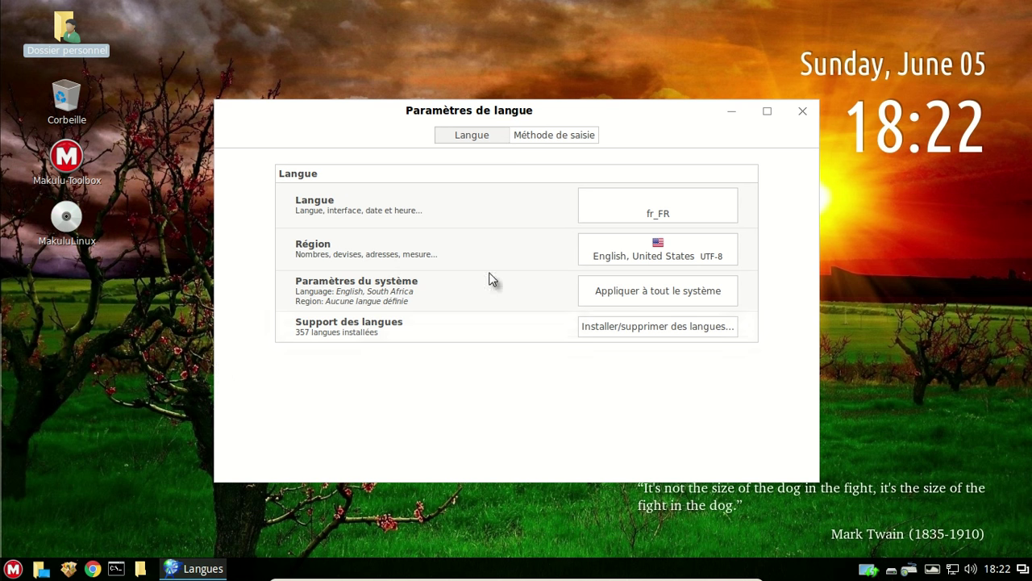
Set the region (Région) in the language settings to French, France UTF-8
click(626, 246)
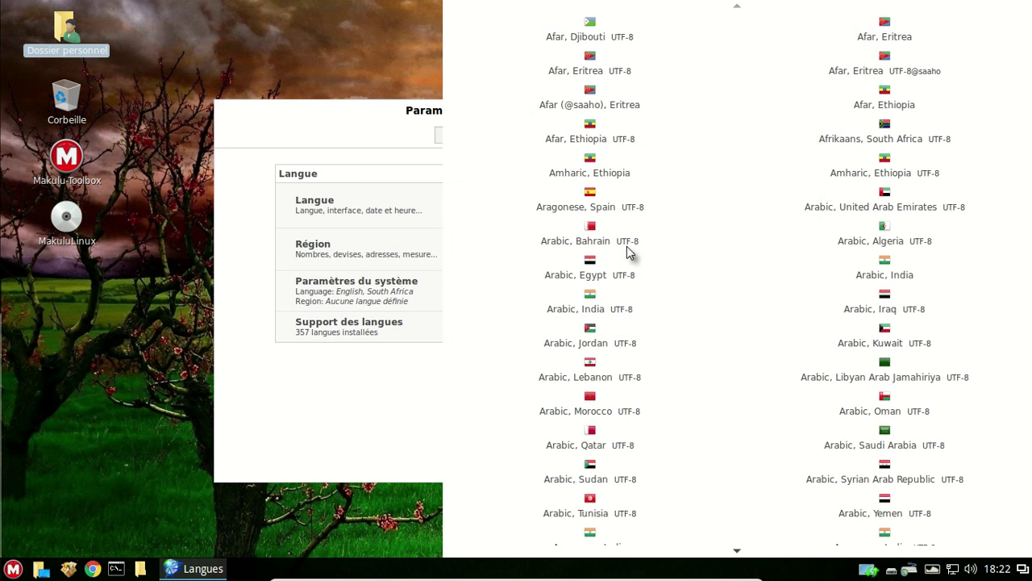
scroll(790, 167, down, 5)
scroll(790, 166, down, 9)
scroll(791, 166, down, 5)
scroll(790, 167, down, 6)
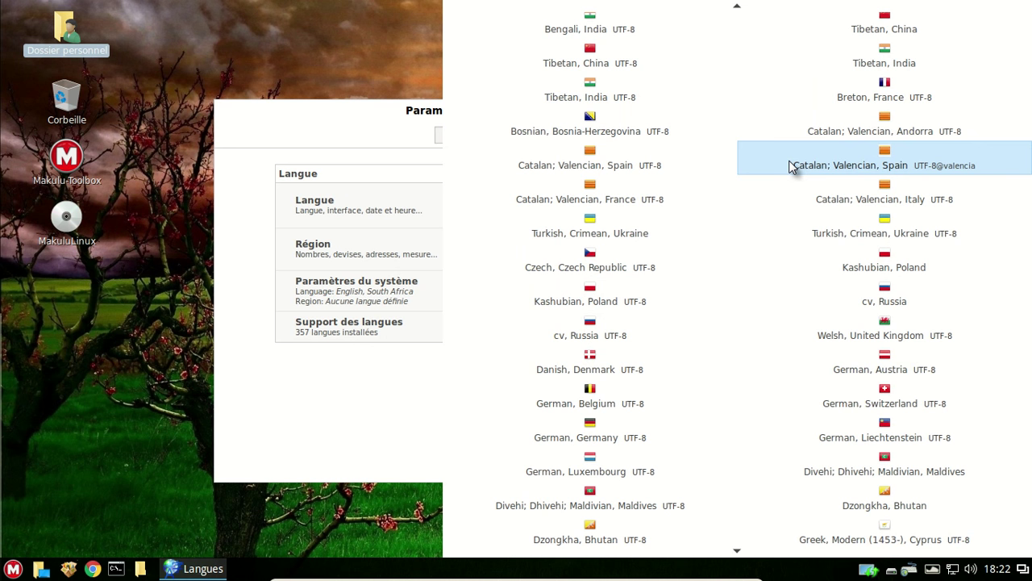
scroll(791, 166, down, 5)
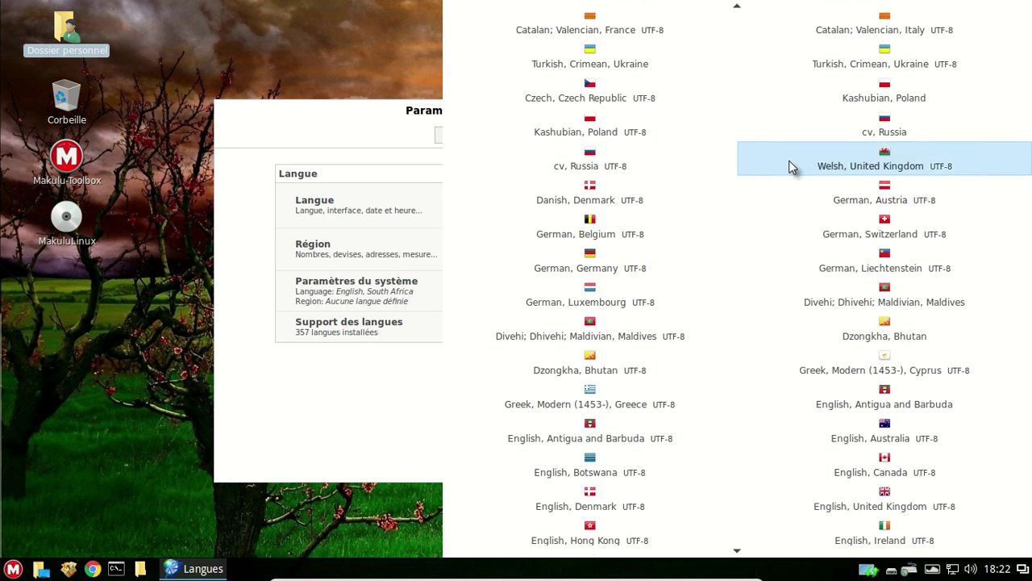
scroll(790, 166, down, 1)
scroll(790, 166, down, 5)
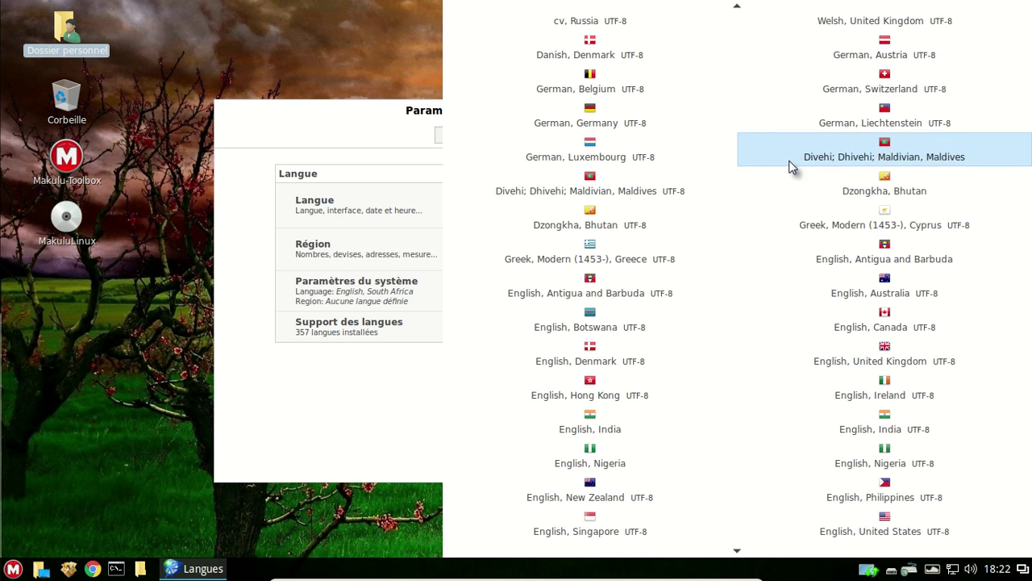
scroll(790, 166, down, 5)
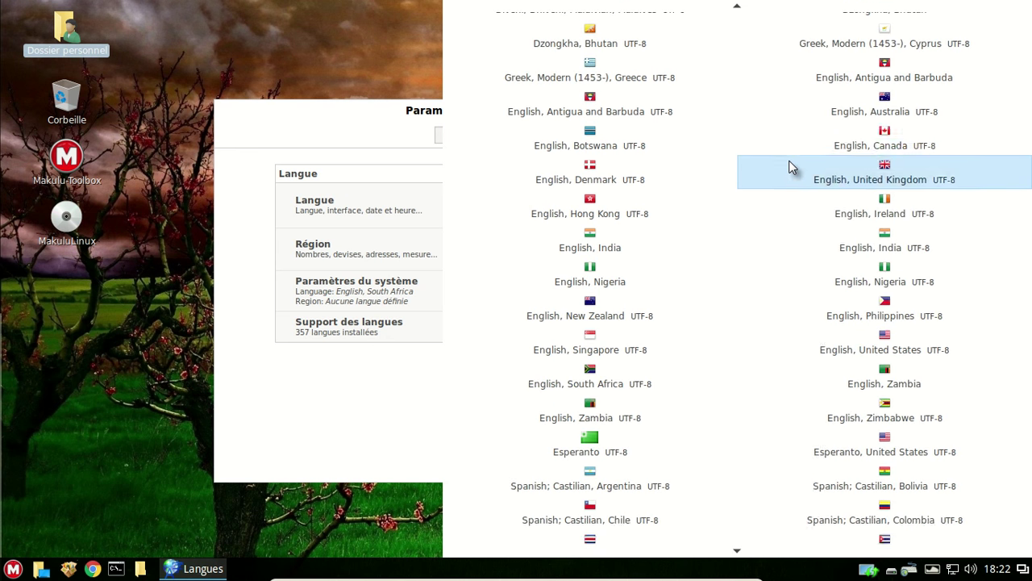
scroll(791, 166, down, 5)
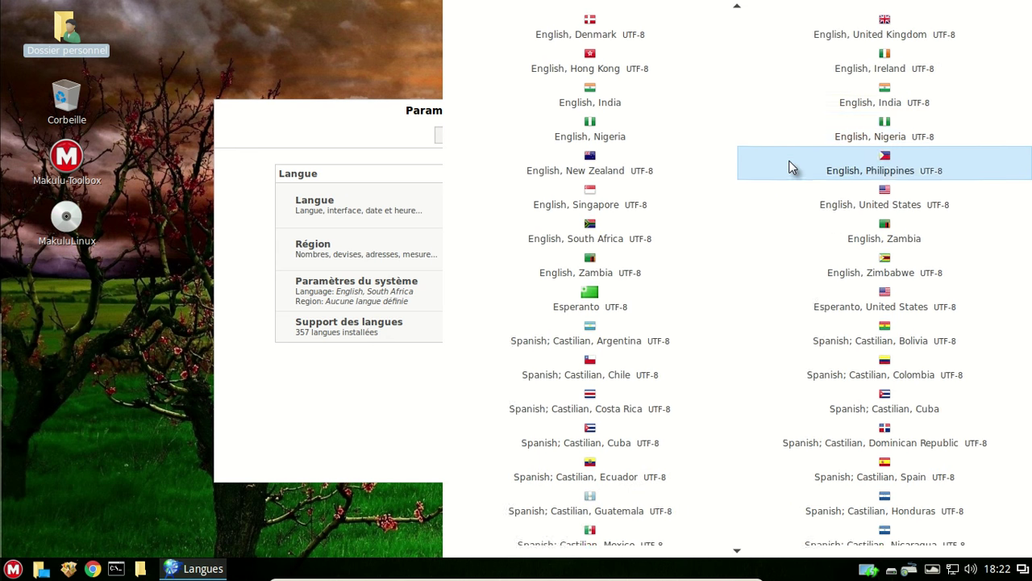
scroll(790, 166, down, 3)
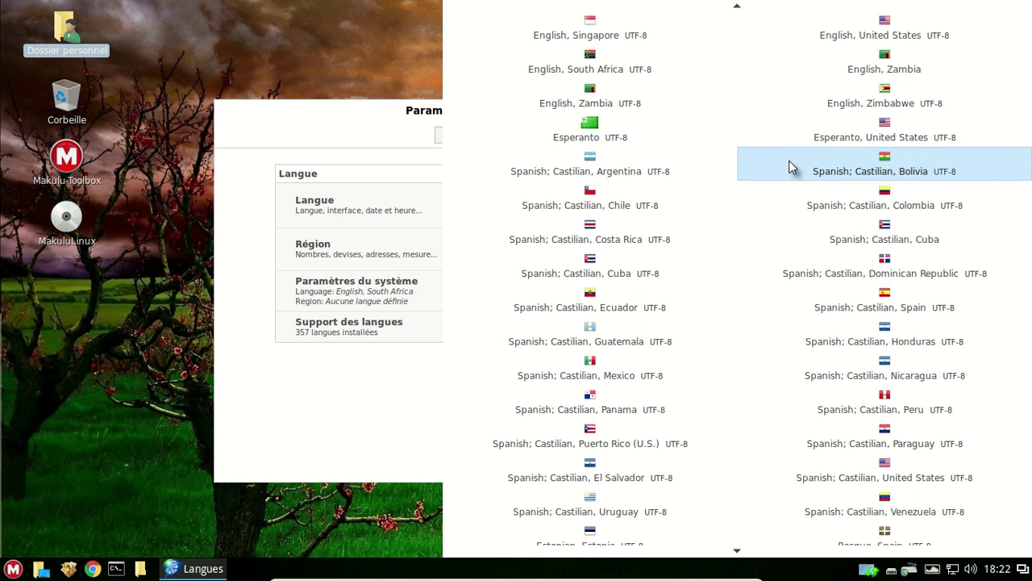
scroll(791, 166, down, 5)
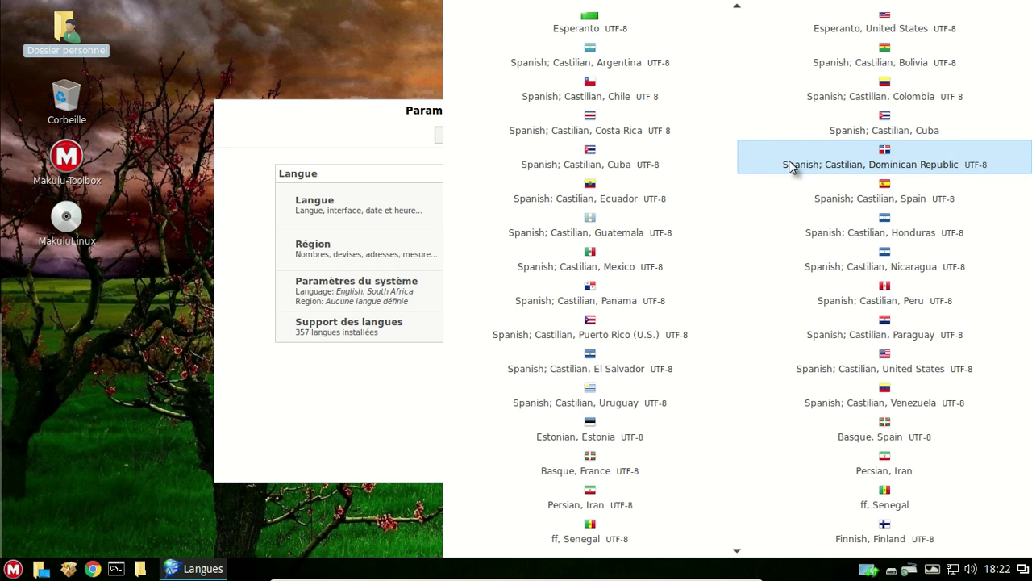
scroll(791, 166, down, 3)
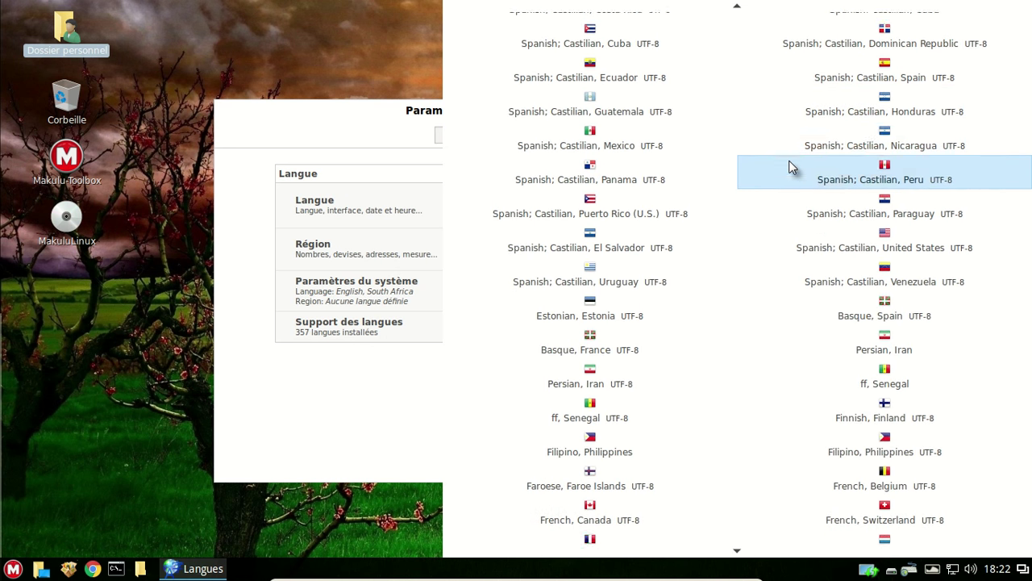
scroll(791, 166, down, 2)
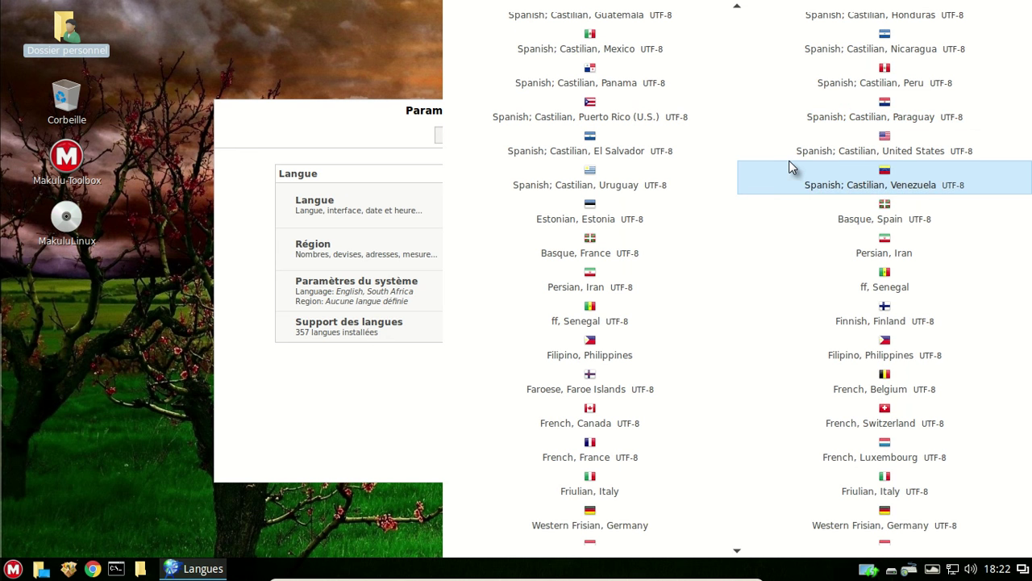
click(611, 463)
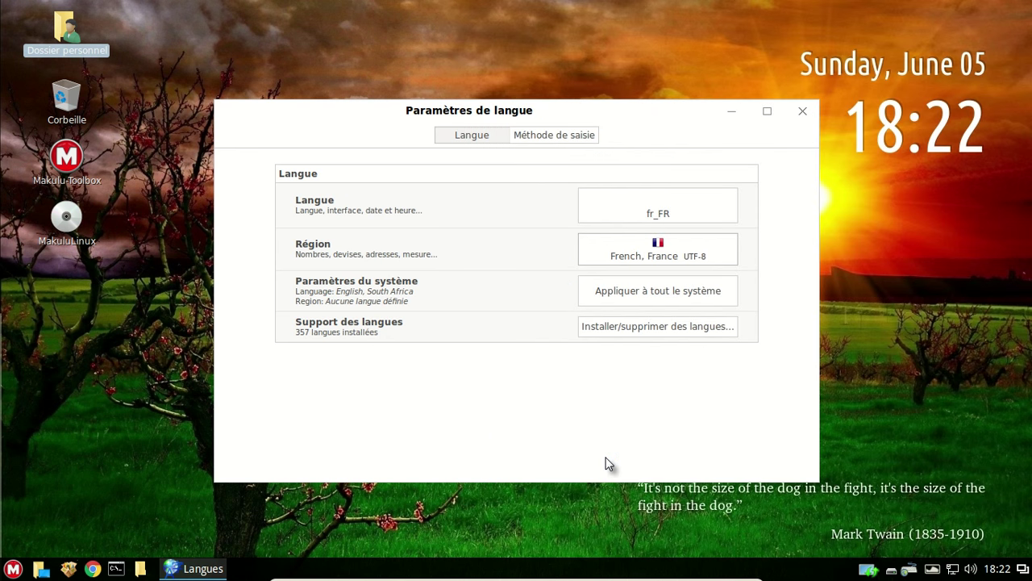
Apply the French language and region settings to the whole system, authorizing the change with the administrator password
click(640, 295)
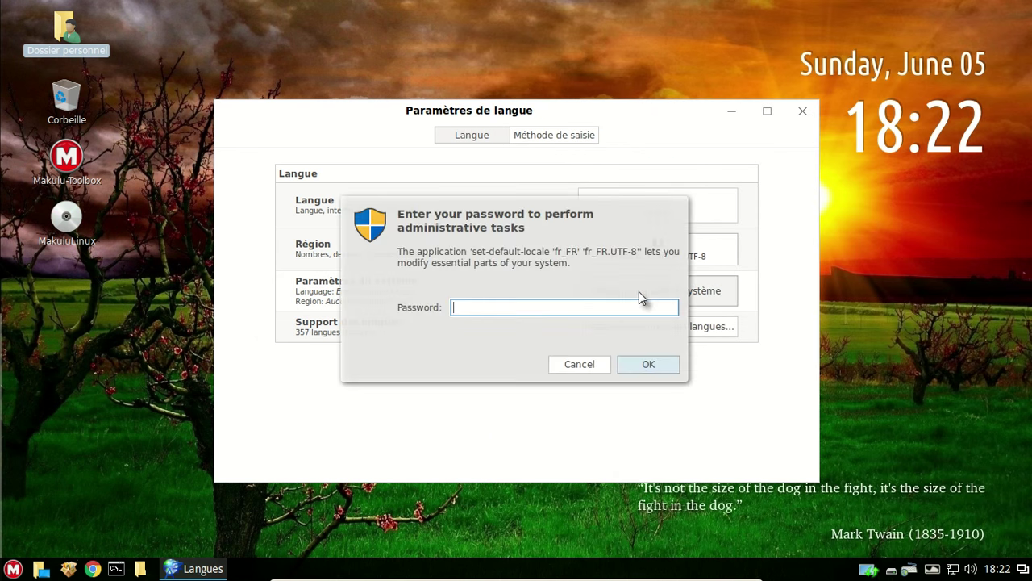
text(********)
key(Return)
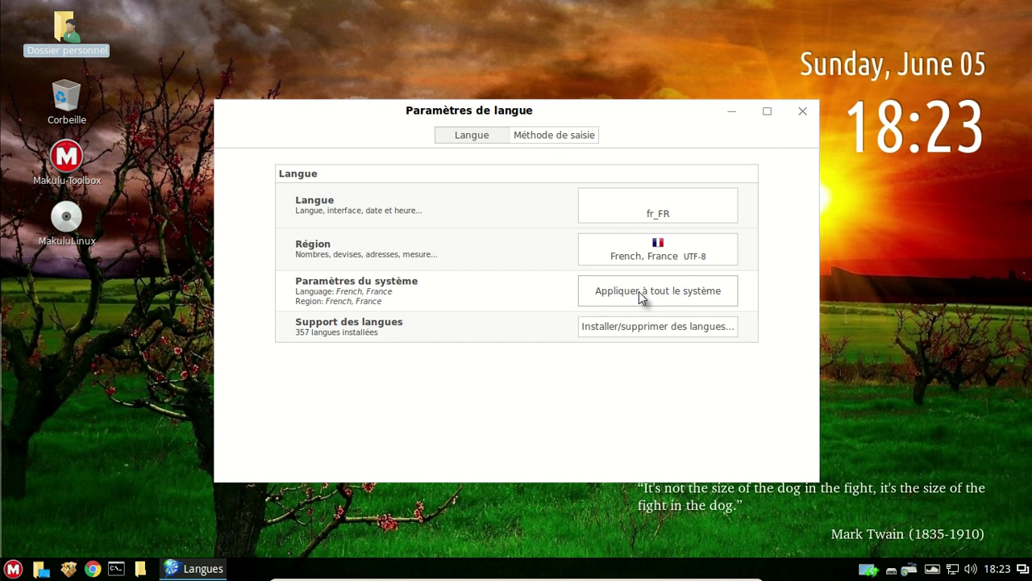
Open the window for installing and removing languages, entering the administrator password to authorize it
click(647, 329)
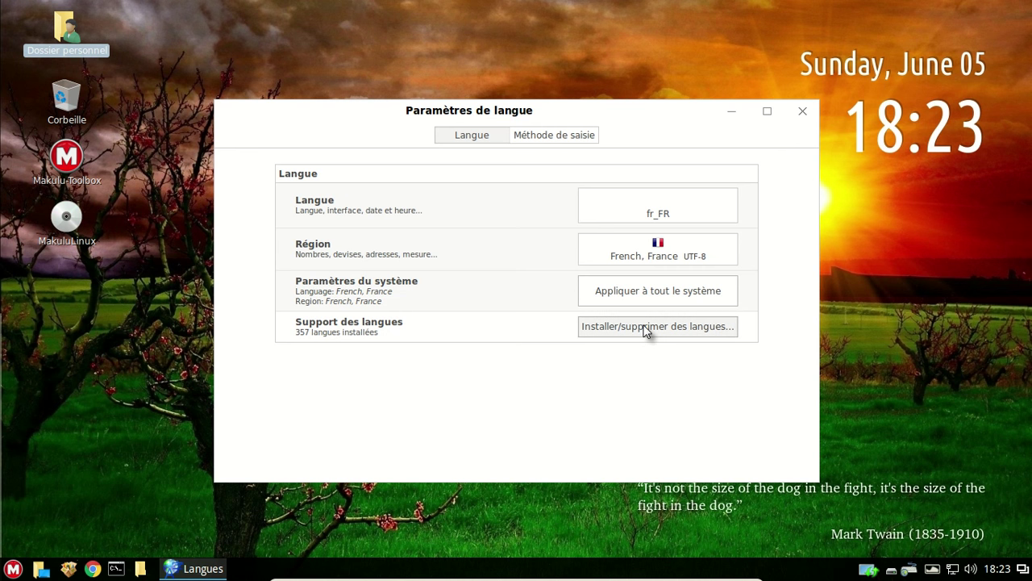
text(********)
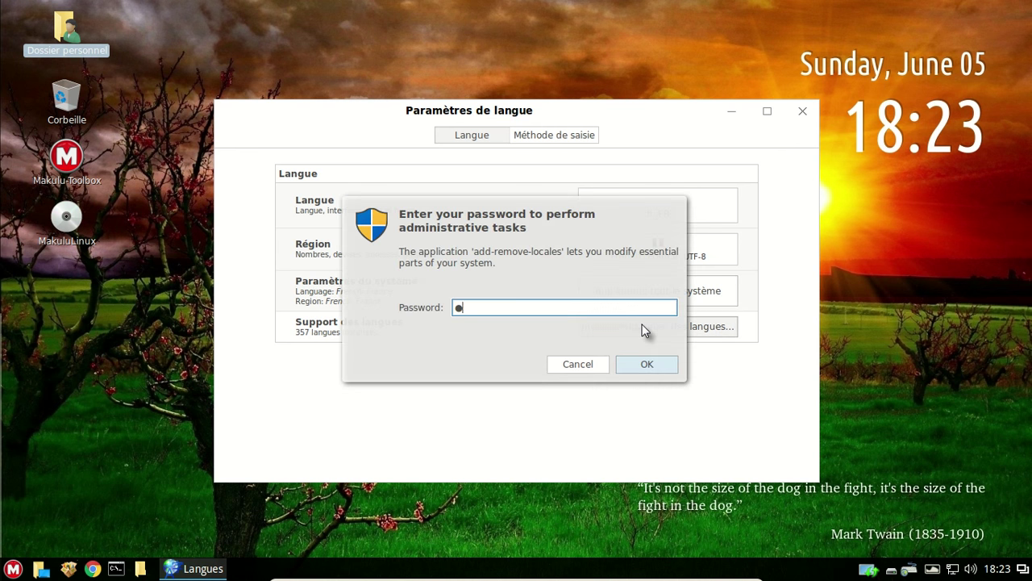
key(Return)
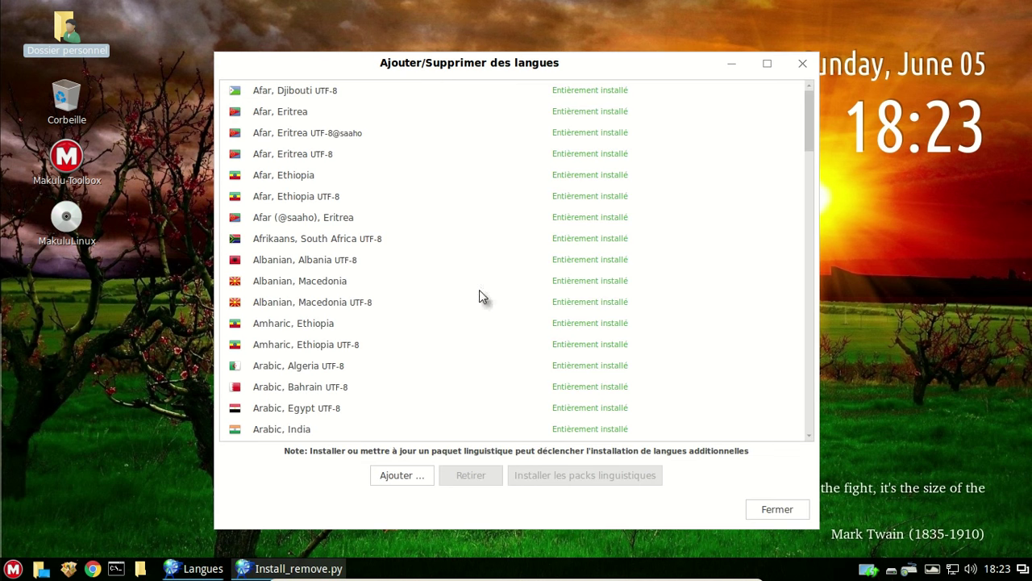
Remove the installed languages Afar, Djibouti UTF-8 and Afar, Eritrea
click(355, 96)
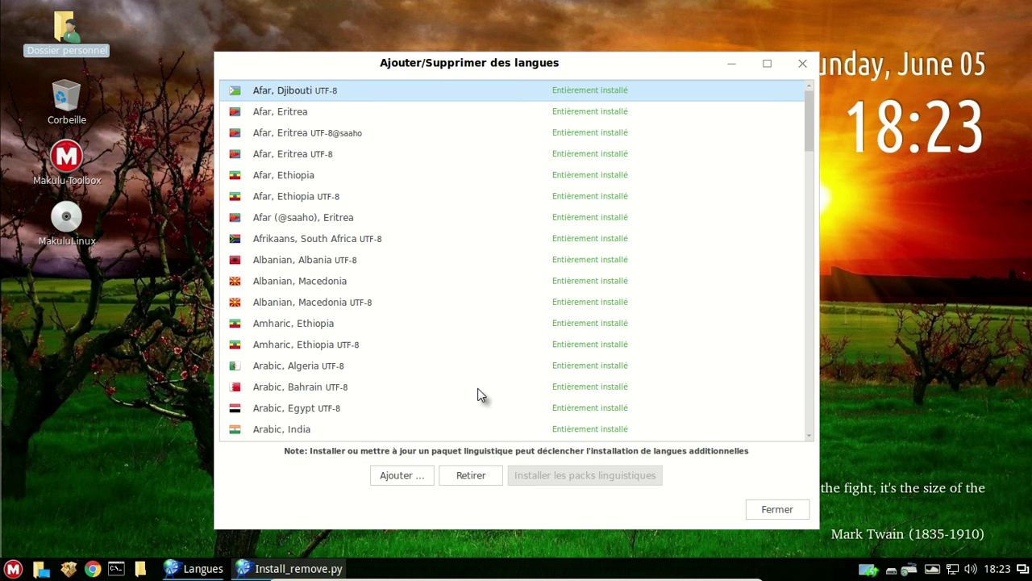
click(481, 479)
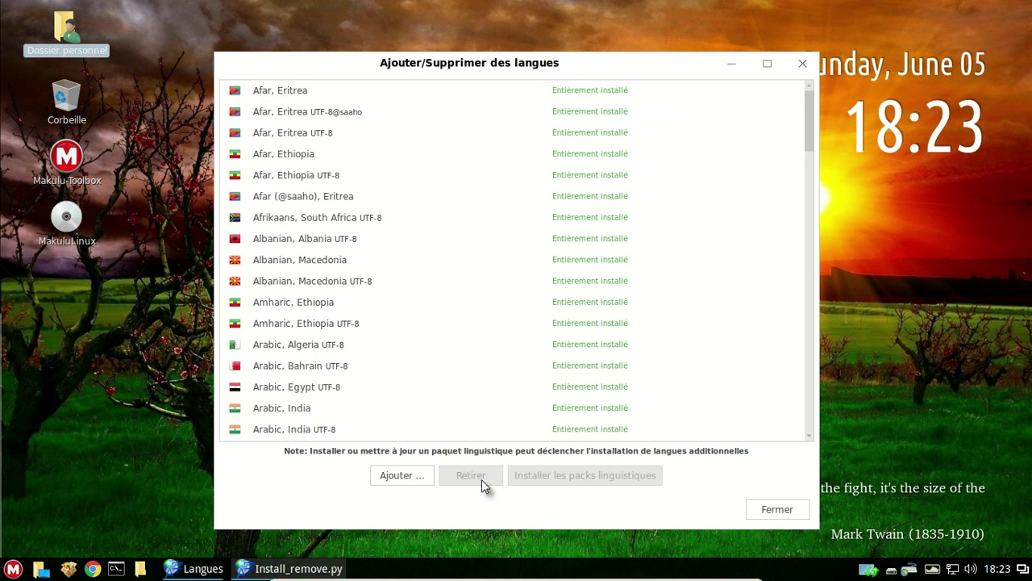
click(350, 92)
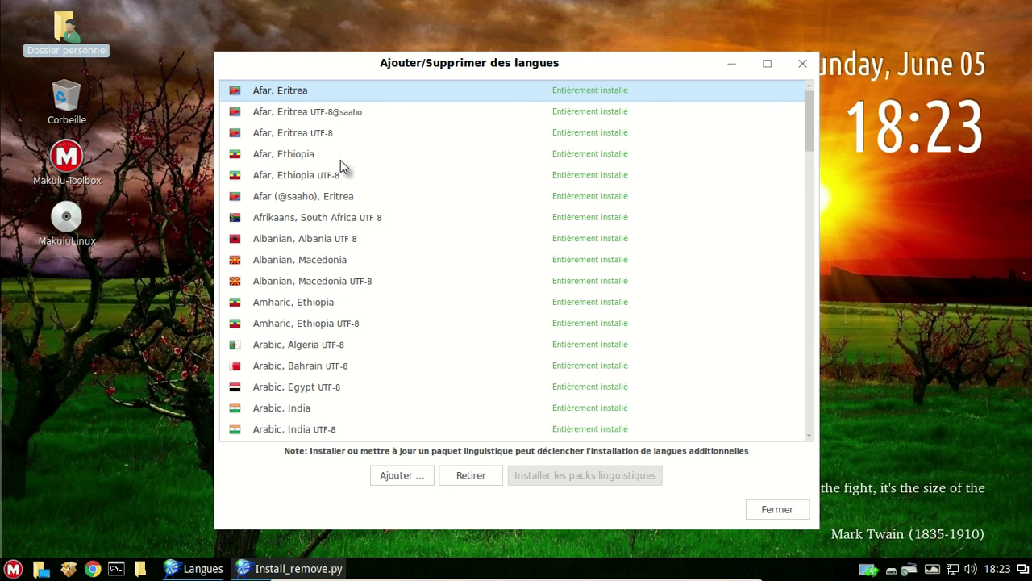
click(338, 325)
click(303, 93)
click(475, 476)
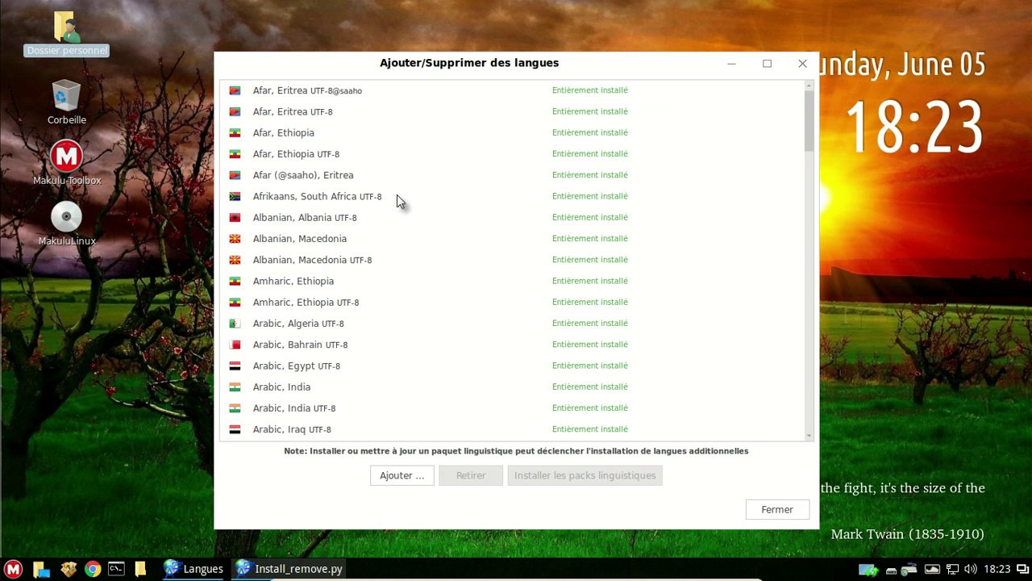
Remove the languages Afar, Eritrea UTF-8@saaho, Afar, Eritrea UTF-8 and Afar, Ethiopia
click(335, 91)
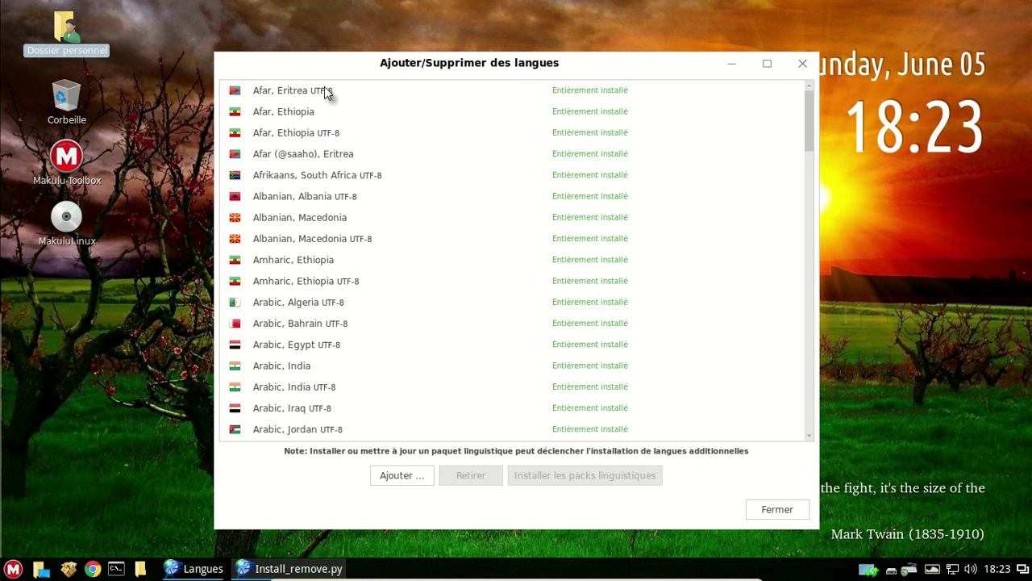
click(324, 89)
click(481, 474)
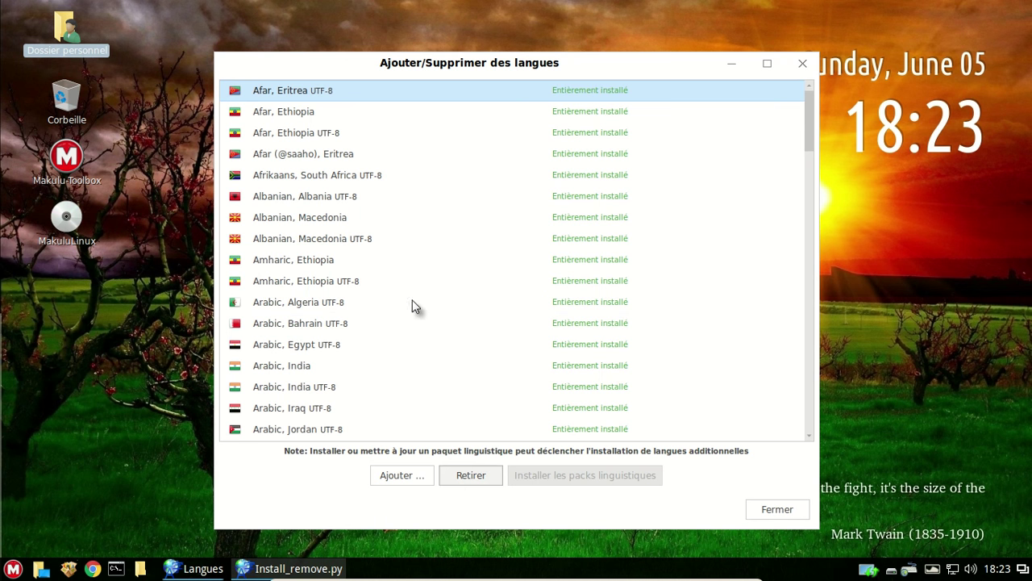
click(316, 98)
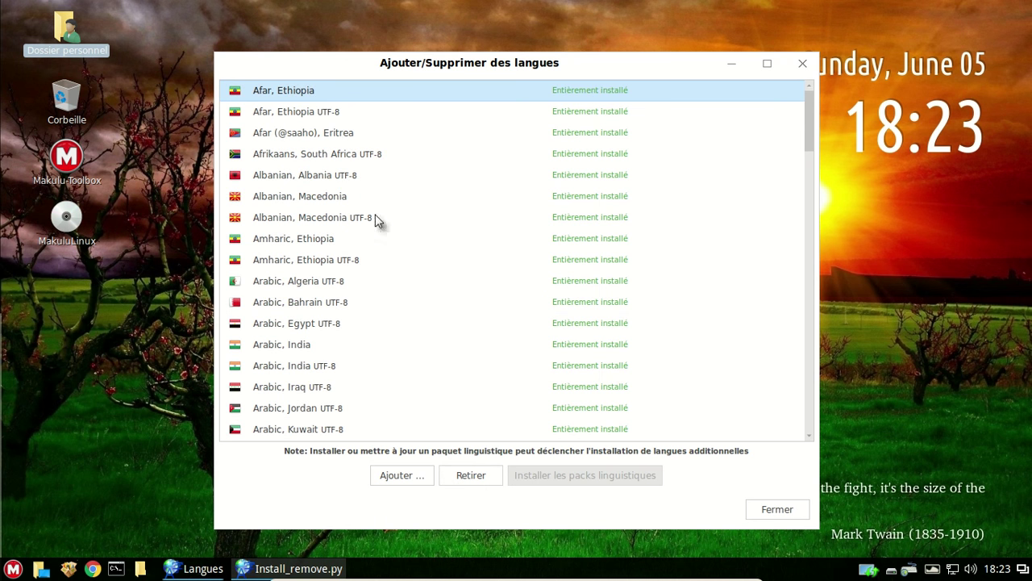
click(466, 474)
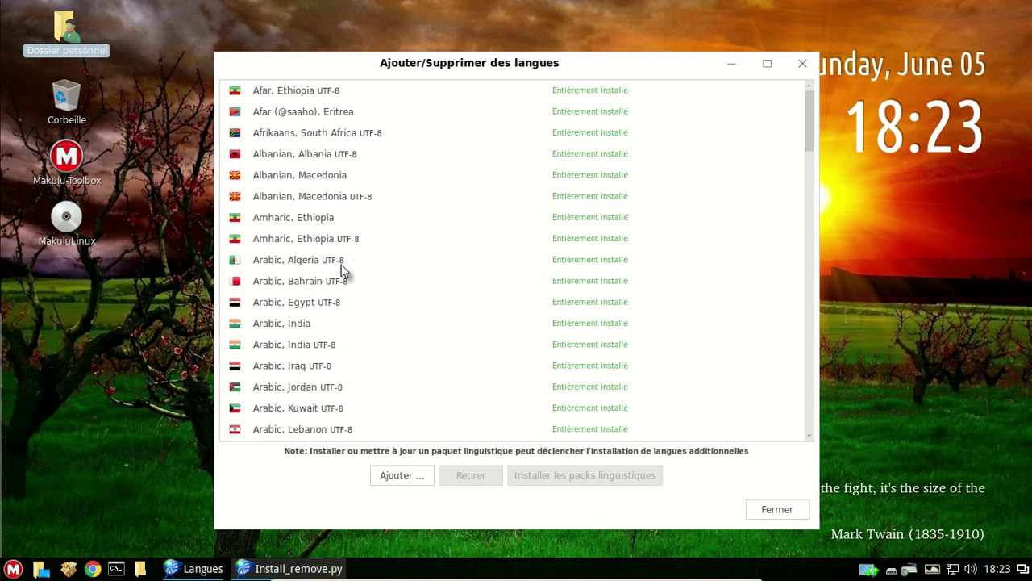
click(306, 99)
click(457, 481)
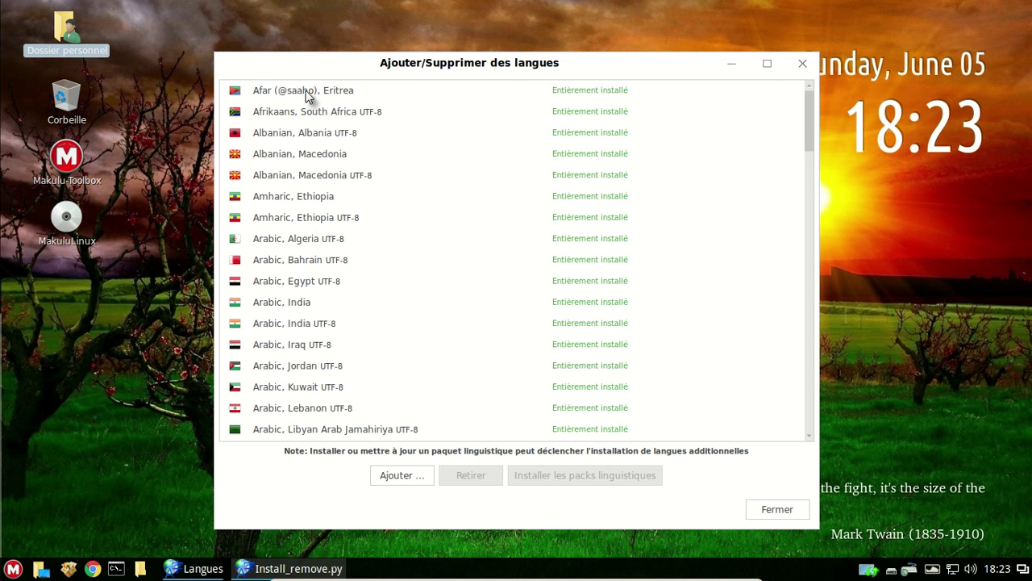
click(305, 91)
click(479, 475)
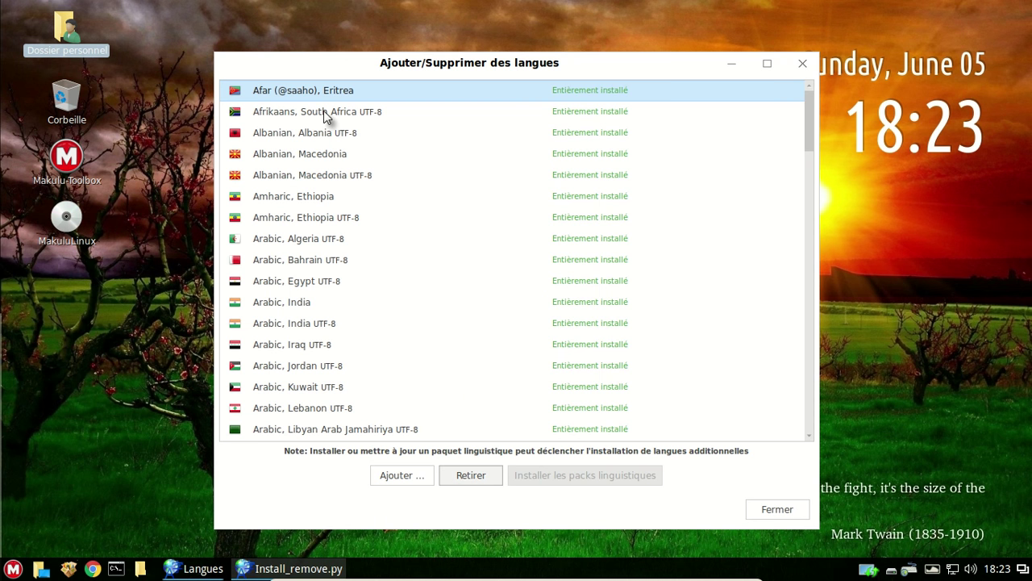
click(488, 474)
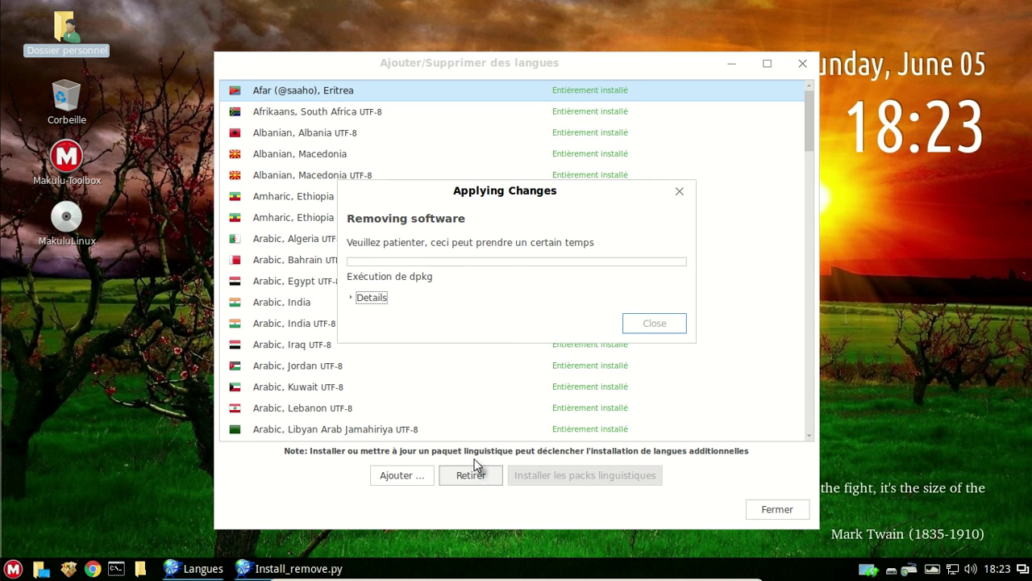
click(352, 298)
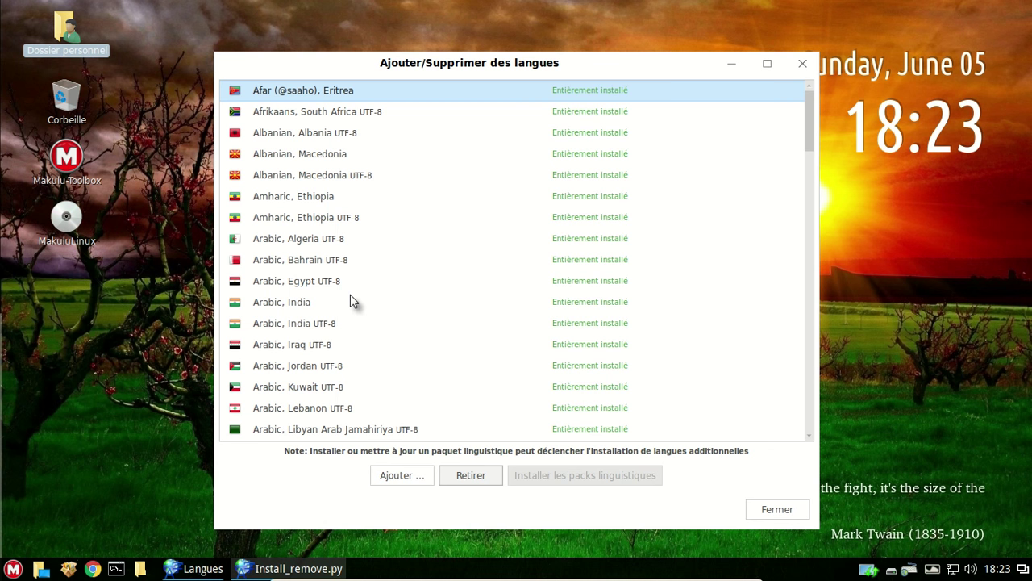
click(329, 93)
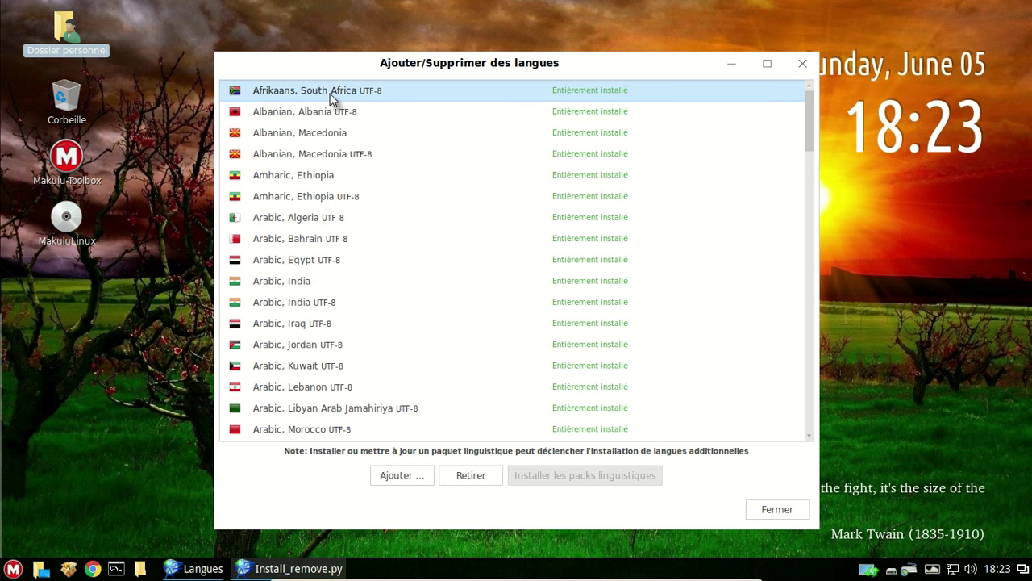
click(482, 476)
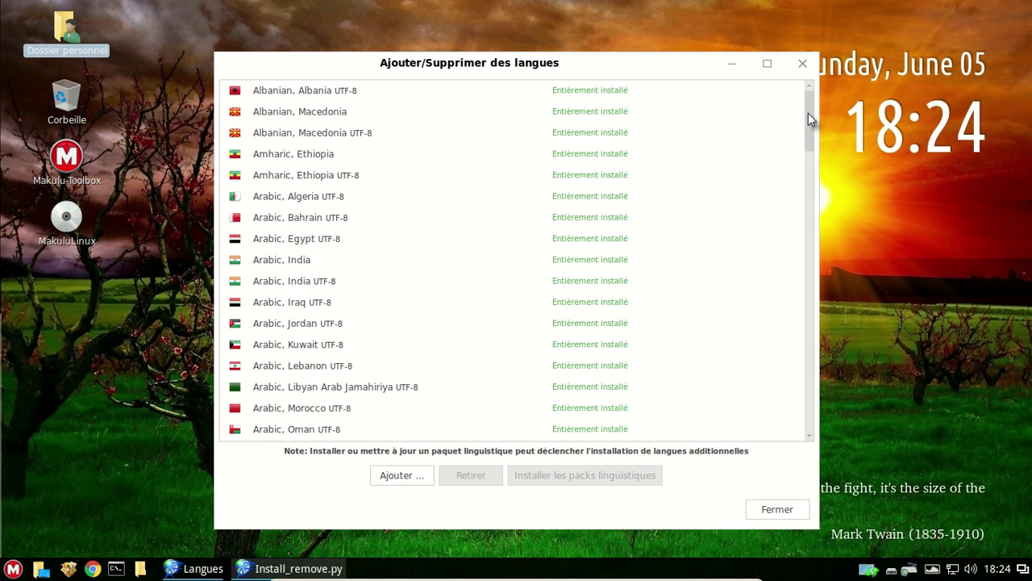
Check the installed languages down to the end of the list and close both language windows
scroll(780, 428, down, 15)
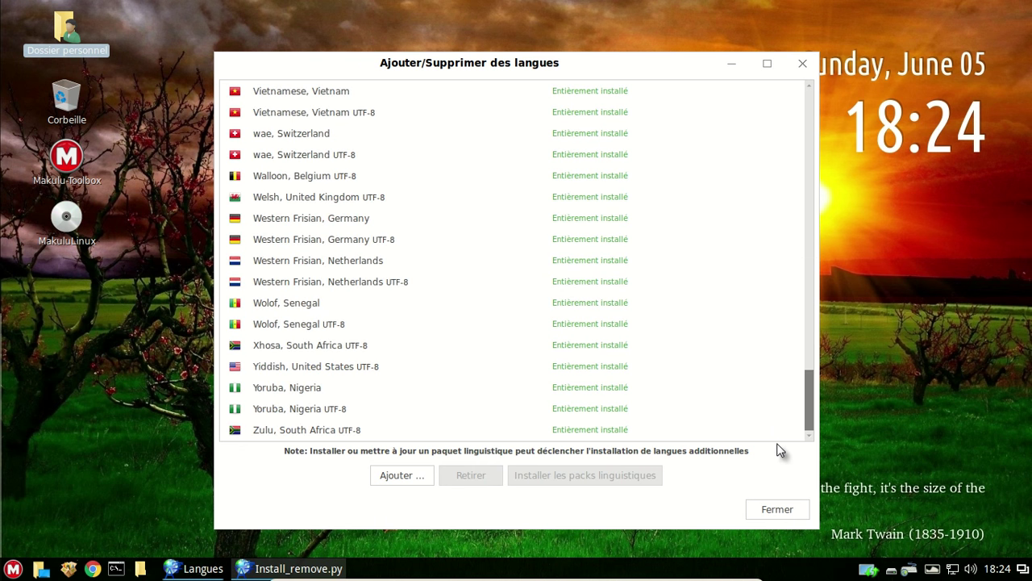
click(770, 507)
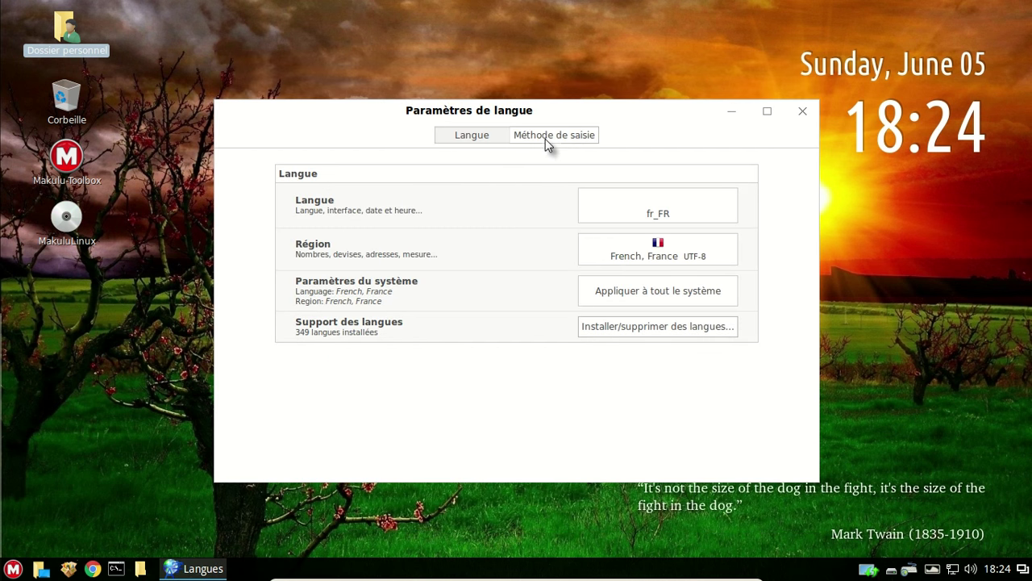
click(801, 111)
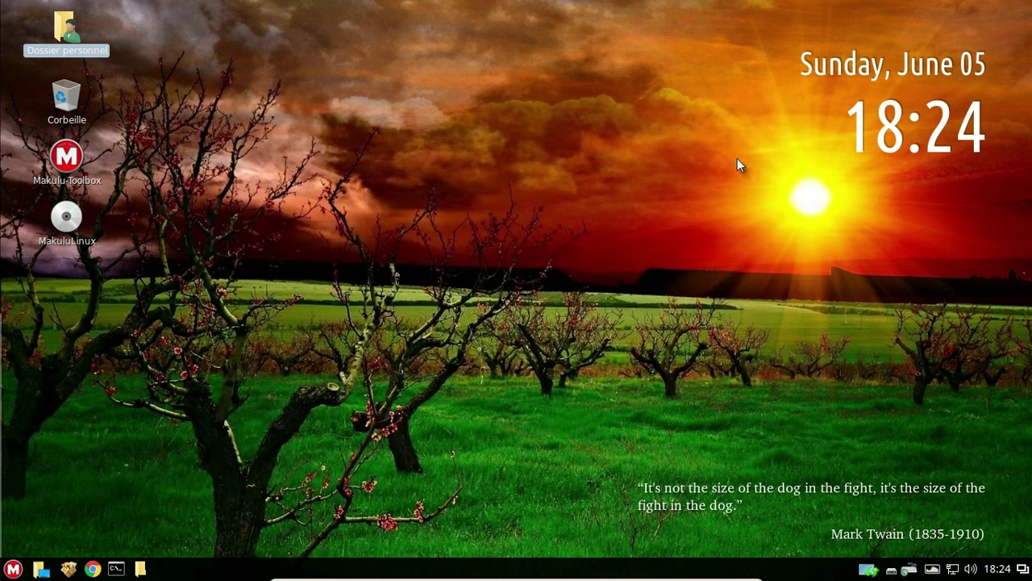
Choose an entry from the Shutdown options of the main menu to end the session
click(13, 571)
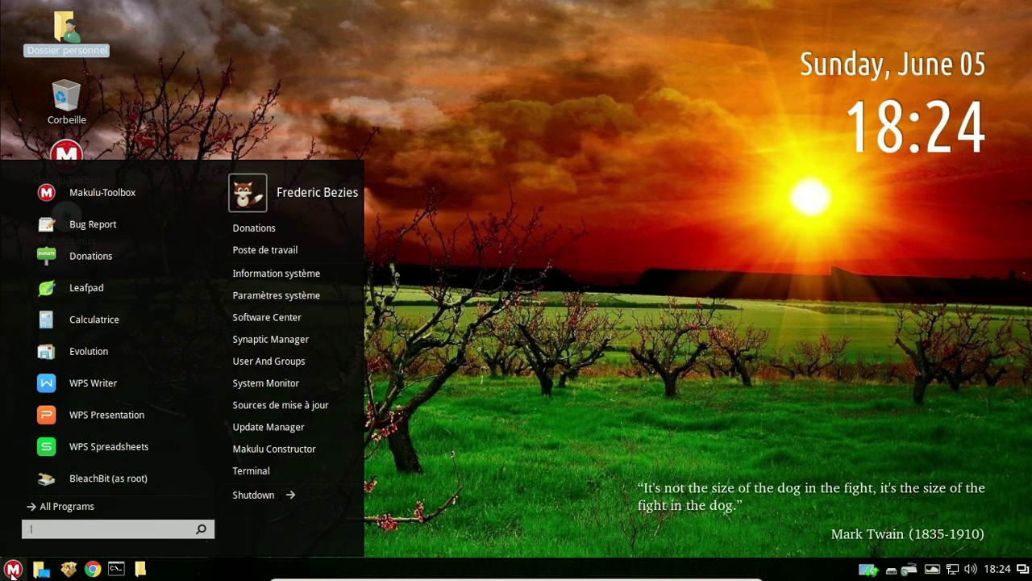
click(291, 496)
click(289, 514)
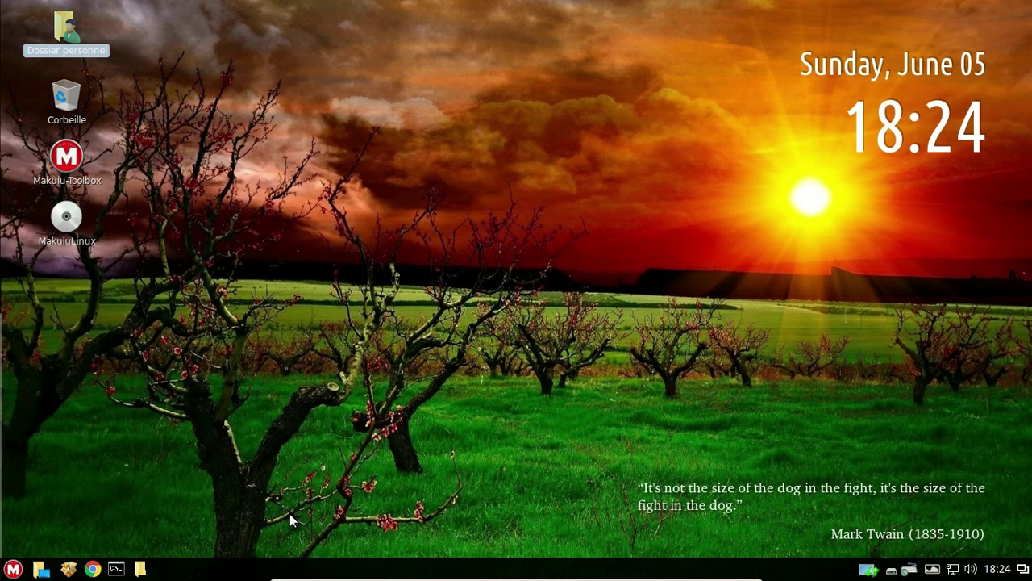
Confirm ending the session and log back in with the account password
click(627, 330)
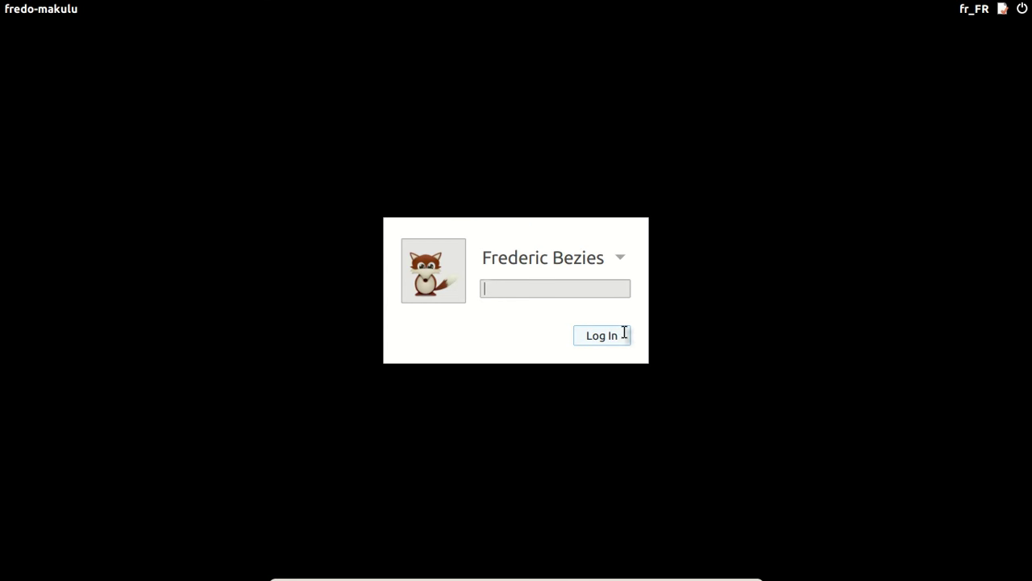
text(********)
click(625, 334)
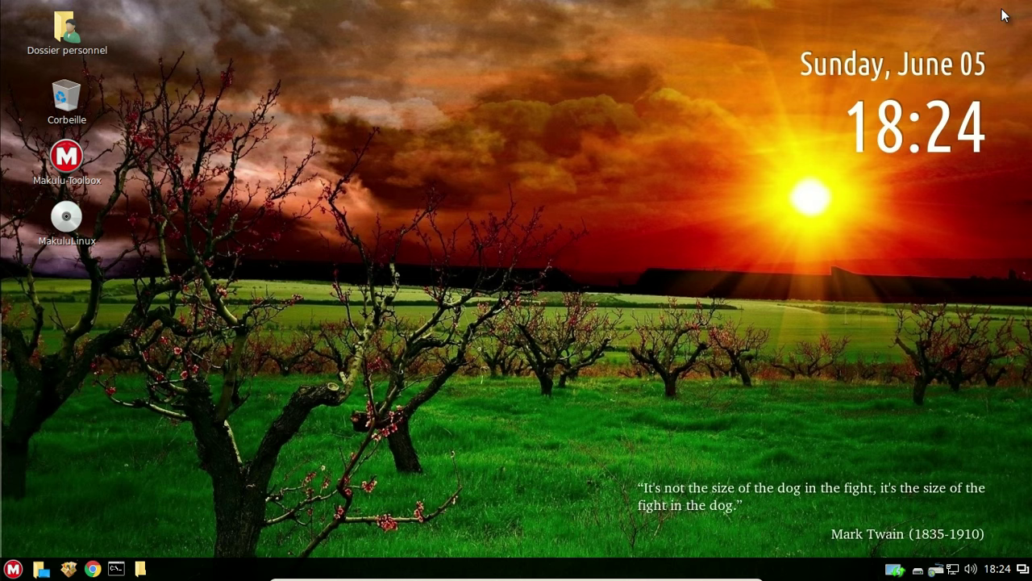
Open the home folder to check its folder names in the French session, and close it
double_click(74, 36)
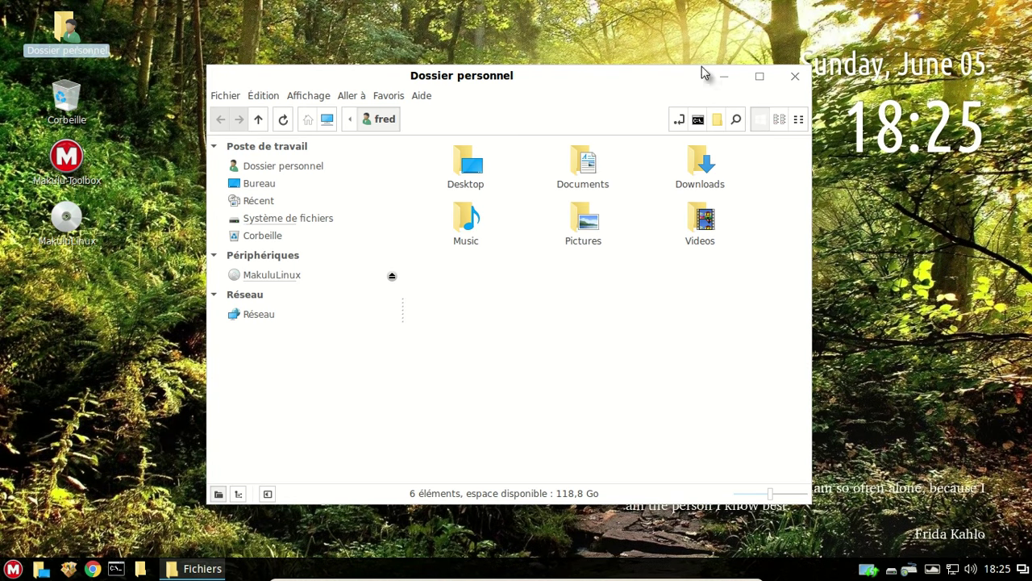
click(794, 78)
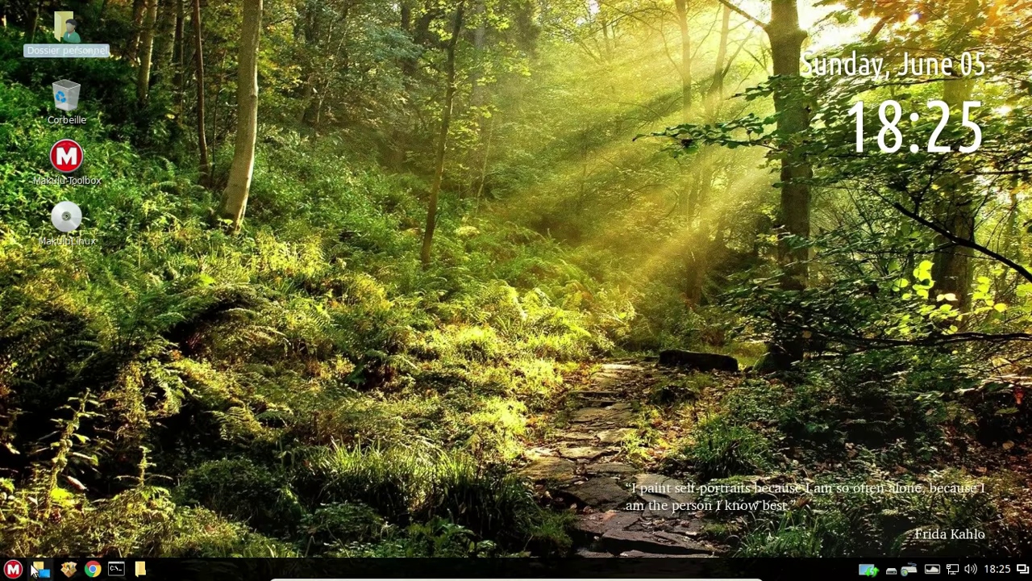
Launch the Mint Center from the Software Center chooser and authenticate with the account password
click(7, 571)
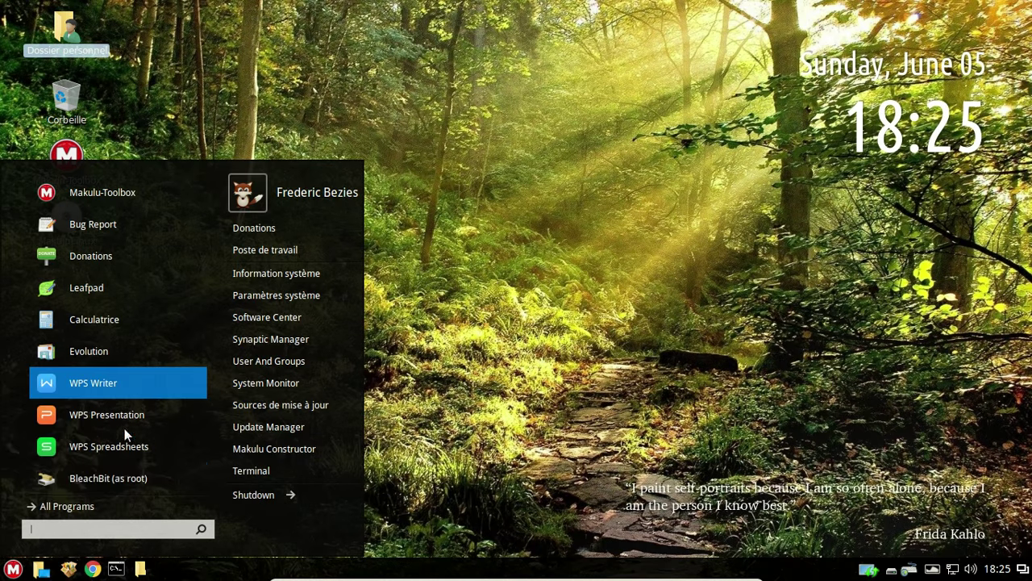
click(269, 324)
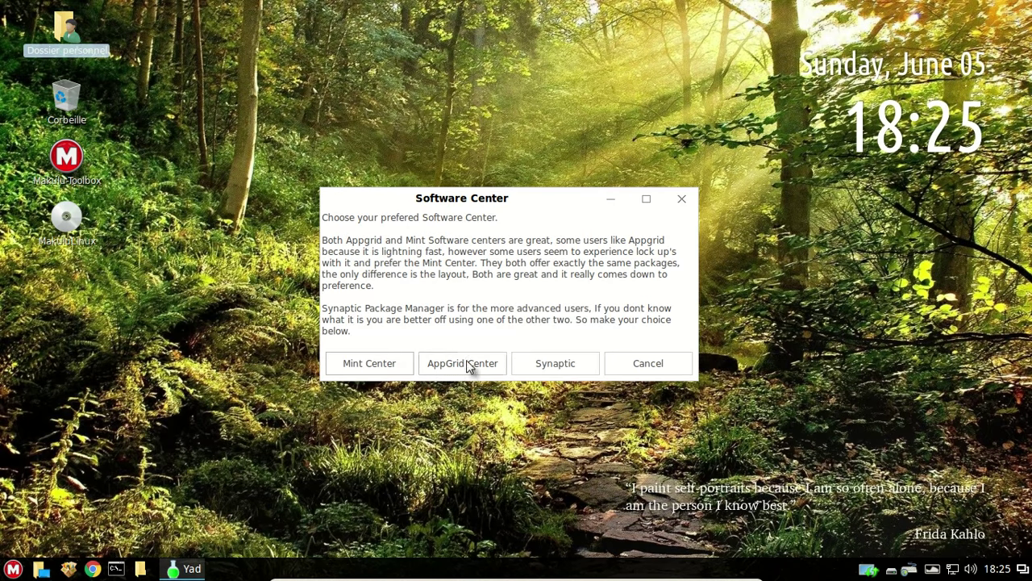
click(401, 375)
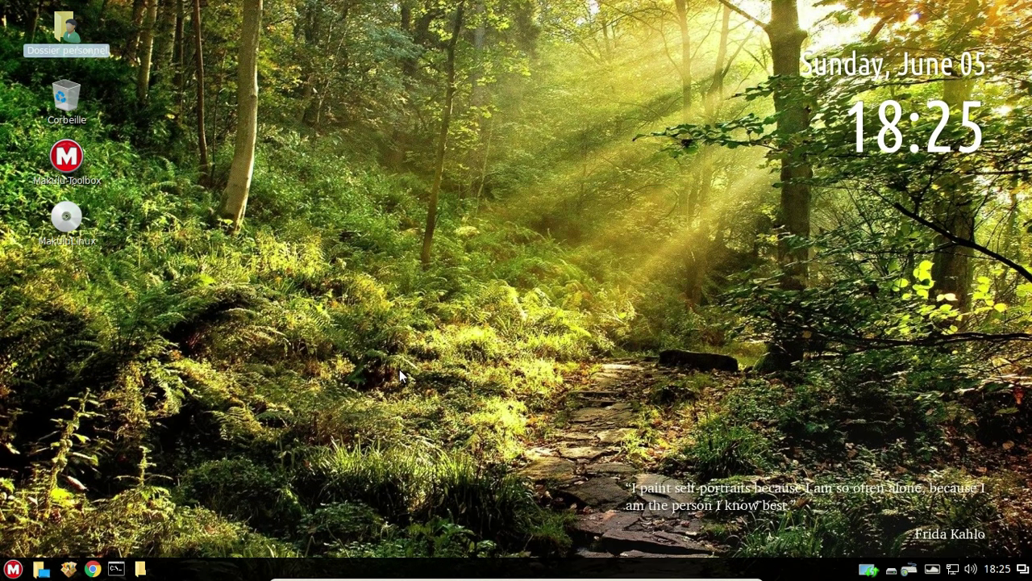
text(********)
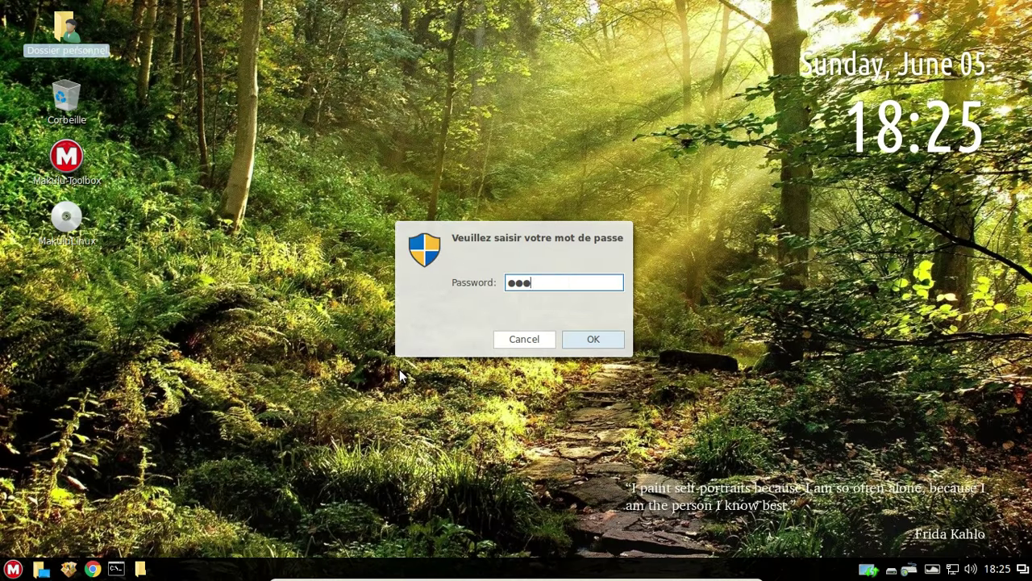
key(Return)
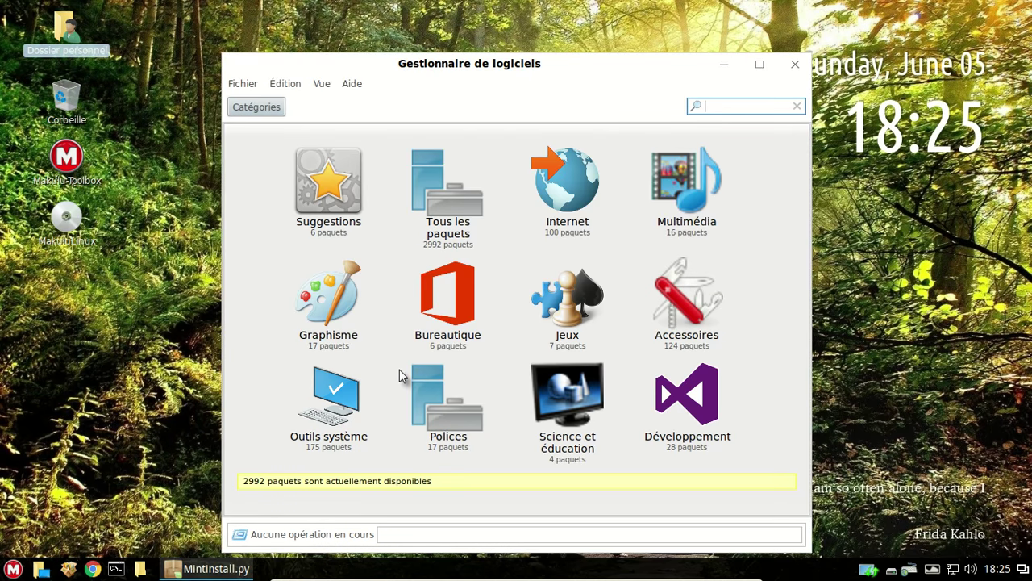
Search the software manager for firefox and libreoffice, clear the search and close the program
text(firefox)
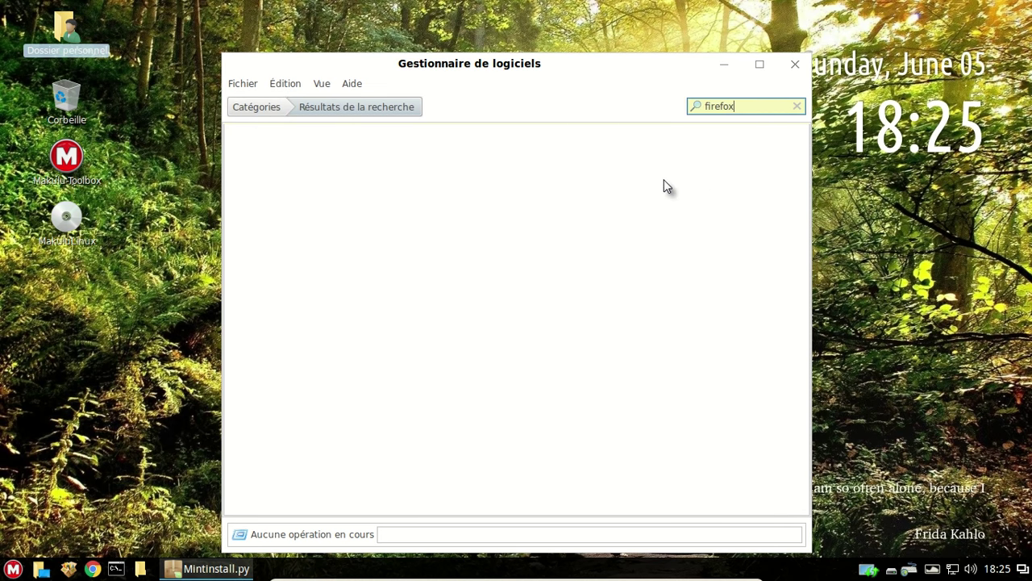
key(ctrl+a)
text(libreoffice)
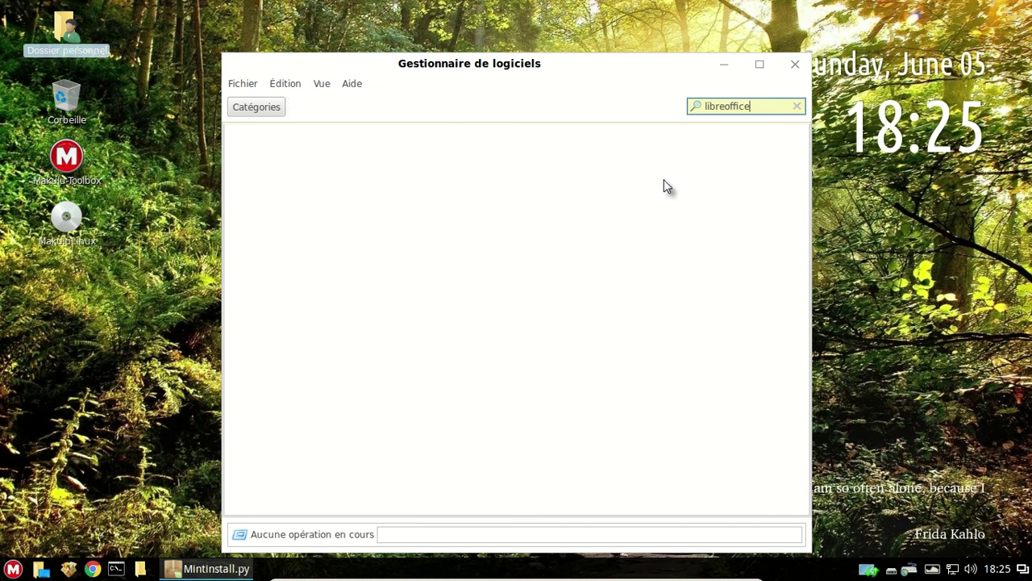
click(697, 111)
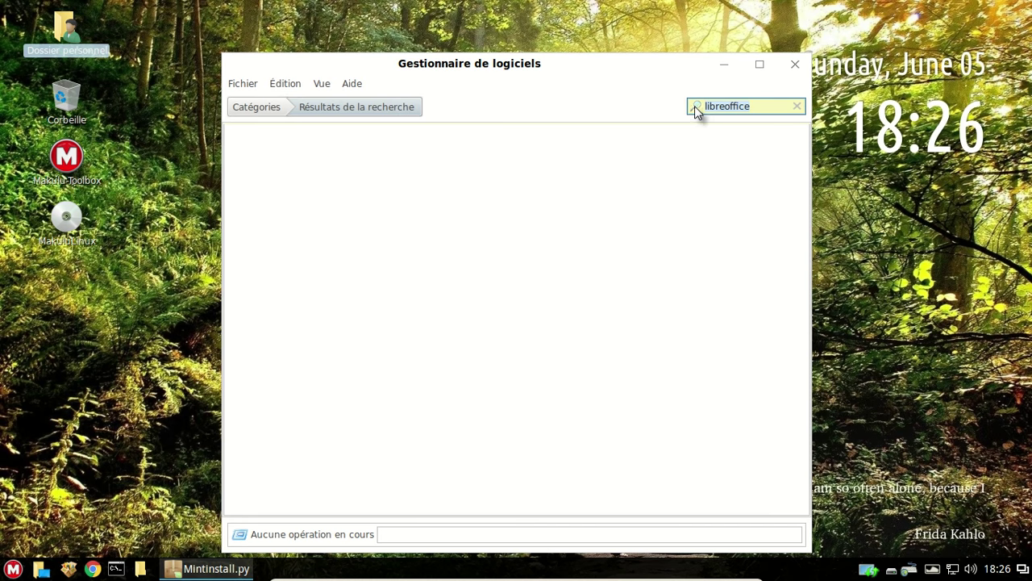
click(797, 106)
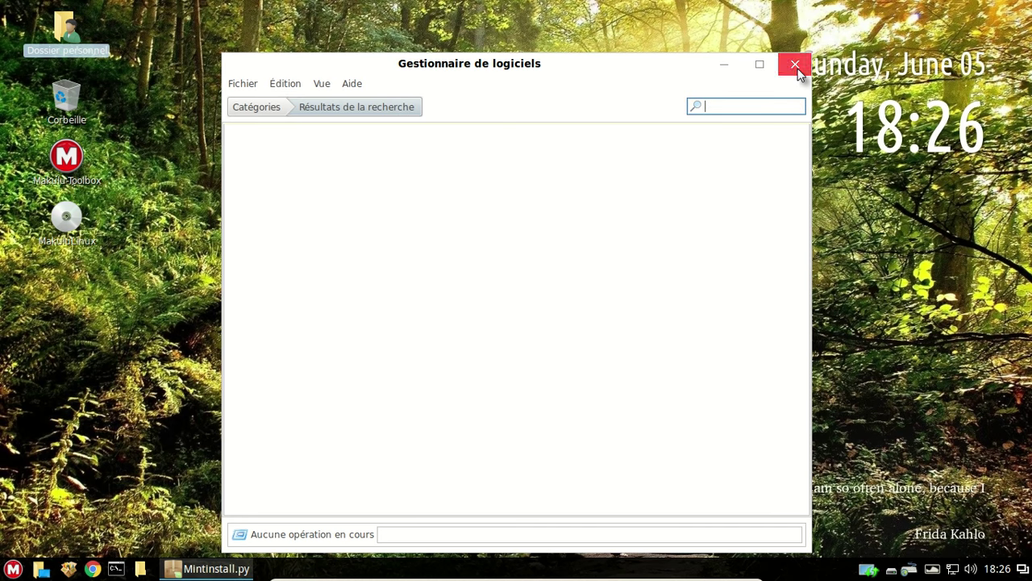
click(795, 64)
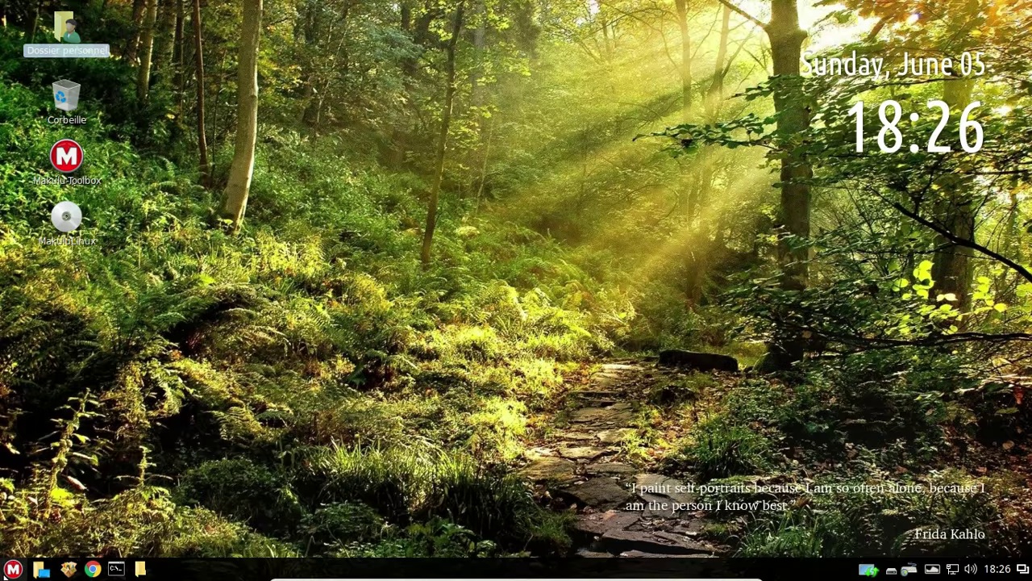
Launch Synaptic from the Software Center chooser and authenticate with the account password
click(13, 569)
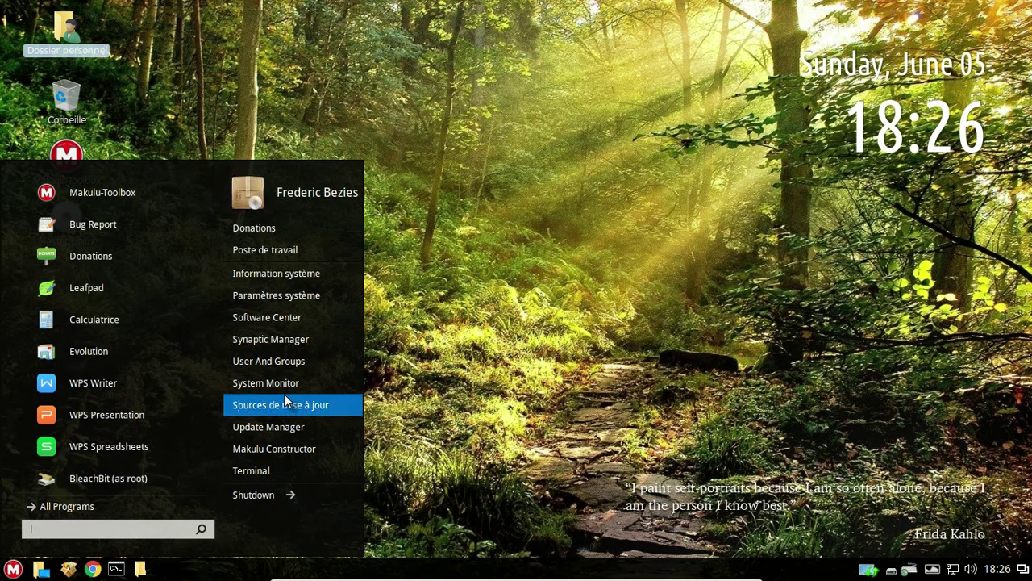
click(276, 317)
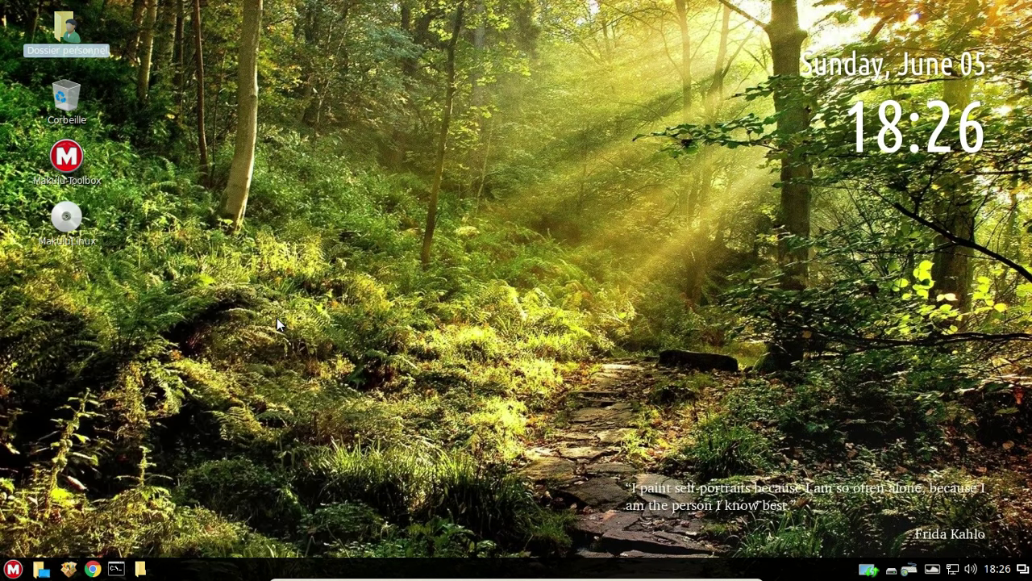
click(525, 362)
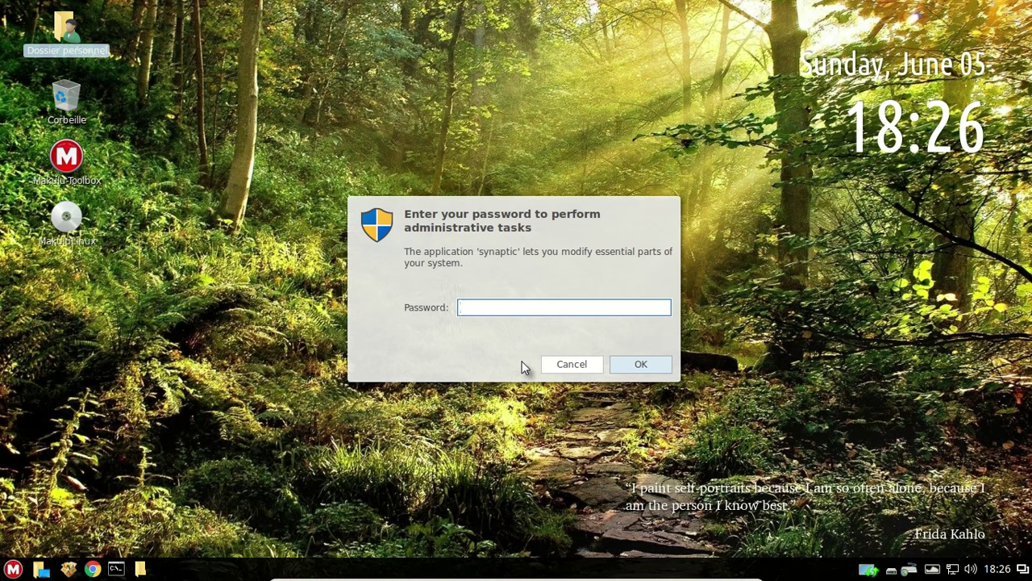
text(*********)
key(Return)
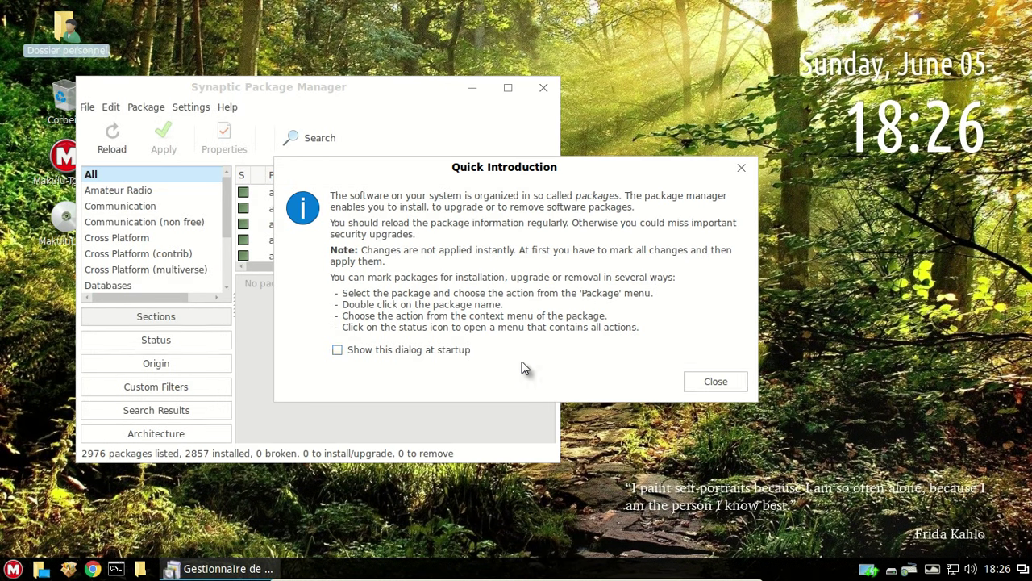
Dismiss the Quick Introduction dialog and widen the Synaptic Package Manager window
click(452, 352)
click(384, 350)
key(Escape)
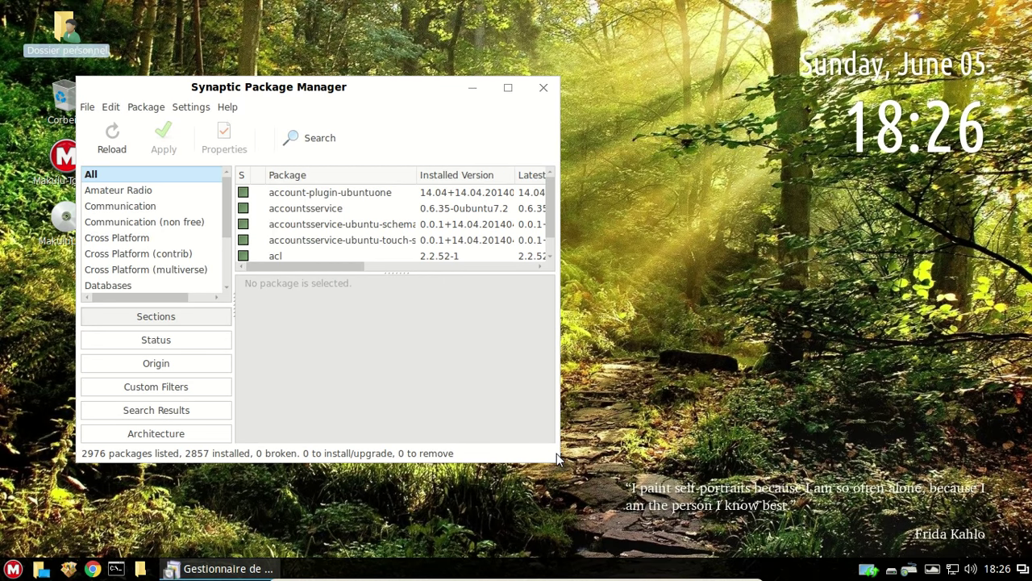
drag(560, 462, 885, 480)
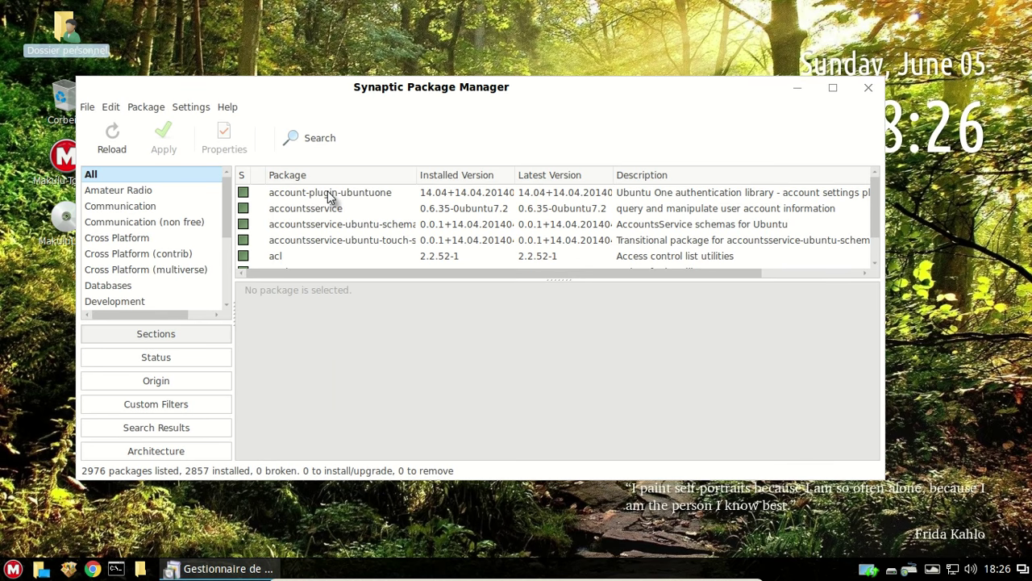
Filter packages by status Not installed (residual config) and mark all of them for complete removal
click(172, 360)
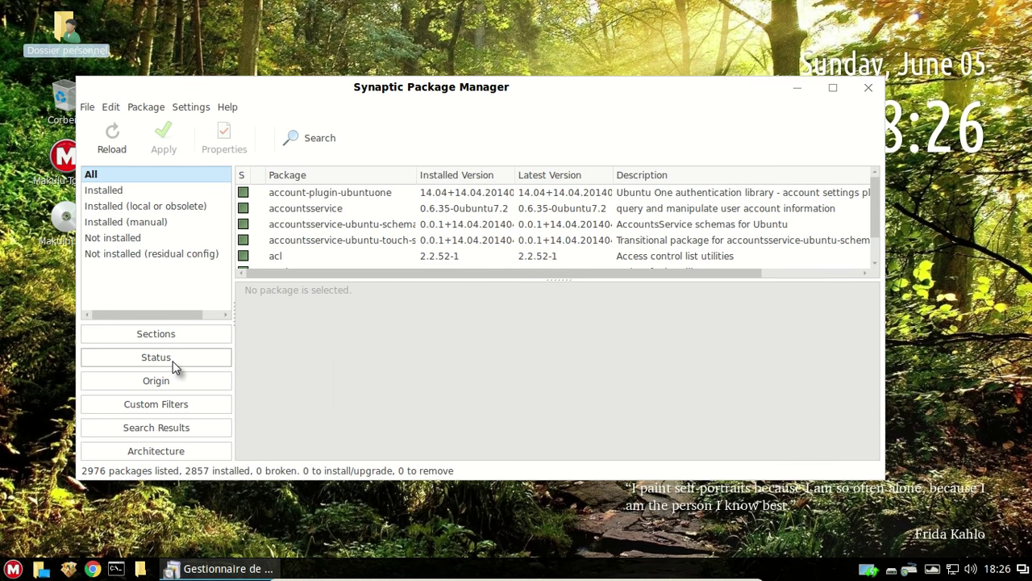
click(161, 254)
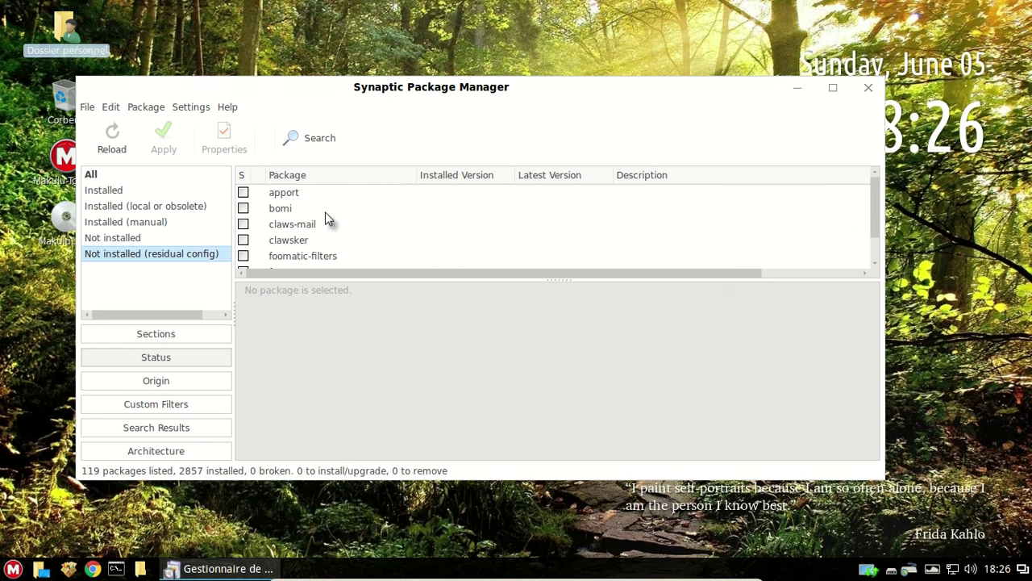
click(325, 211)
key(ctrl+a)
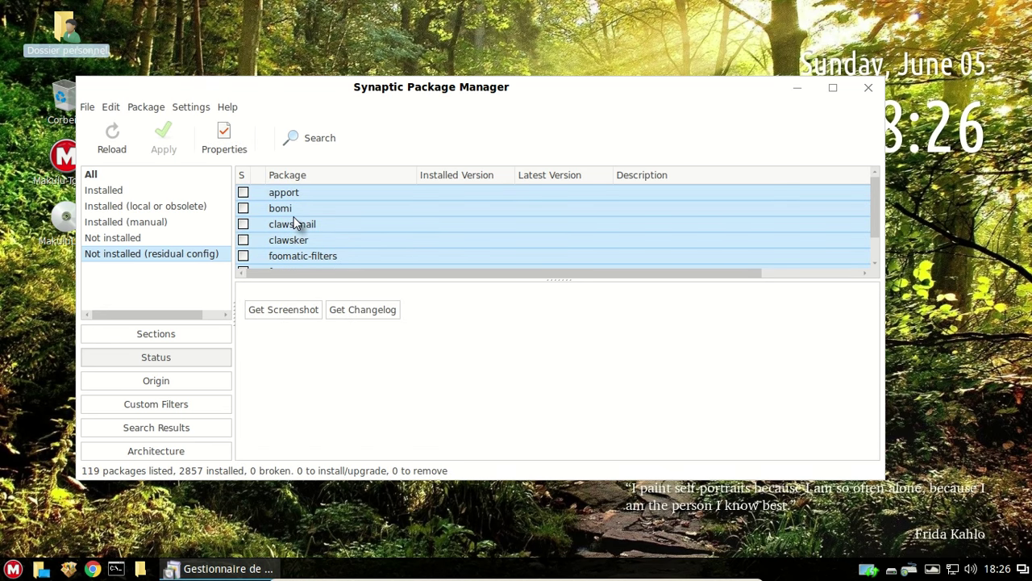
right_click(295, 223)
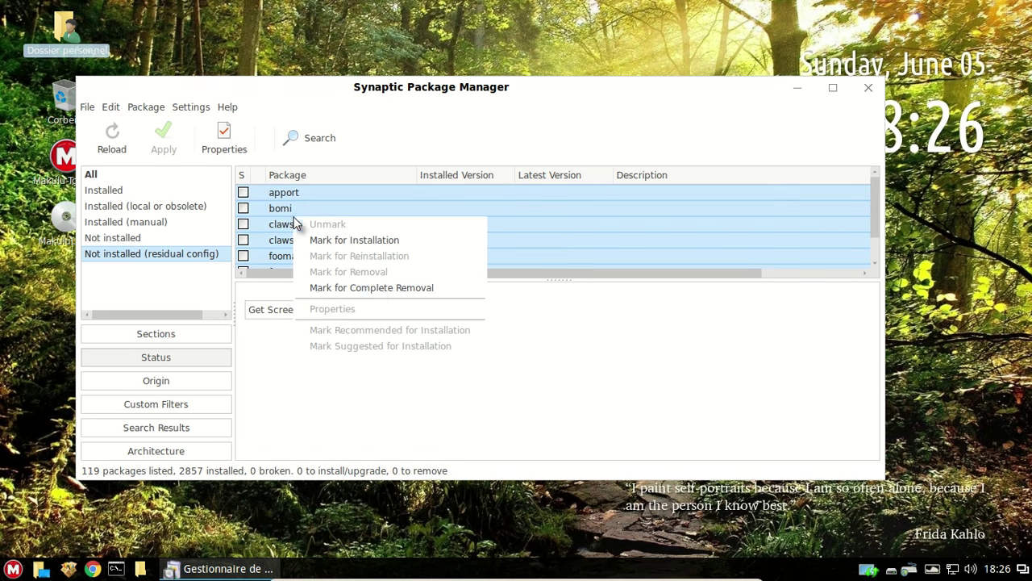
click(373, 287)
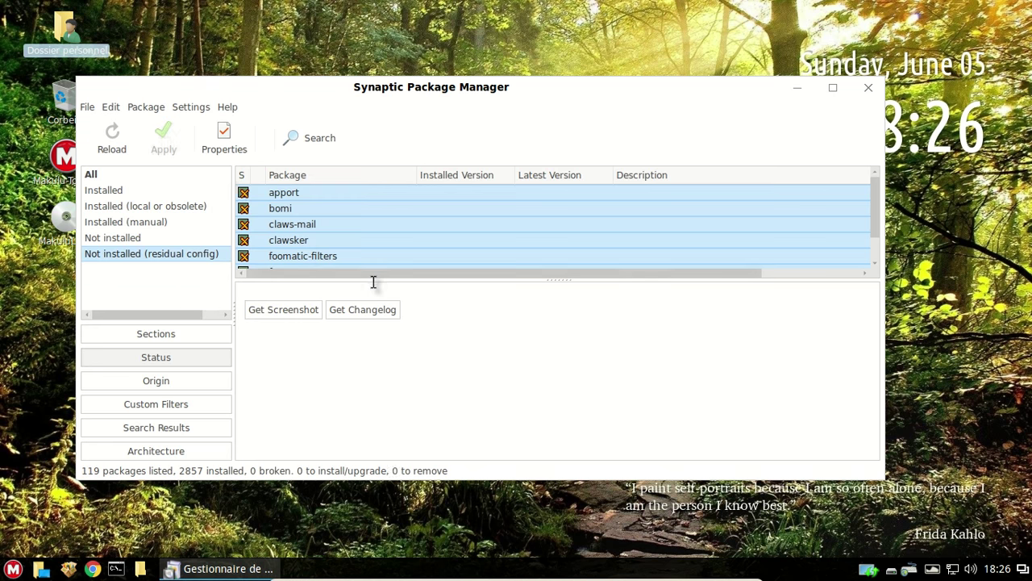
Apply the complete removal of the marked residual-config packages and close the progress dialog
click(173, 141)
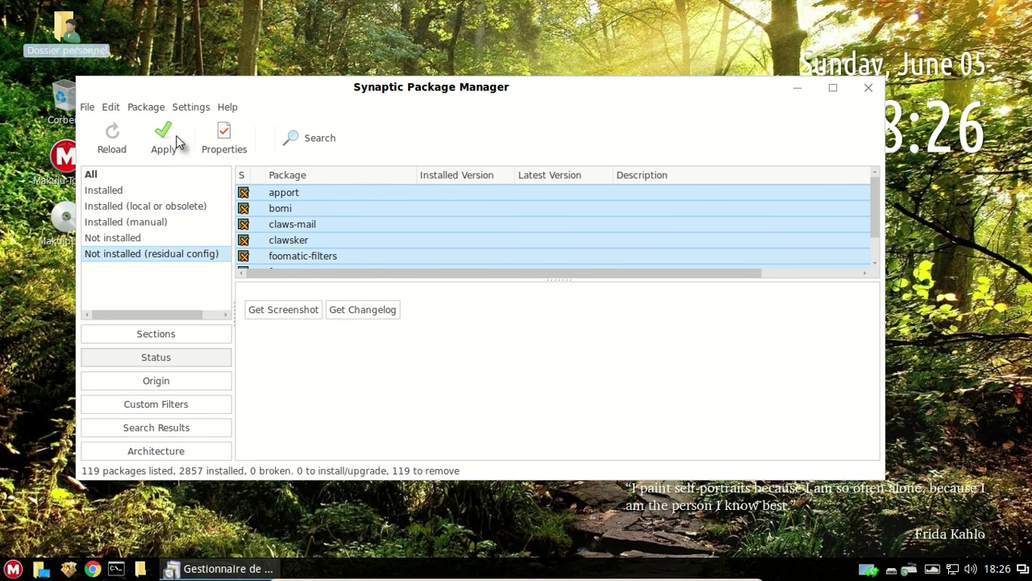
click(680, 437)
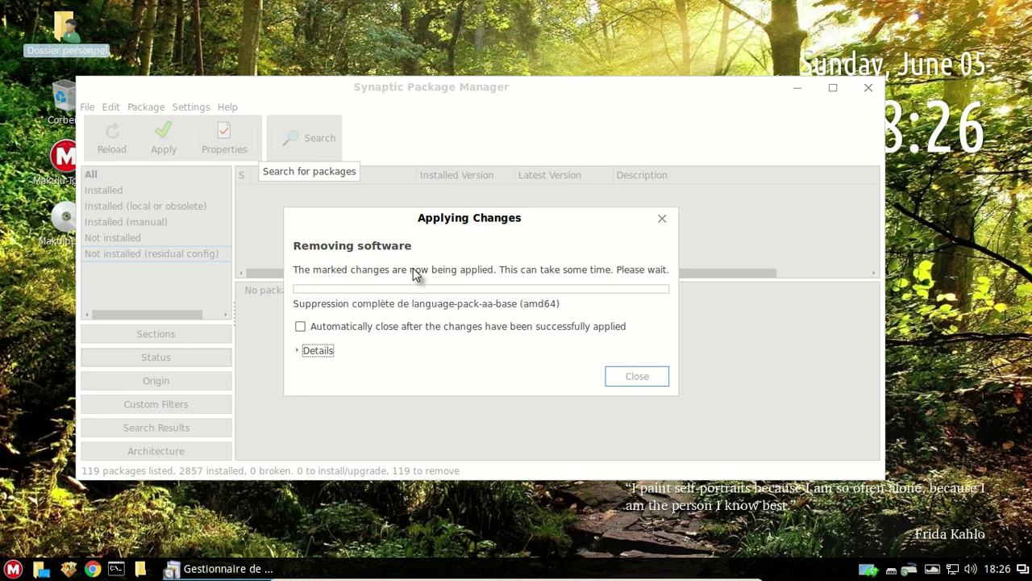
click(443, 333)
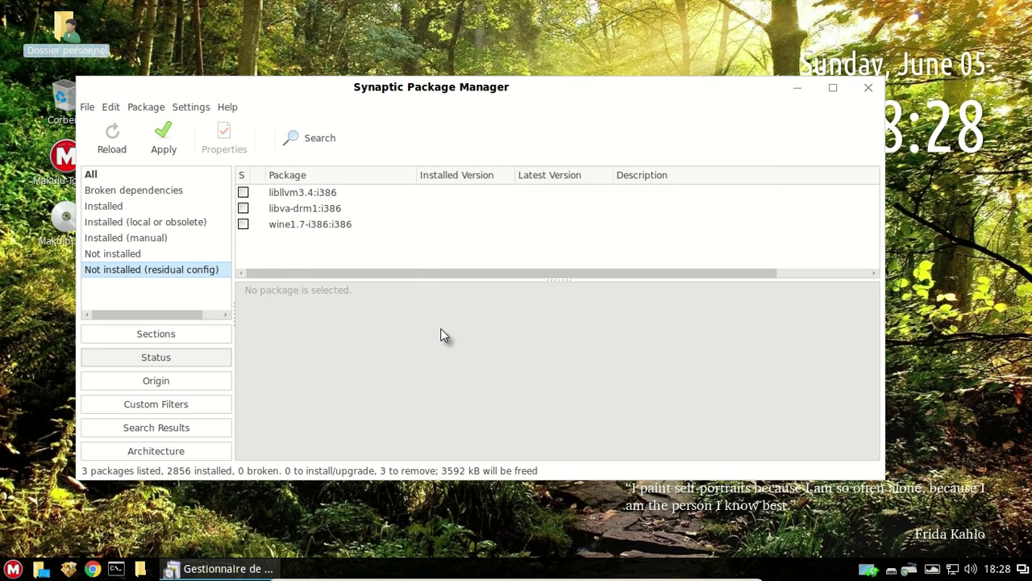
Mark libllvm3.4:i386, libva-drm1:i386 and wine1.7-i386:i386 for complete removal and try to apply the changes
shift+click(312, 227)
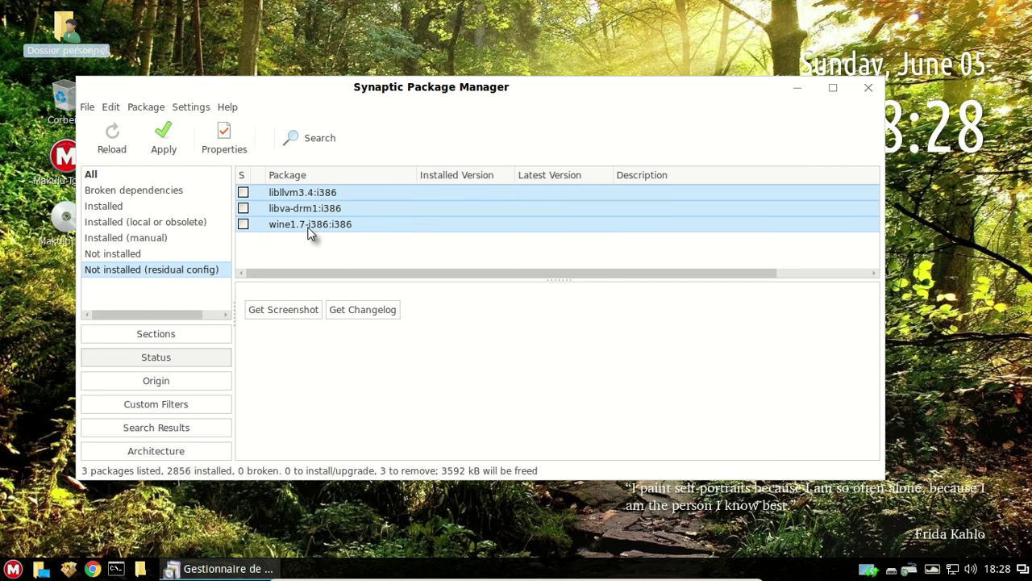
right_click(311, 231)
click(386, 298)
click(169, 144)
click(319, 411)
click(654, 428)
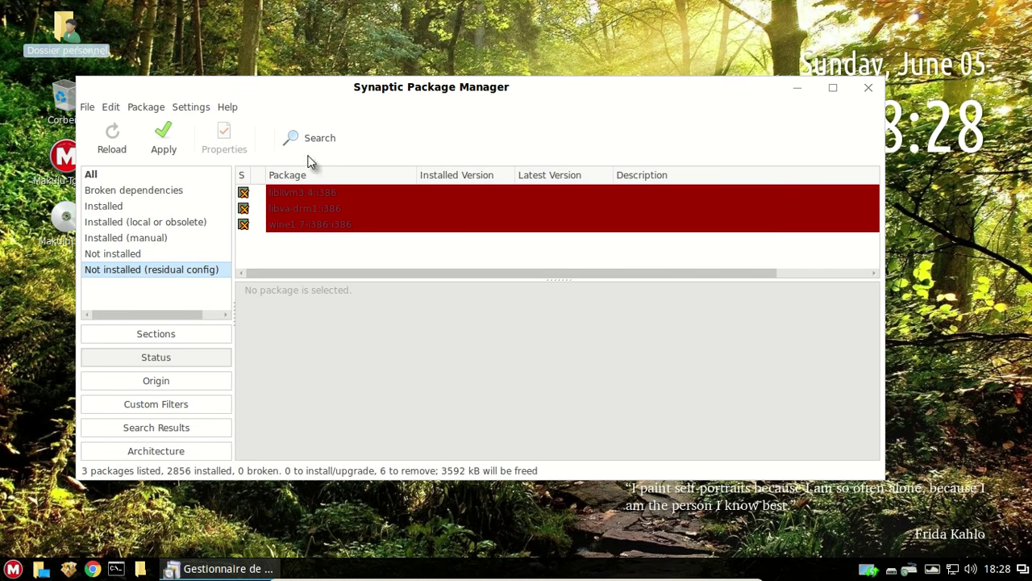
List the packages with broken dependencies and try to apply the pending removals again
click(181, 193)
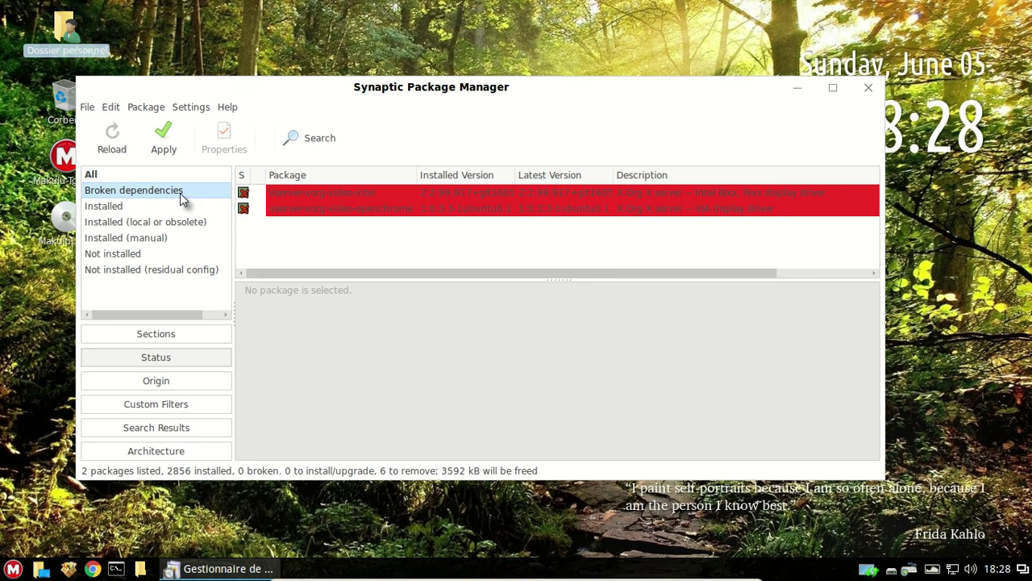
click(167, 147)
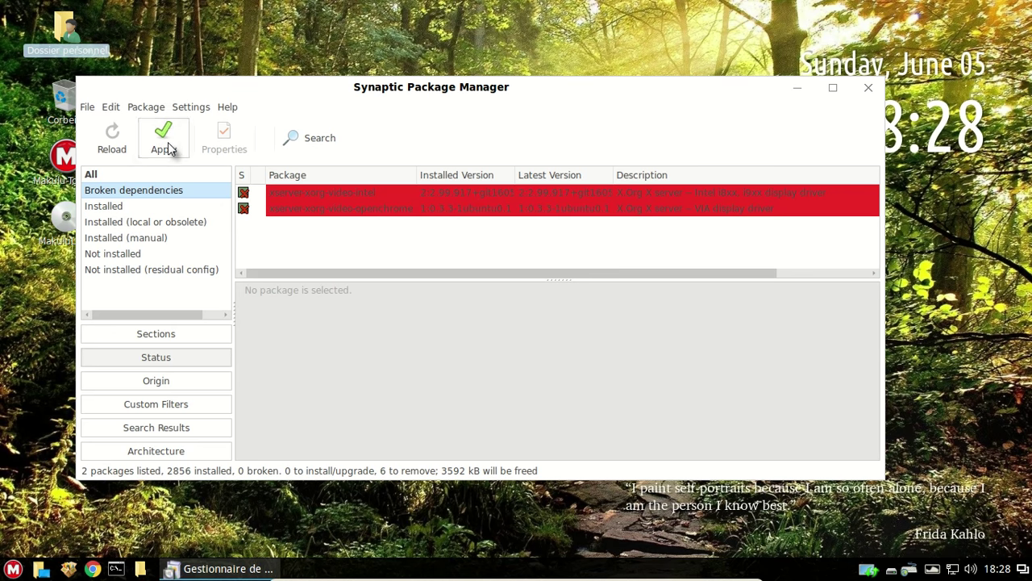
click(687, 436)
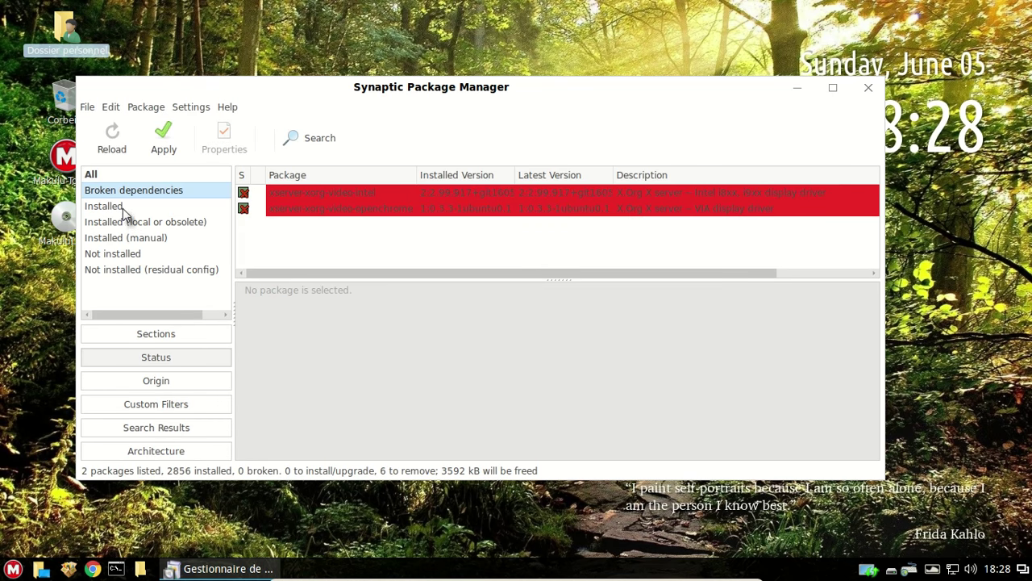
Filter packages by status Installed (manual) and look through the list to its end
click(155, 238)
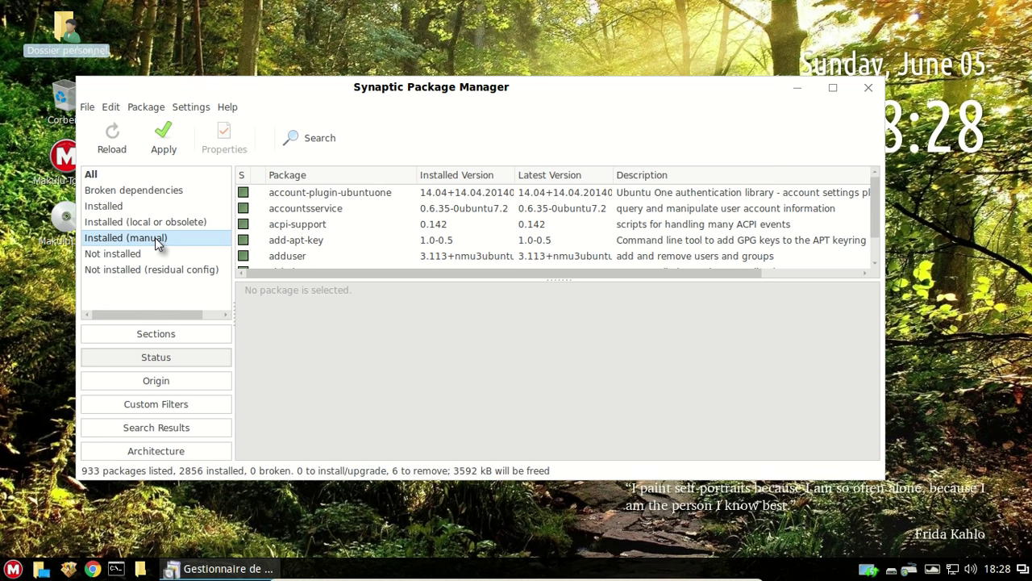
scroll(384, 216, down, 3)
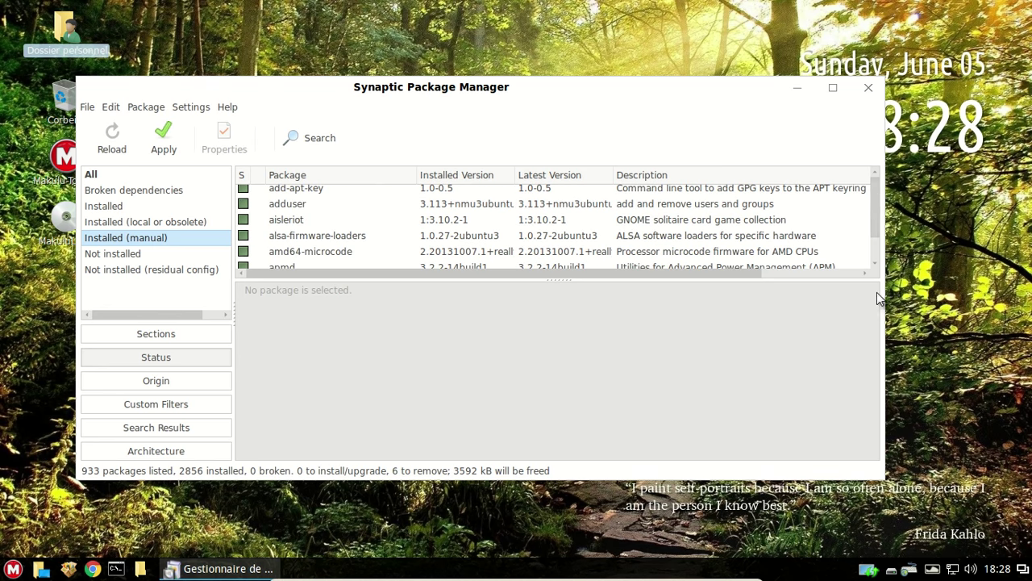
click(875, 253)
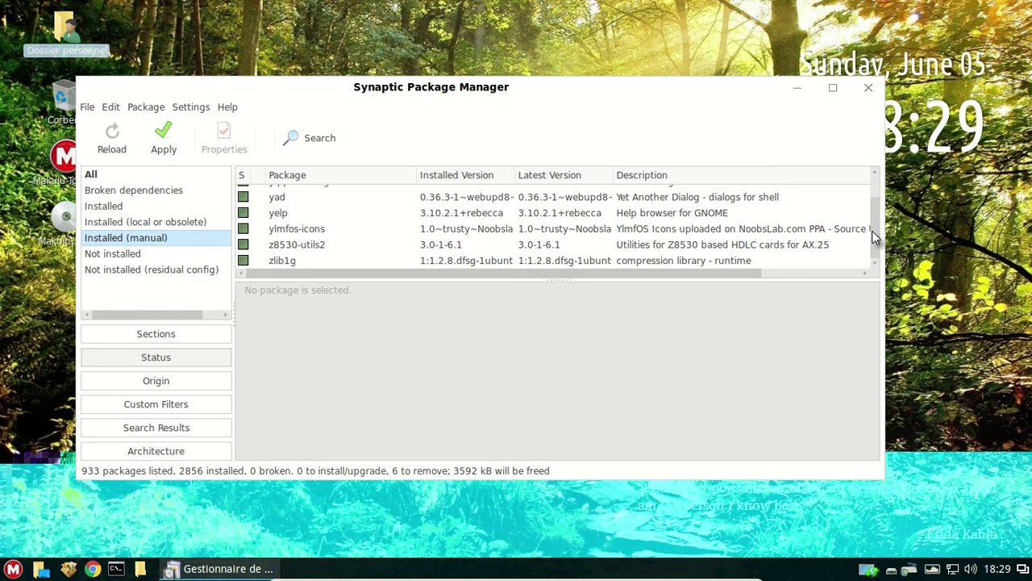
drag(639, 154, 620, 65)
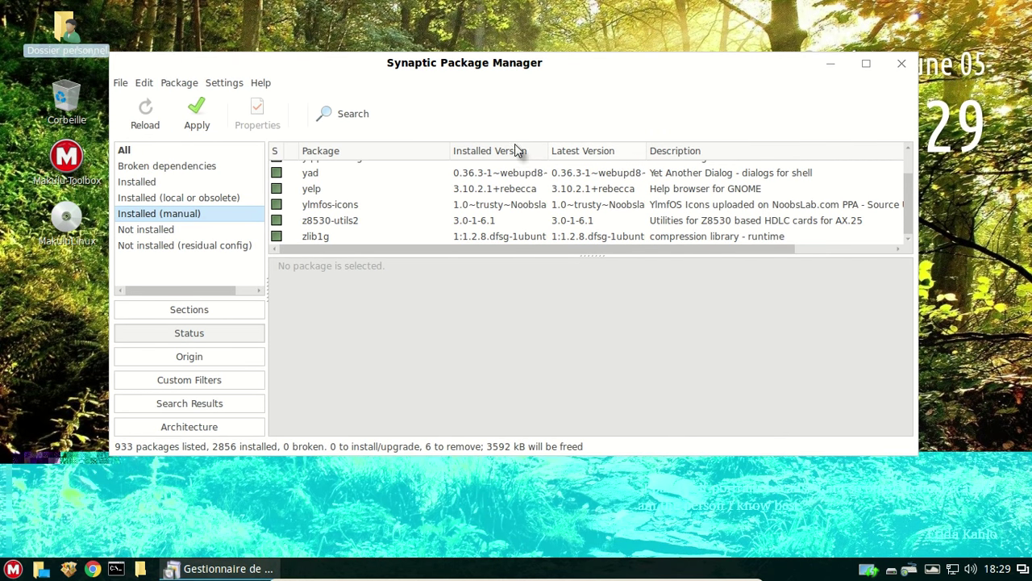
Search package descriptions and names for firefox
click(328, 117)
text(firefox)
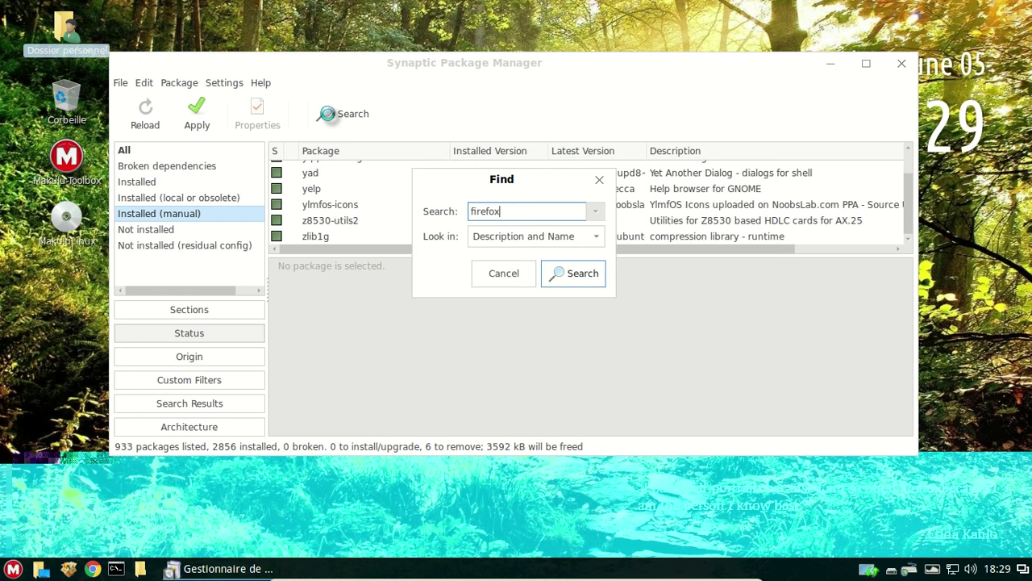
key(Return)
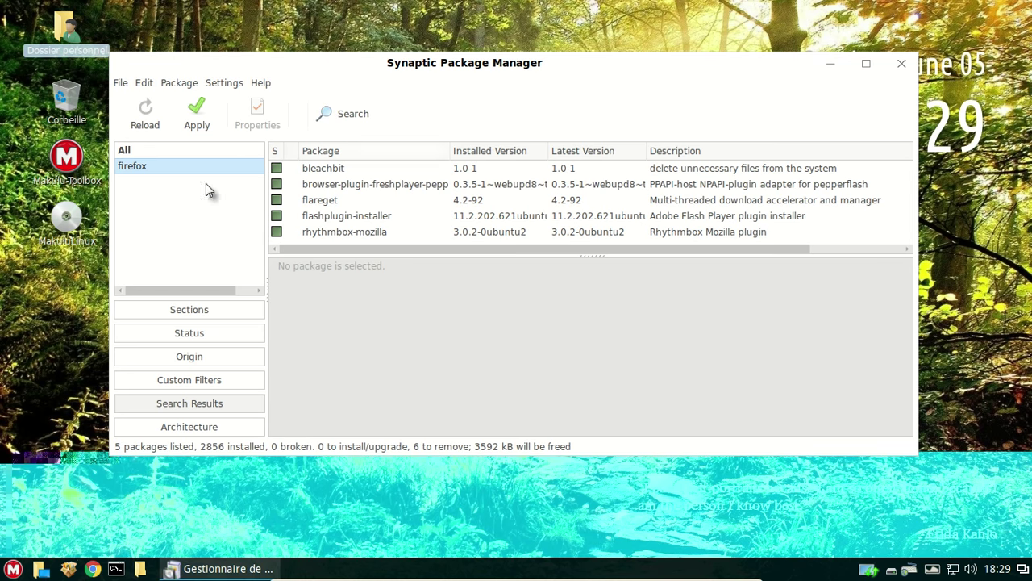
List the packages with status Not installed, then return to all packages and repeat the firefox search
click(202, 336)
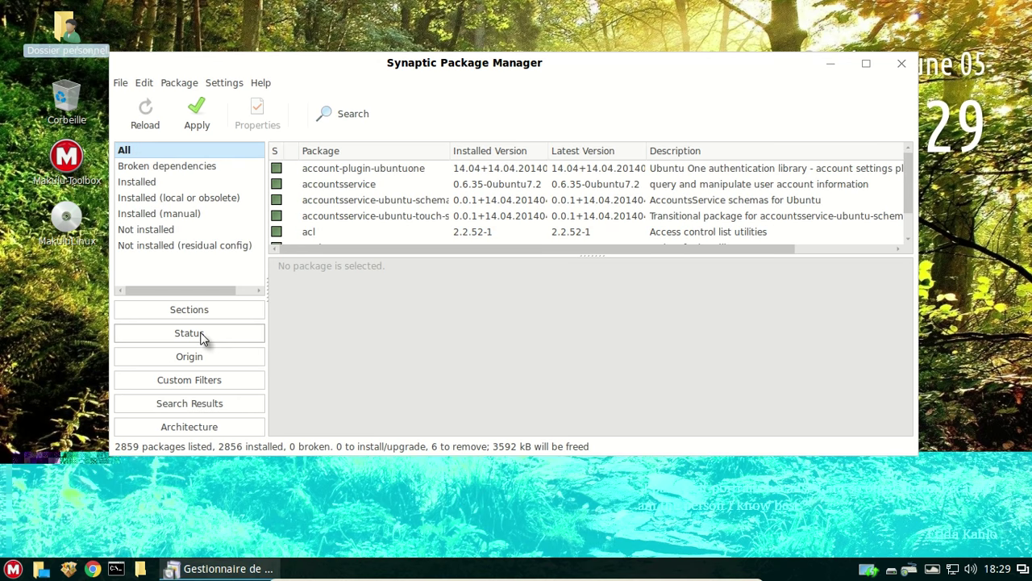
click(161, 229)
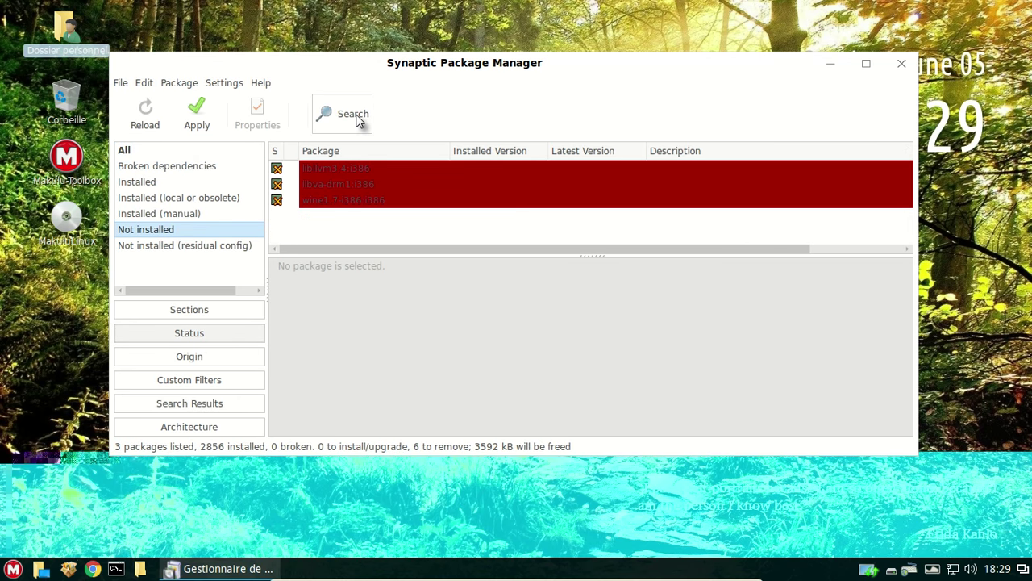
click(355, 115)
click(563, 318)
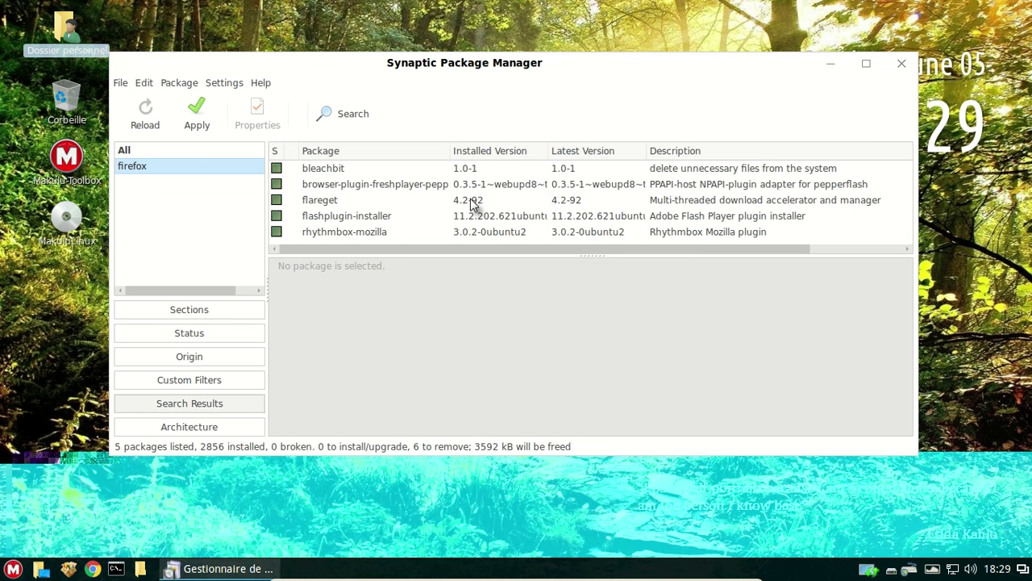
click(185, 338)
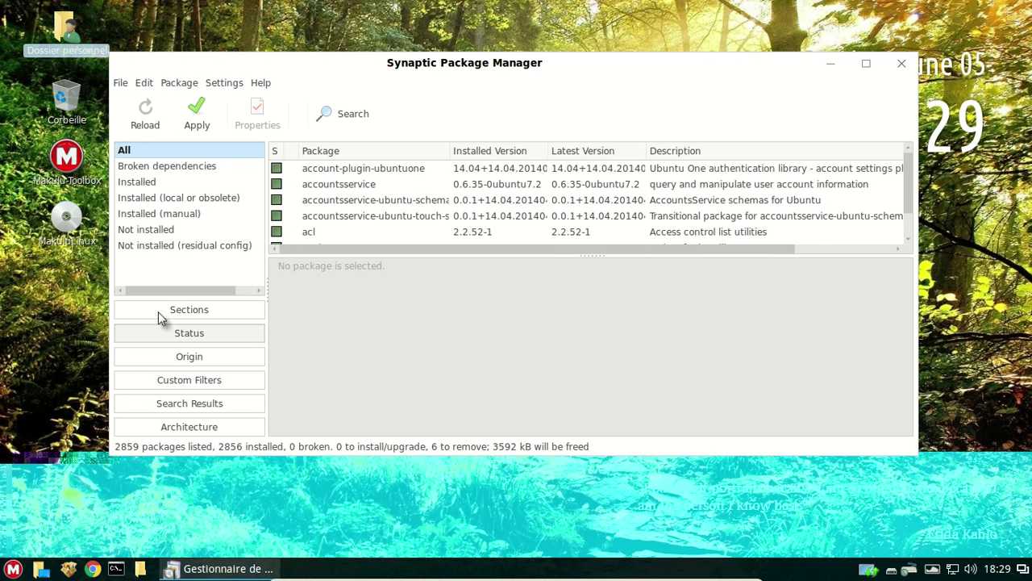
click(338, 115)
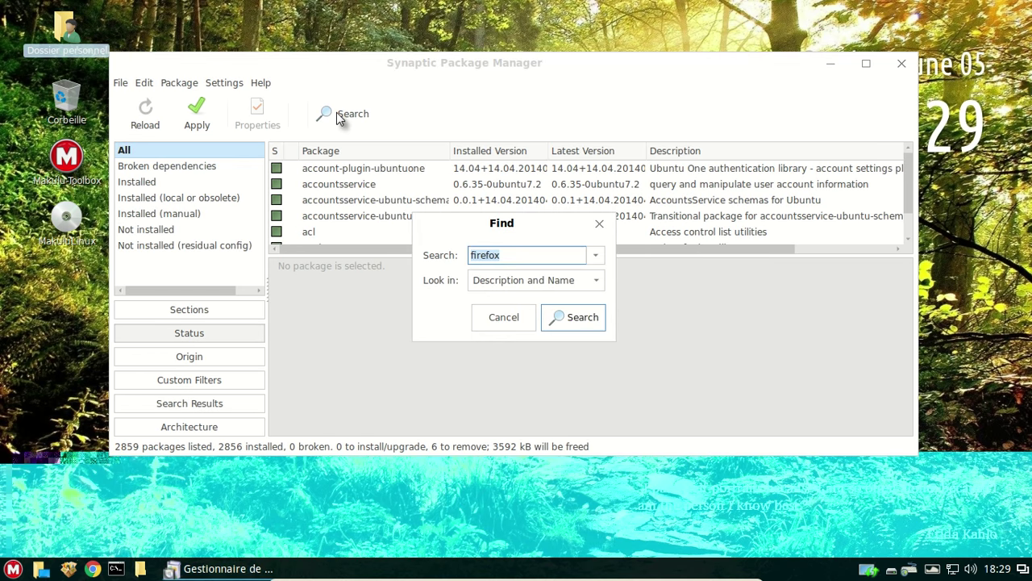
key(Return)
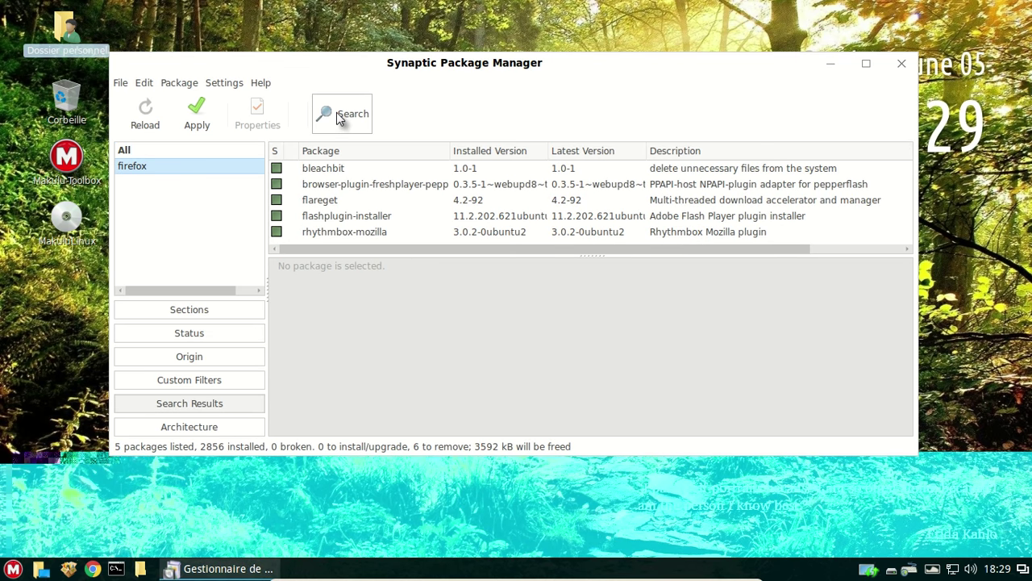
Reload the package information from the repositories with individual files shown, and rerun the firefox search
click(159, 110)
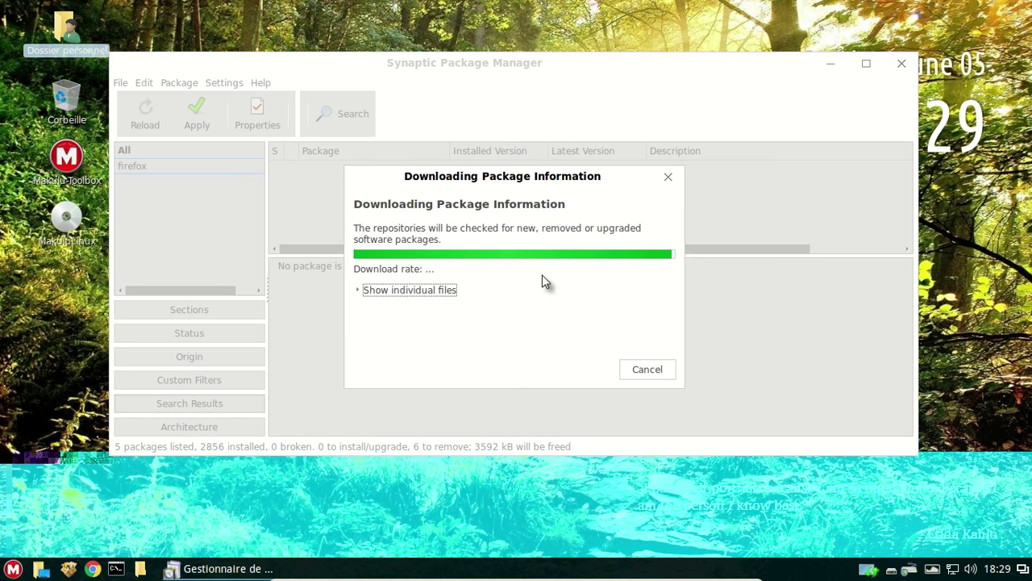
click(422, 292)
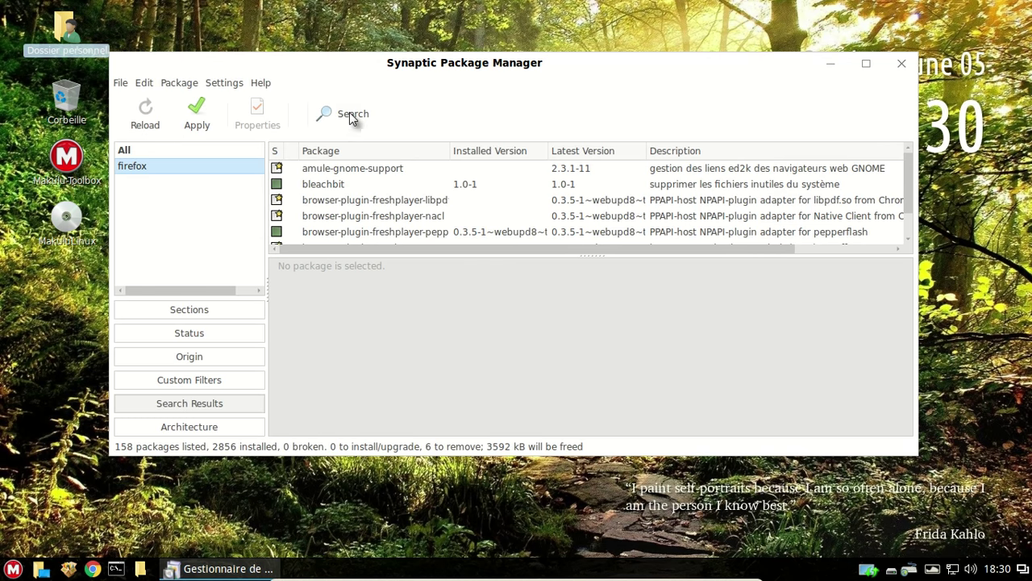
click(352, 116)
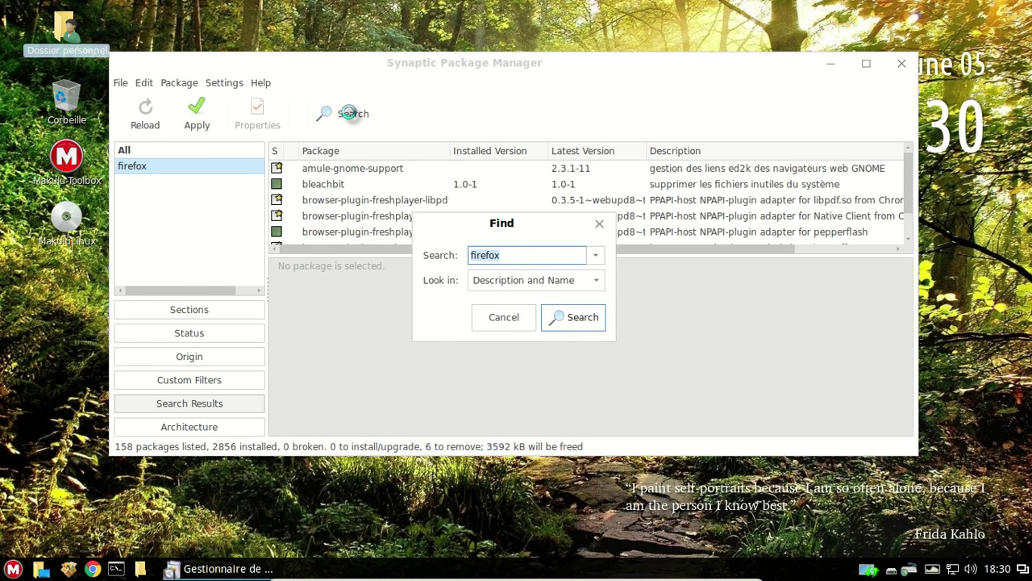
key(Return)
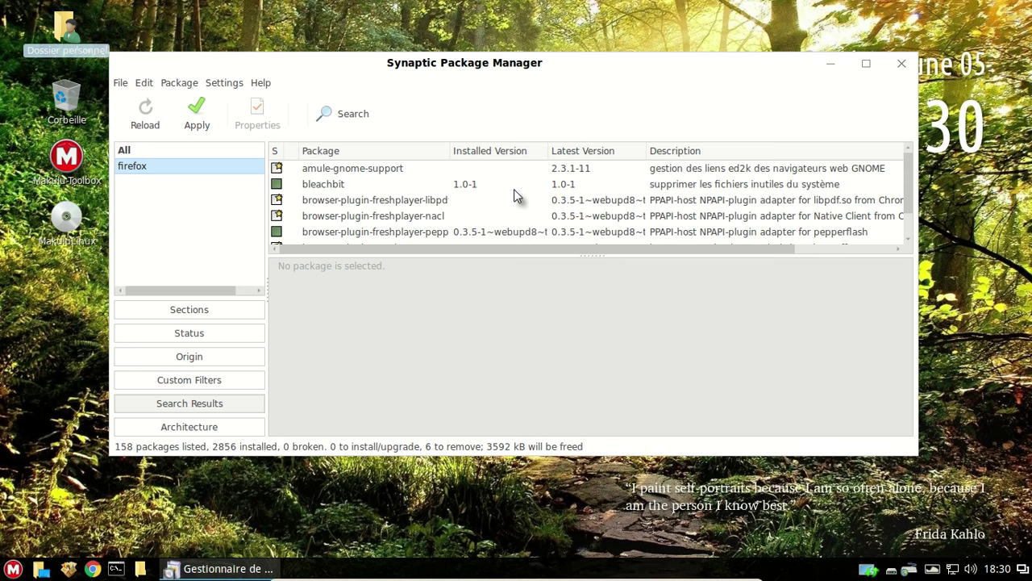
Mark the firefox package for installation and accept the additional required package xul-ext-ubufox
scroll(516, 196, down, 5)
scroll(517, 196, up, 2)
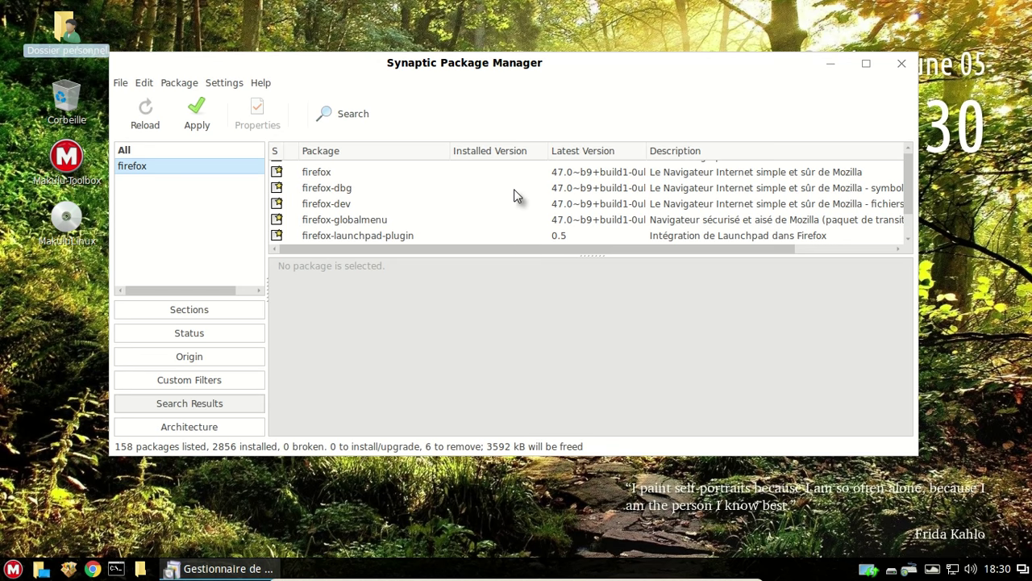
scroll(515, 196, up, 1)
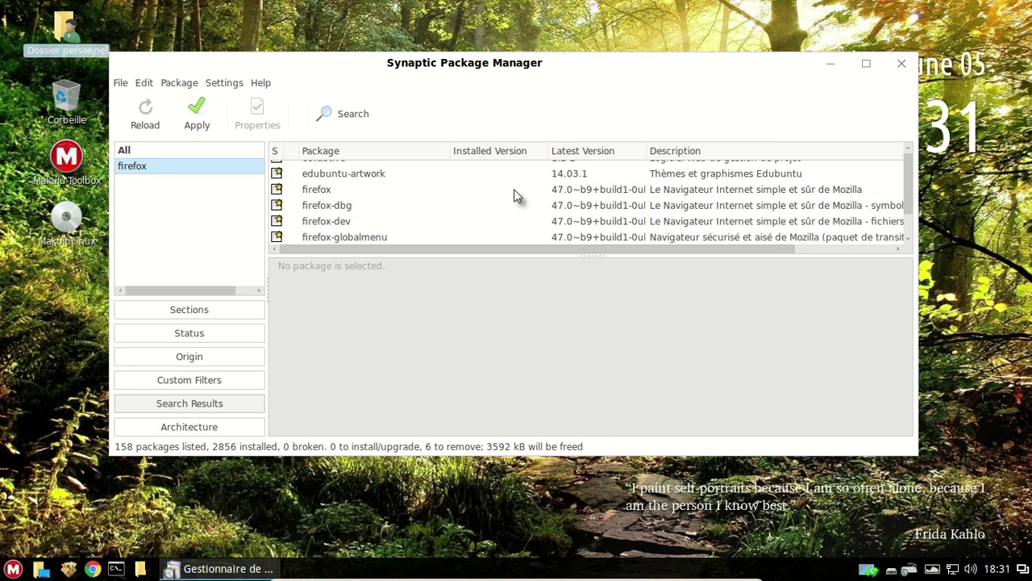
click(384, 191)
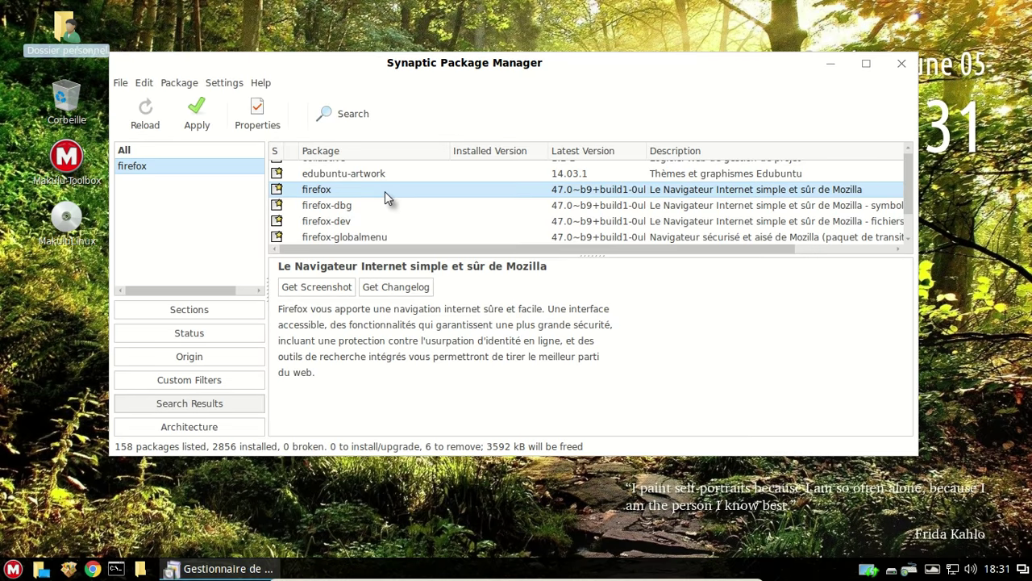
right_click(385, 191)
click(439, 214)
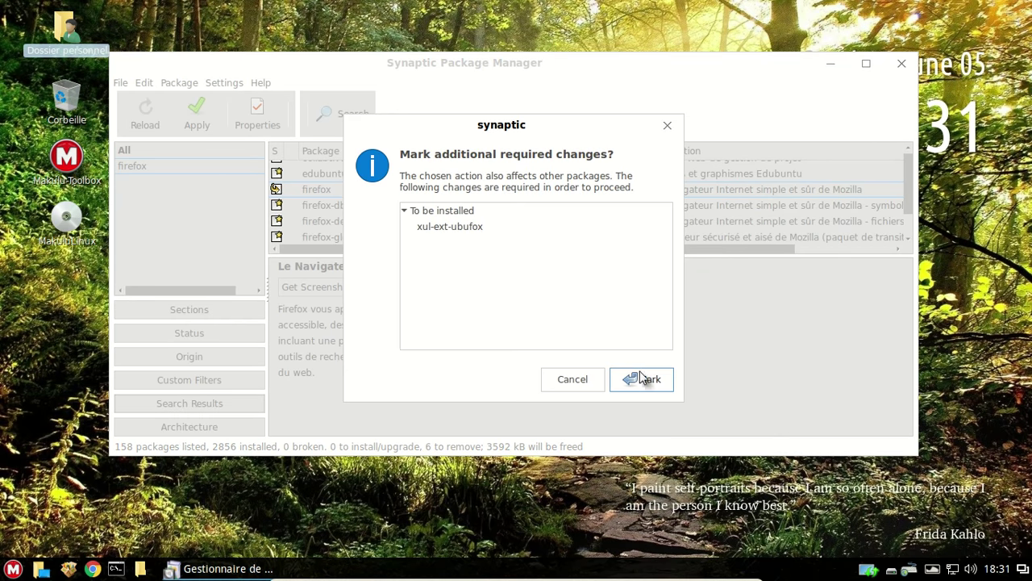
click(642, 379)
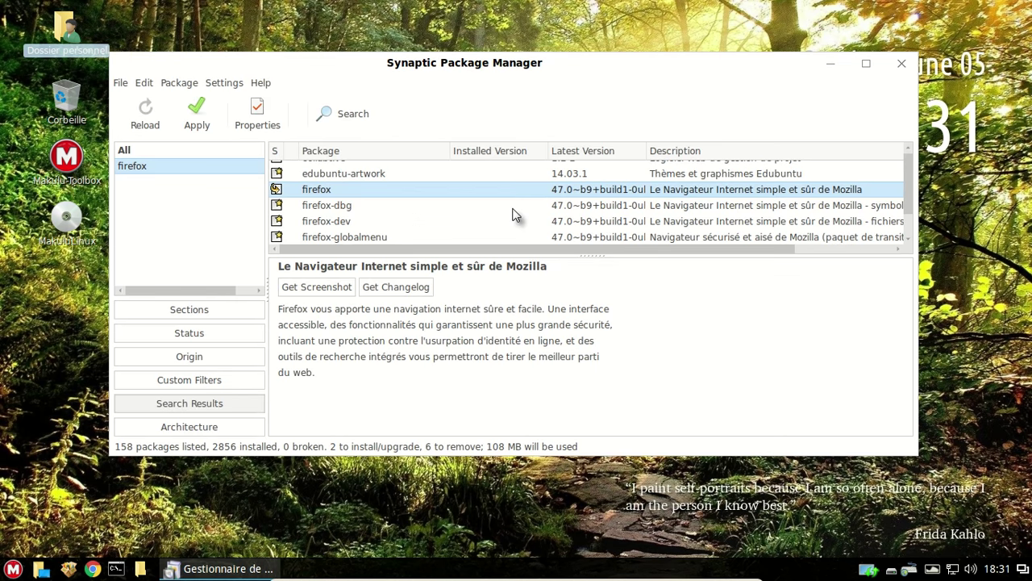
Mark the French language pack firefox-locale-fr for installation
scroll(513, 215, down, 5)
scroll(513, 215, down, 6)
scroll(513, 215, down, 5)
scroll(513, 215, up, 1)
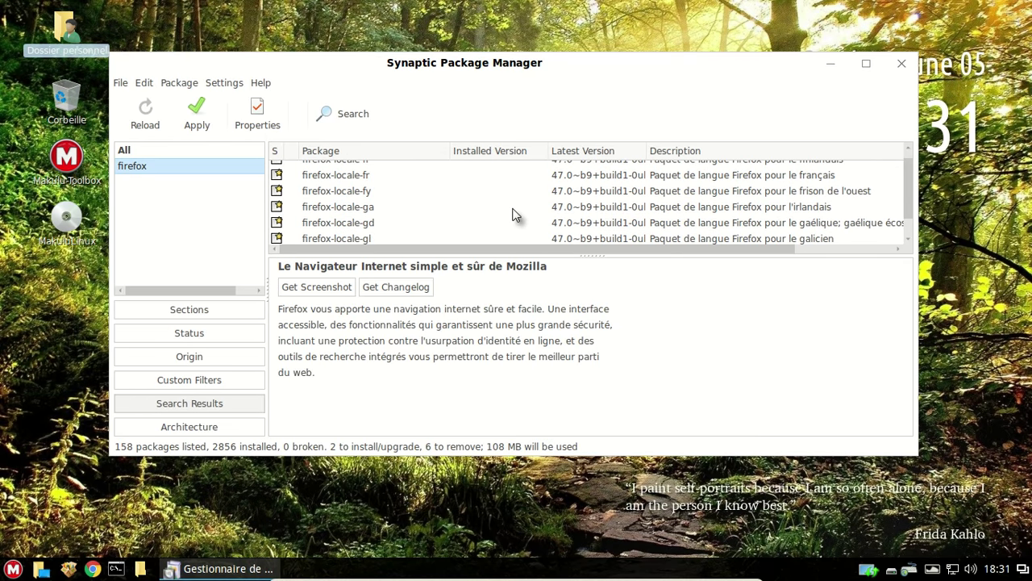
click(443, 179)
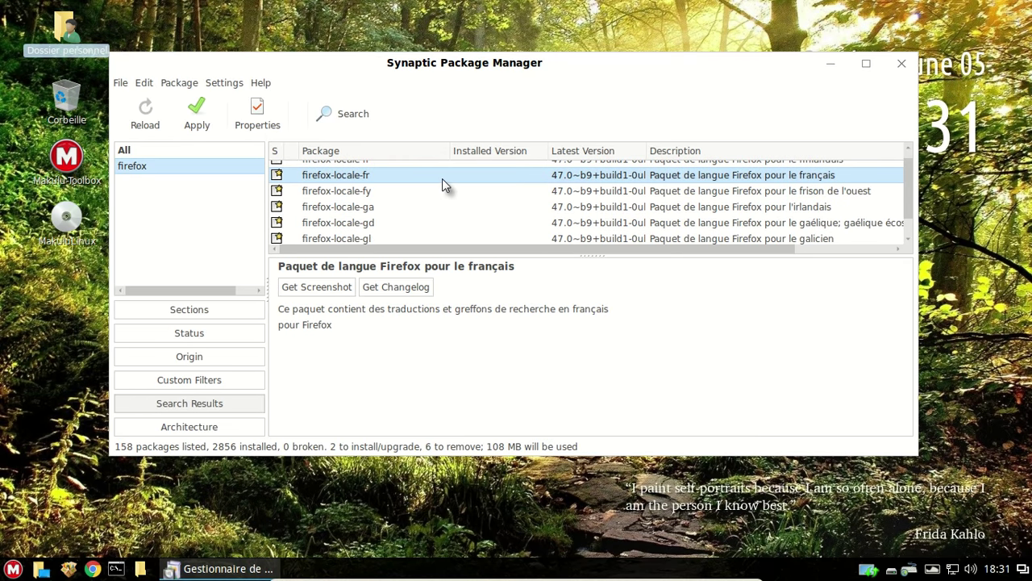
right_click(442, 179)
click(502, 203)
Search the packages for wps and examine the wps-office package's description and marking options
click(327, 119)
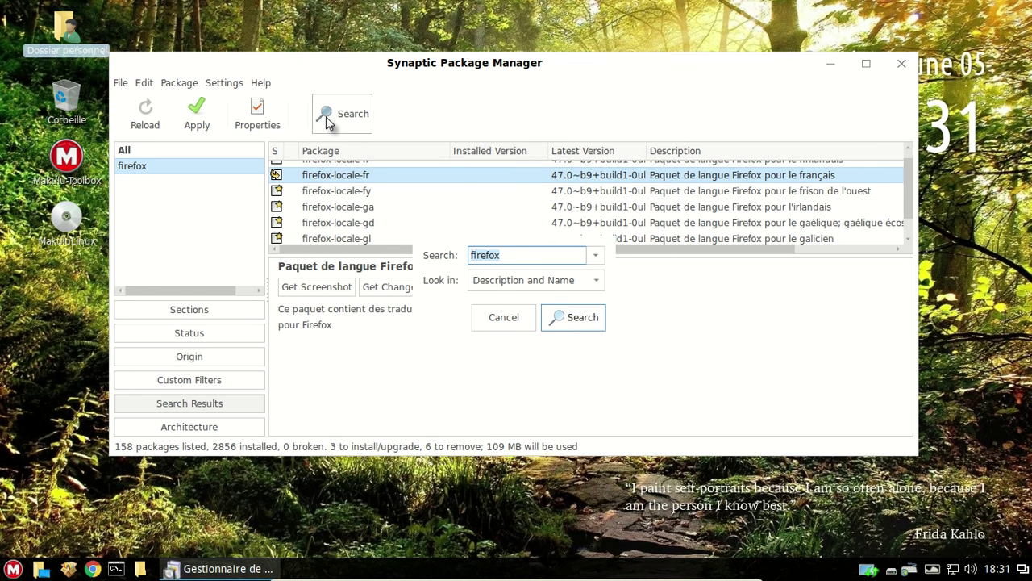
text(wps)
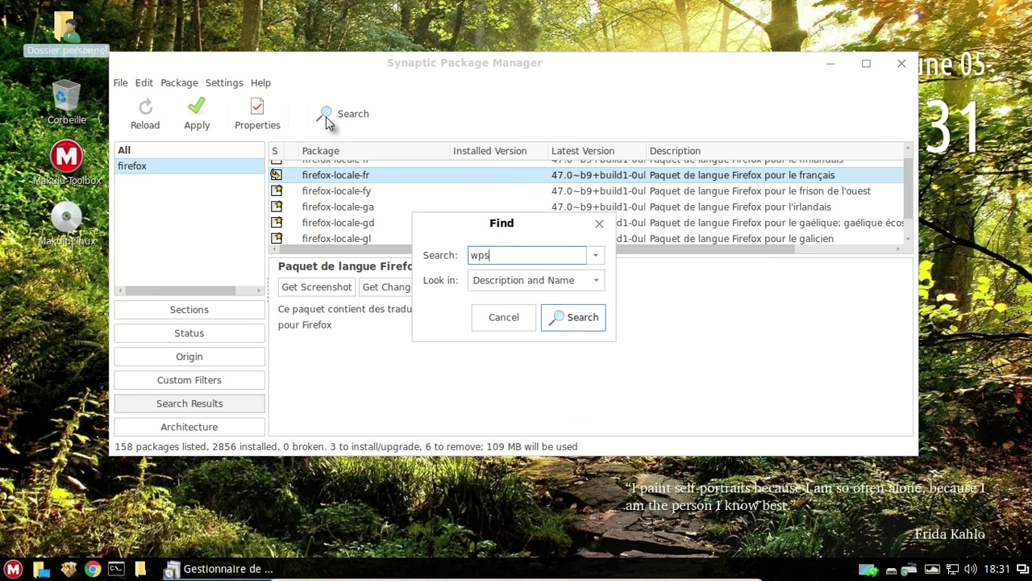
key(Return)
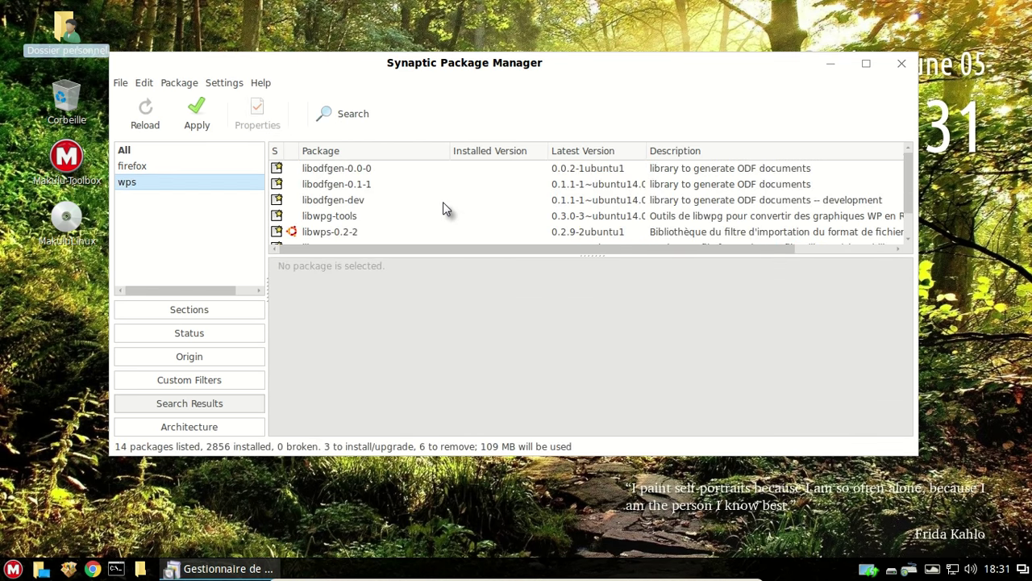
scroll(443, 207, down, 5)
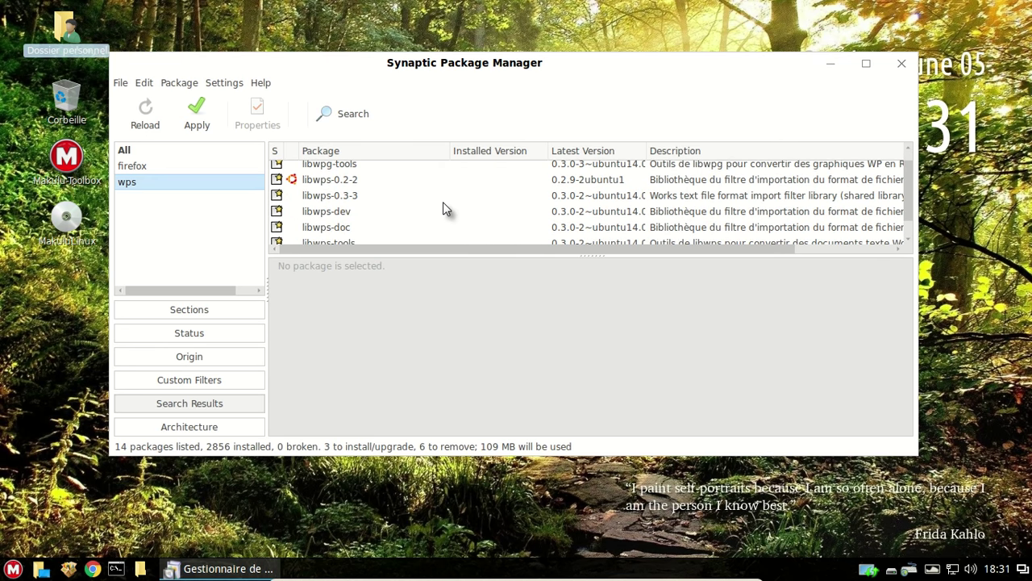
scroll(443, 209, down, 1)
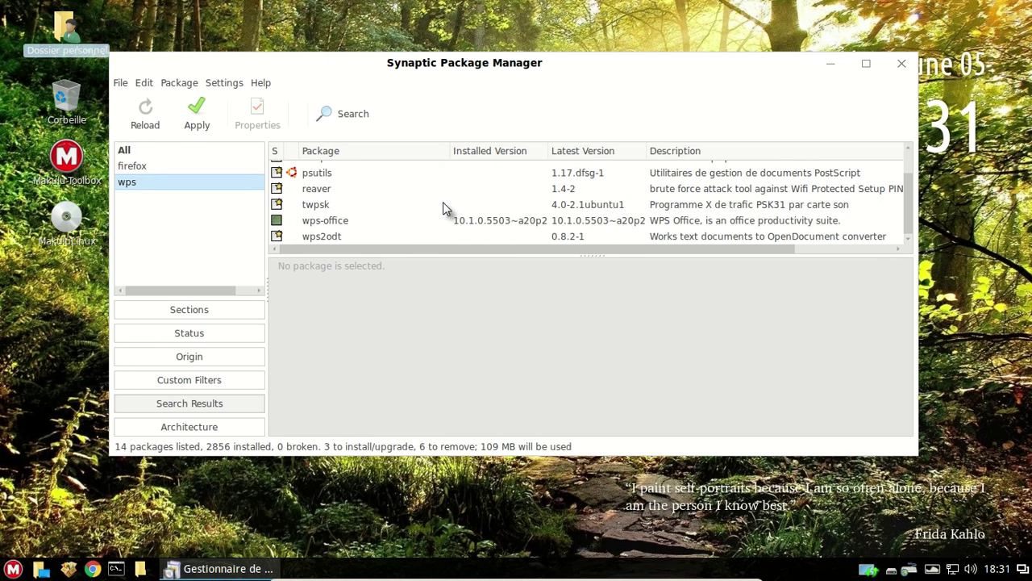
click(403, 221)
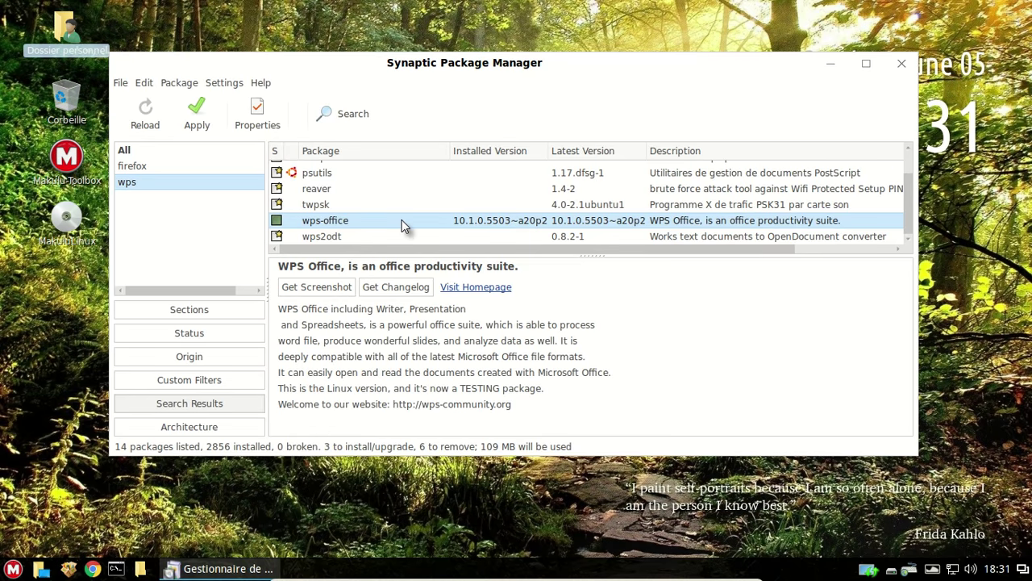
right_click(402, 220)
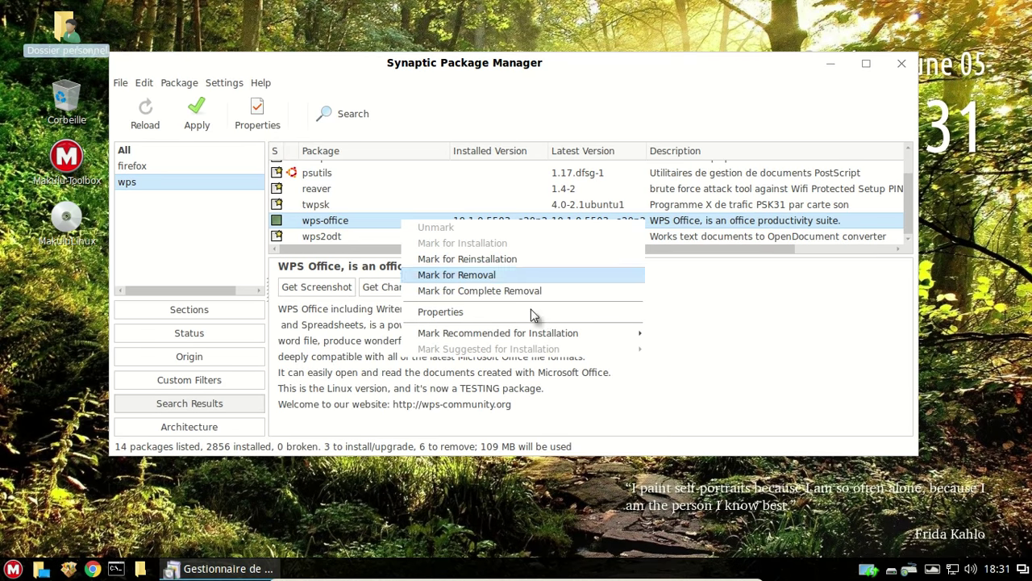
key(Escape)
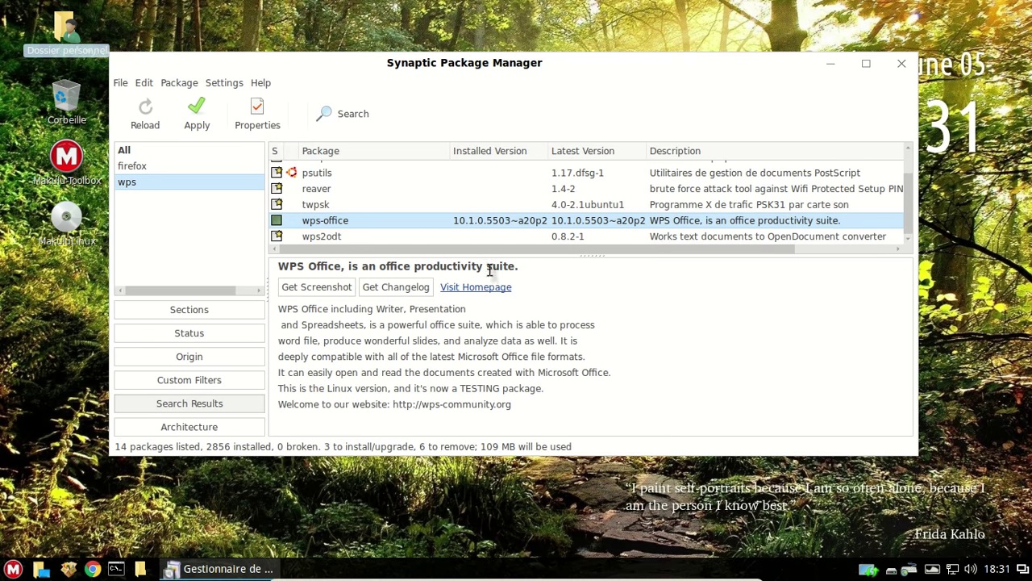
Enable Show package properties in the main window in the preferences and apply the setting
click(224, 84)
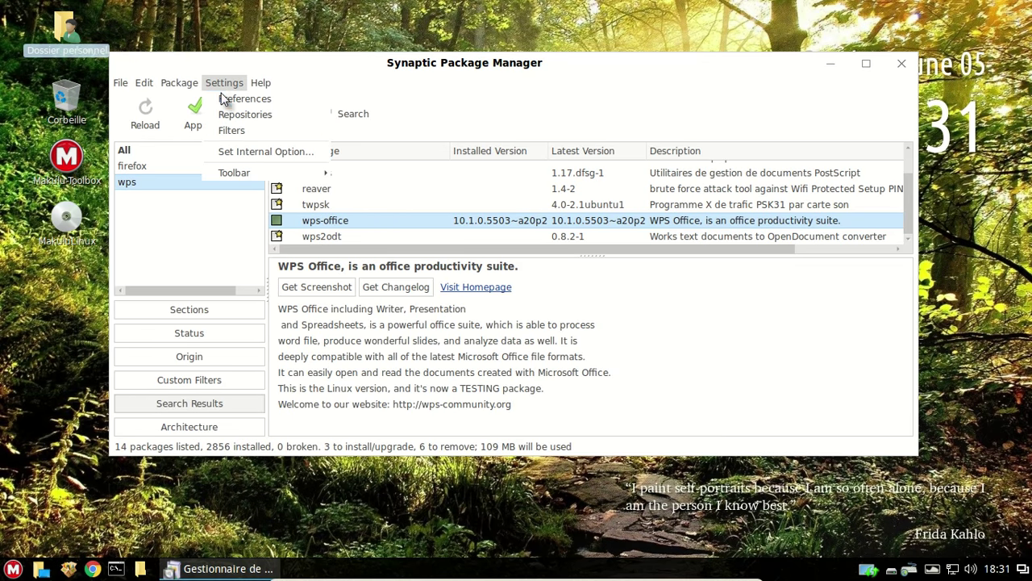
click(224, 99)
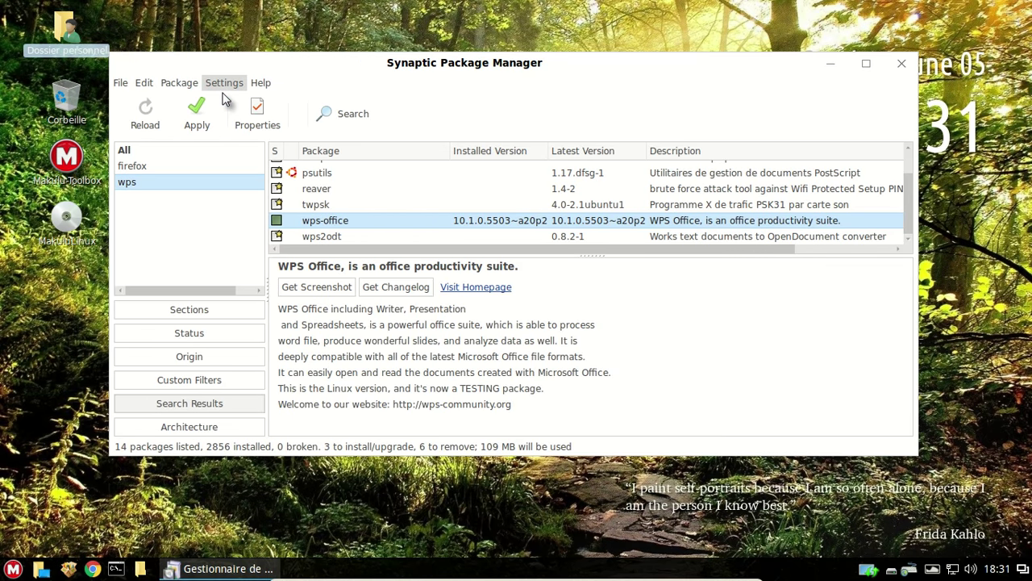
click(320, 152)
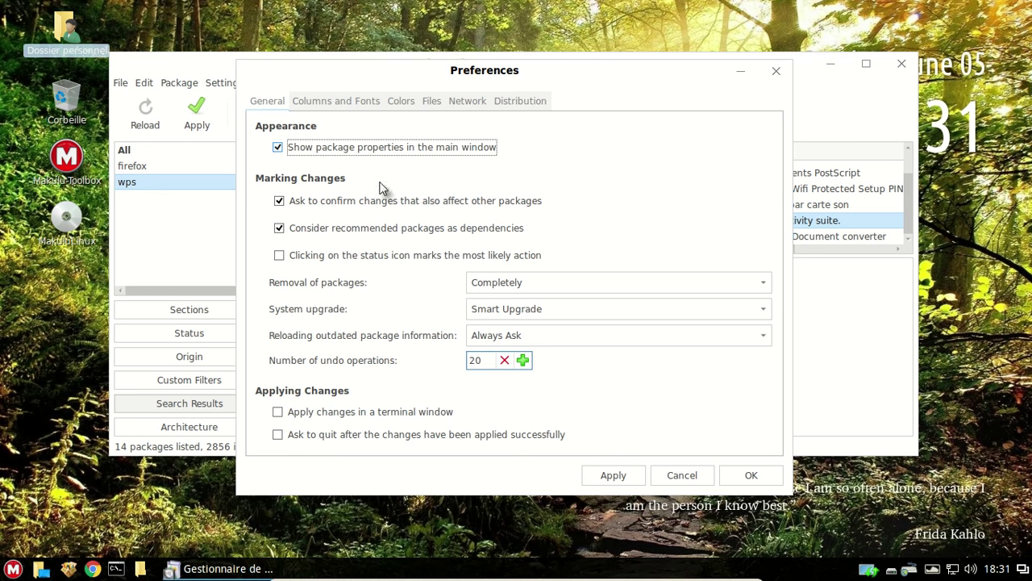
click(612, 483)
click(734, 480)
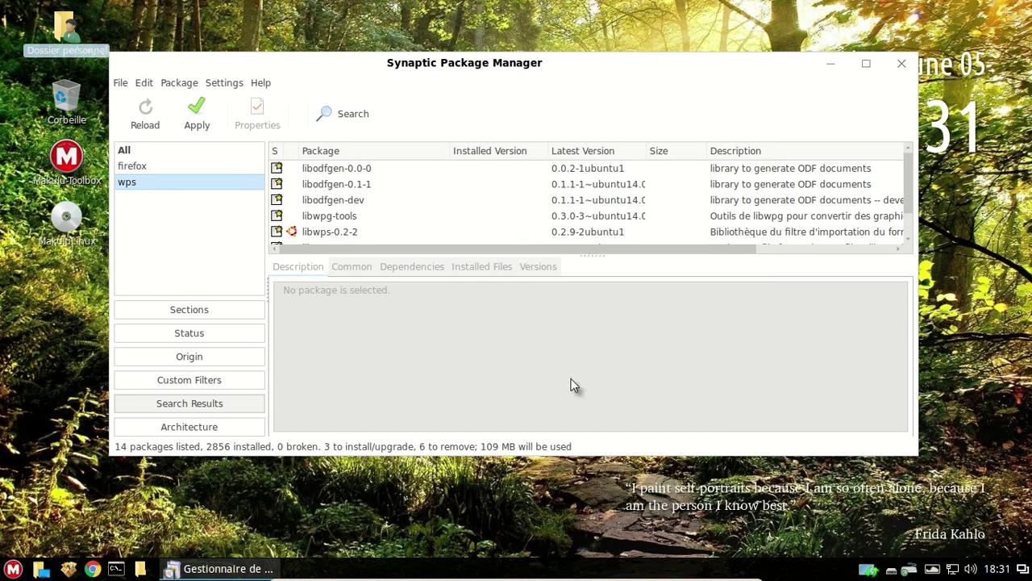
Check the available versions of the wps-office package and mark it for complete removal
scroll(449, 208, down, 1)
scroll(449, 210, down, 3)
click(375, 220)
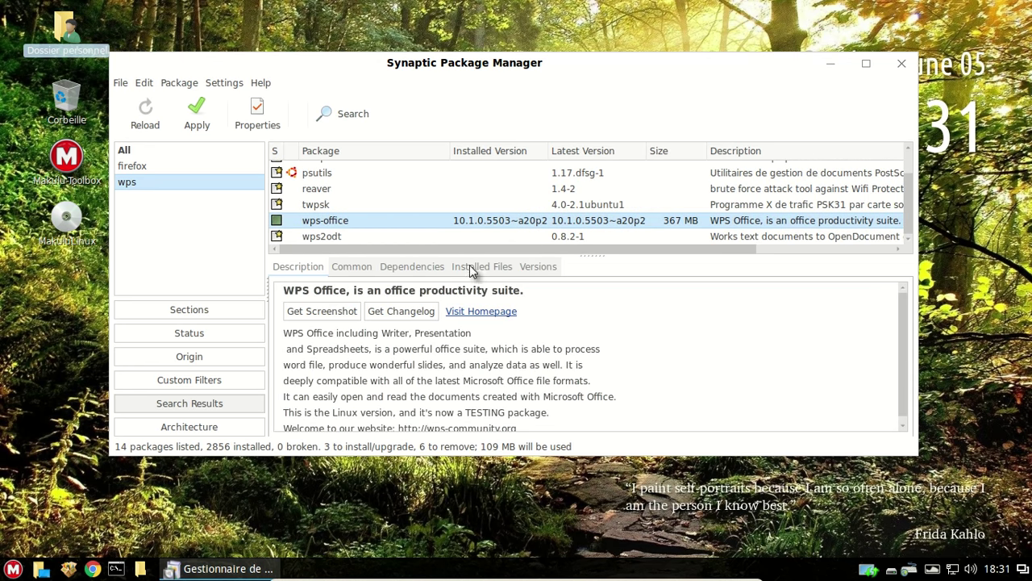
click(539, 269)
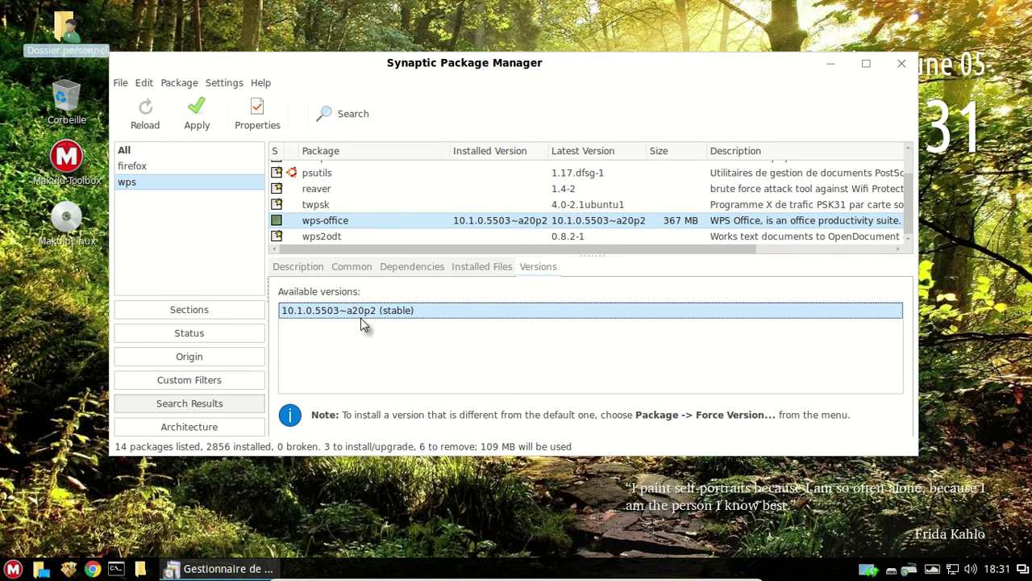
right_click(406, 222)
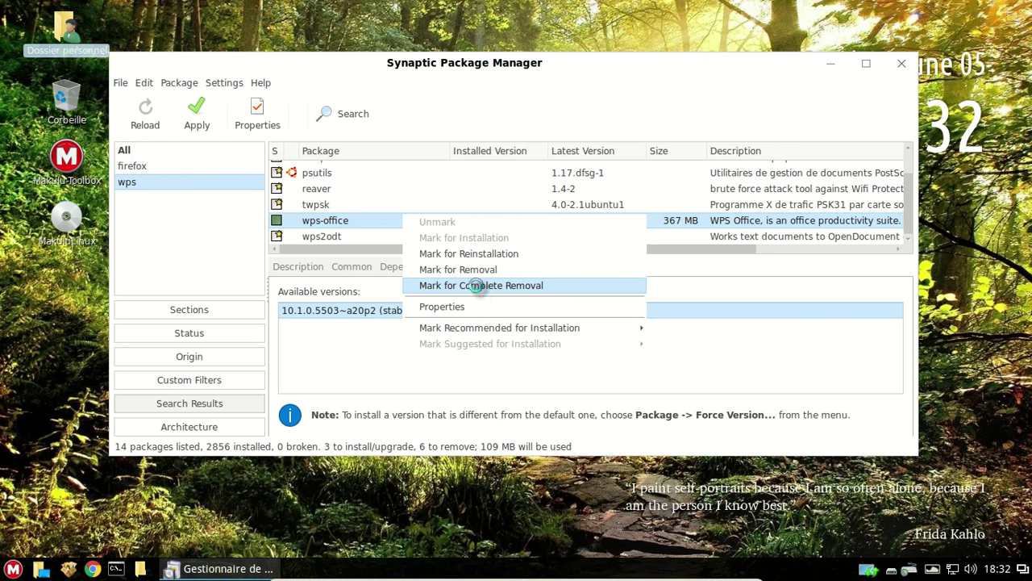
click(476, 285)
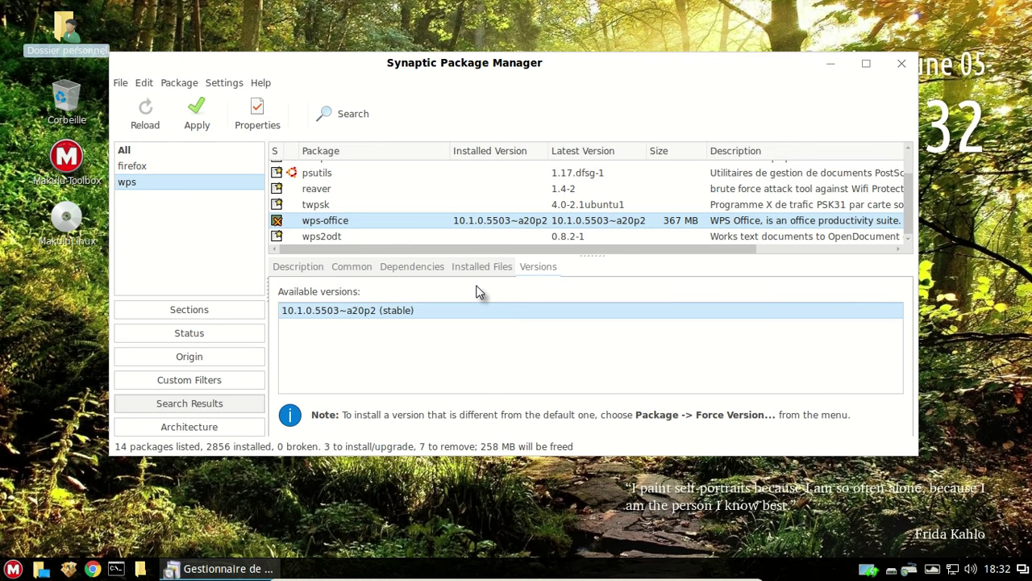
Apply the marked changes with Download package files only enabled, and show the individual files being downloaded
click(204, 119)
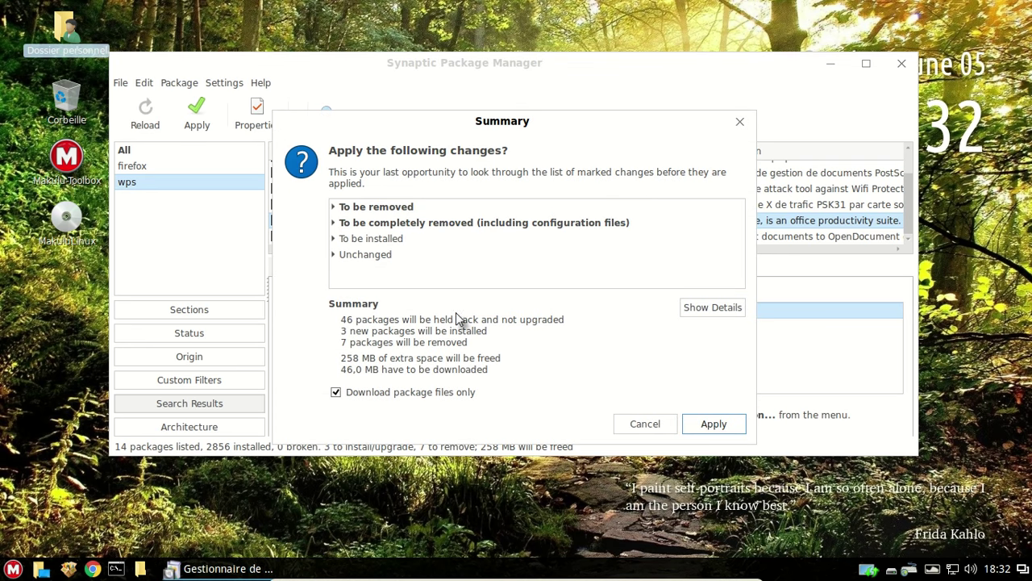
click(714, 425)
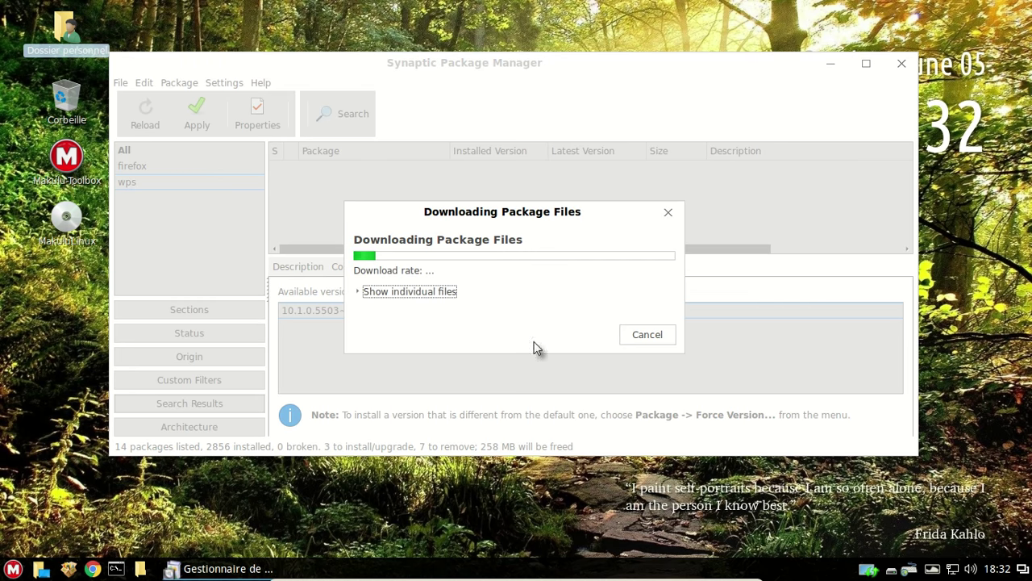
click(410, 291)
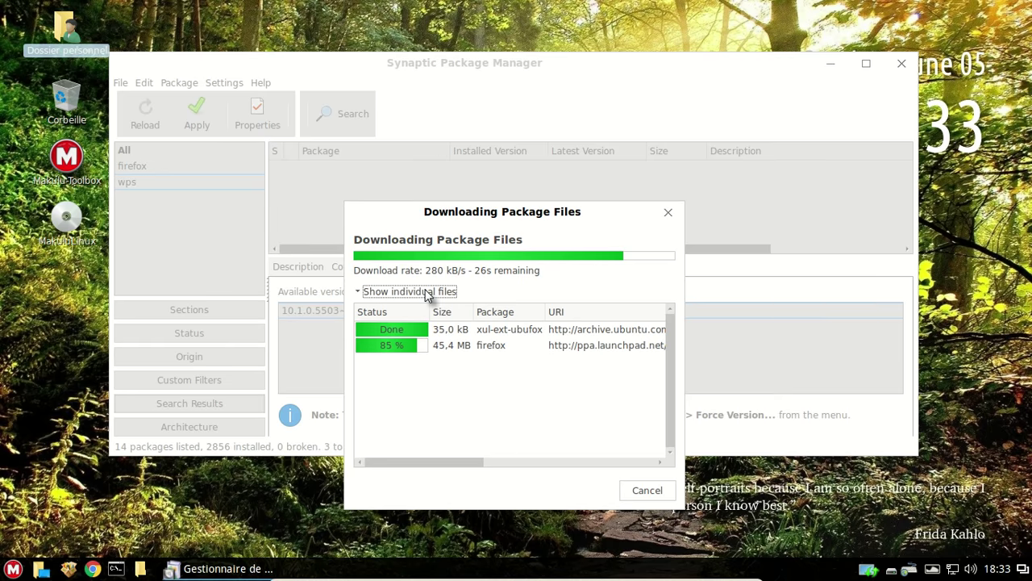
key(ctrl+f)
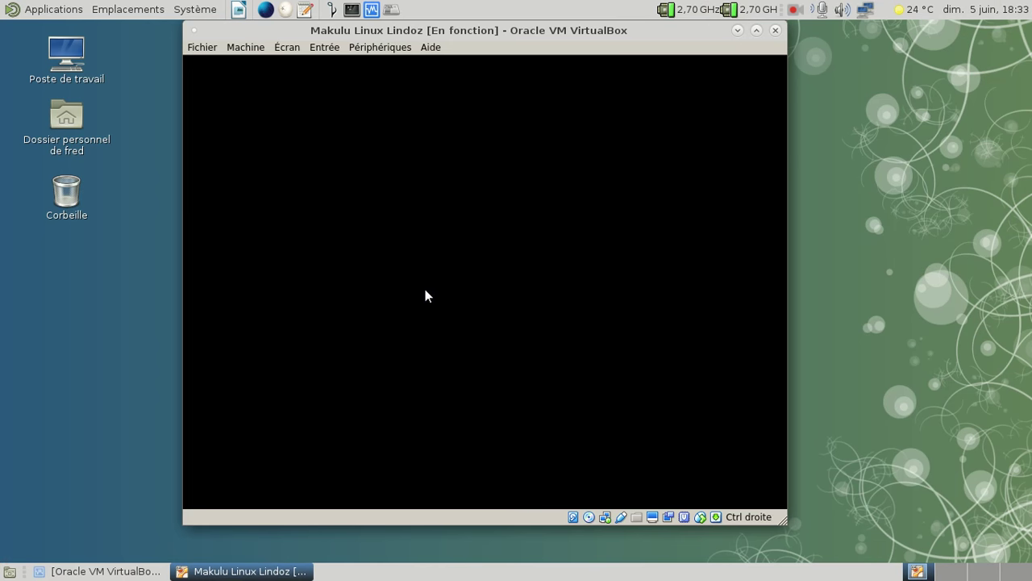
key(ctrl+f)
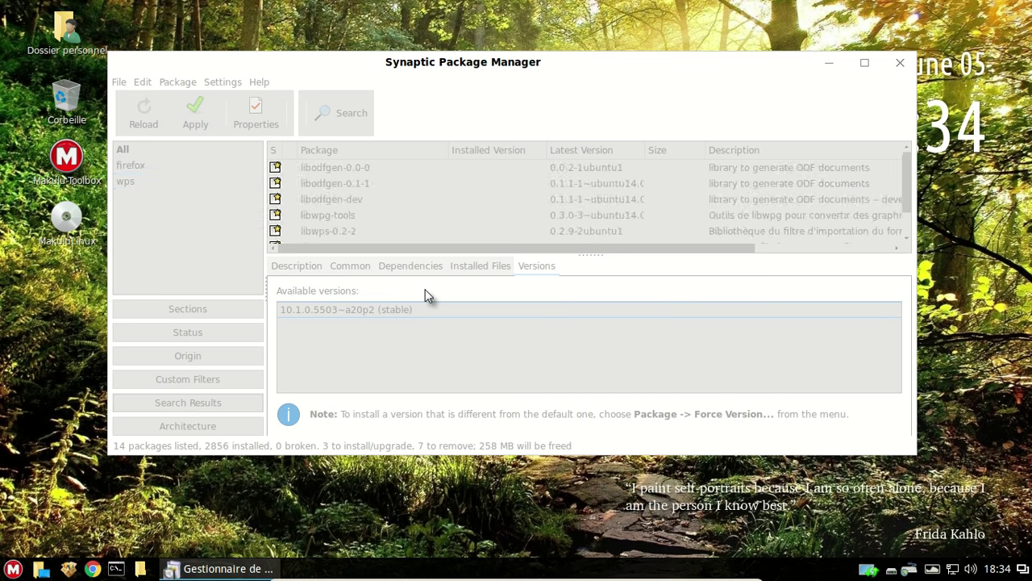
Search the package descriptions and names for libreoffice
click(347, 113)
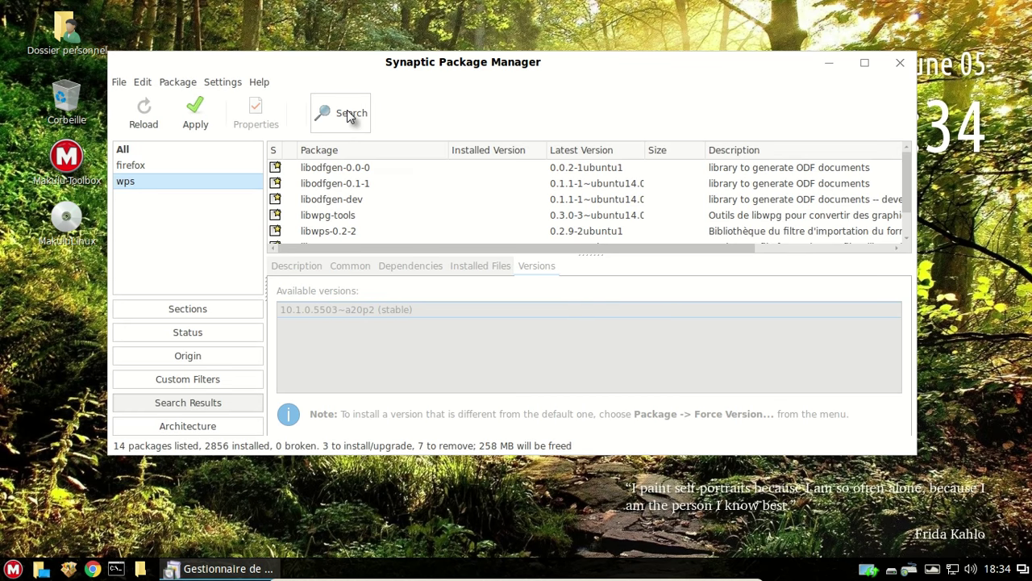
key(BackSpace)
text(libreoffice)
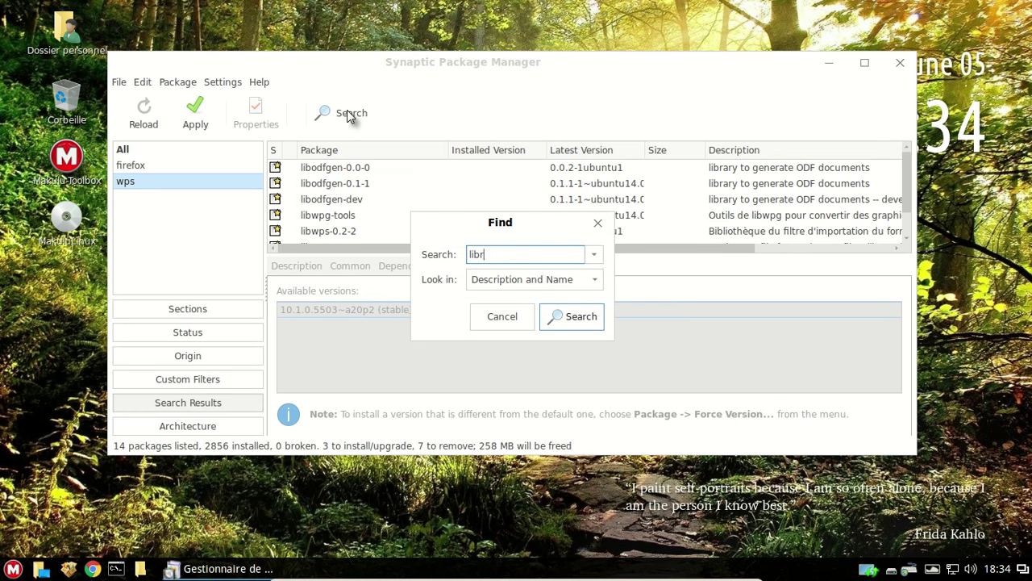
key(Return)
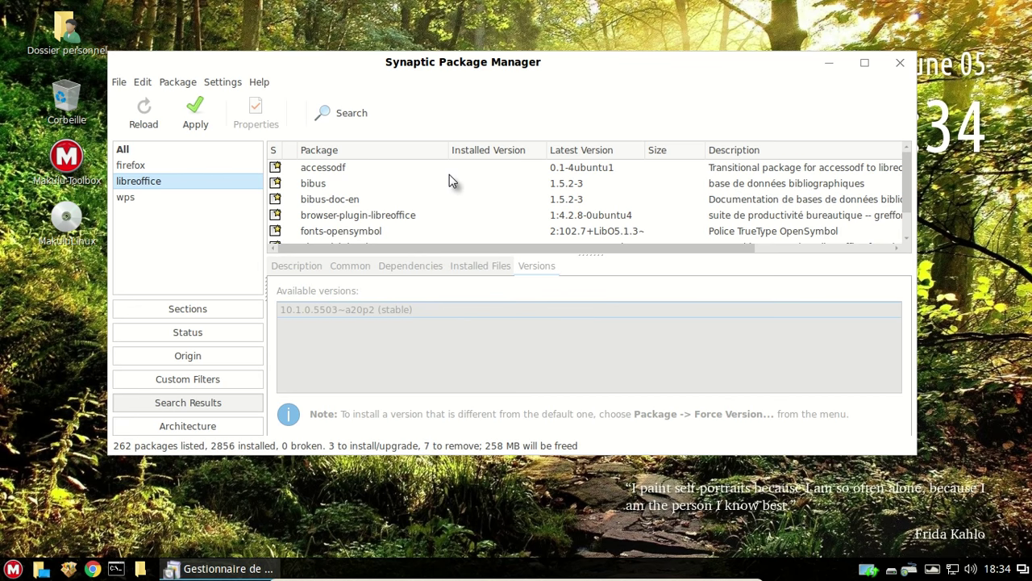
Mark libreoffice-help-fr for installation with its additional required packages and apply the changes with Download package files only enabled
scroll(449, 179, down, 5)
scroll(450, 178, down, 10)
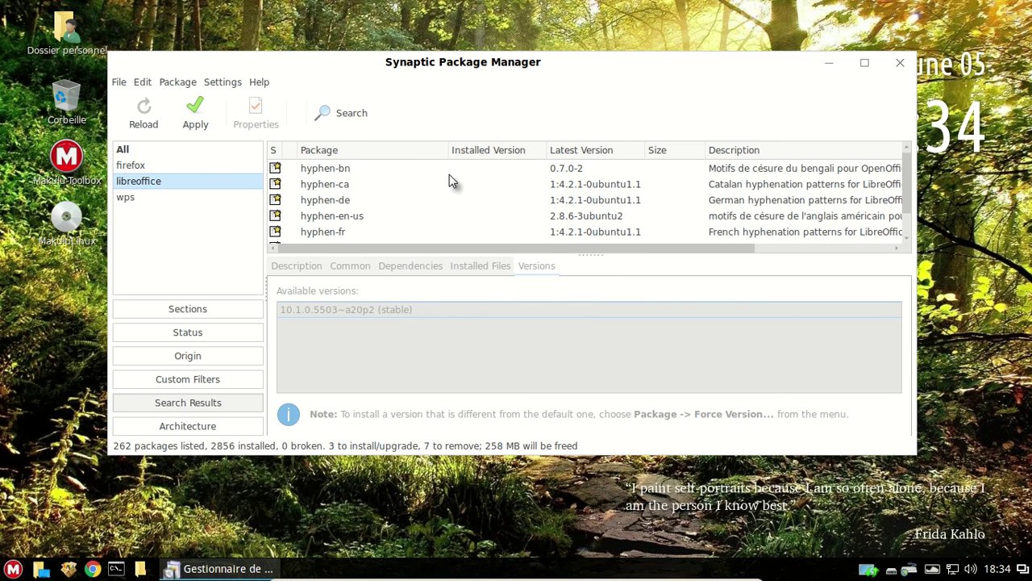
scroll(450, 181, down, 8)
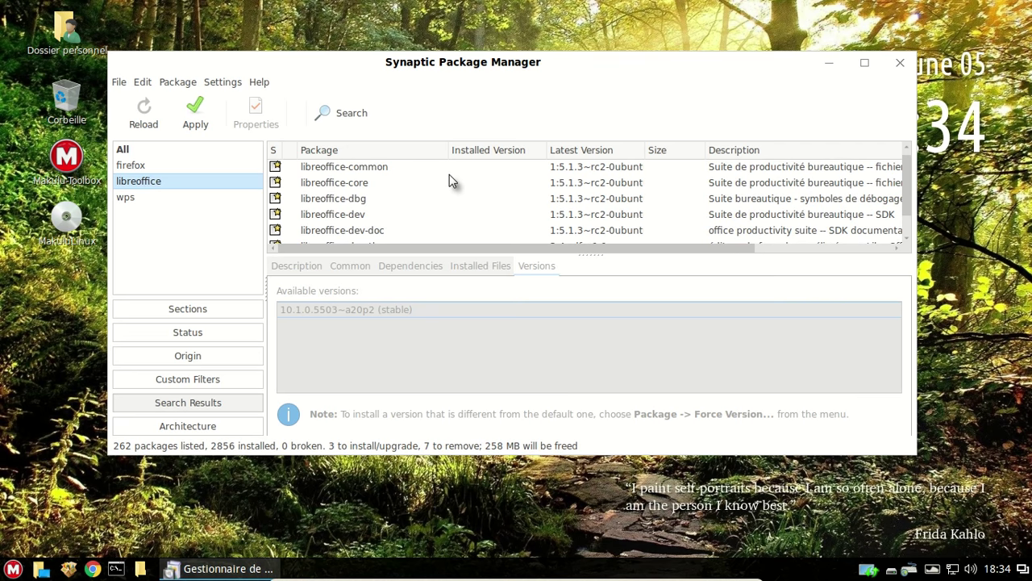
scroll(449, 181, up, 1)
scroll(449, 179, up, 1)
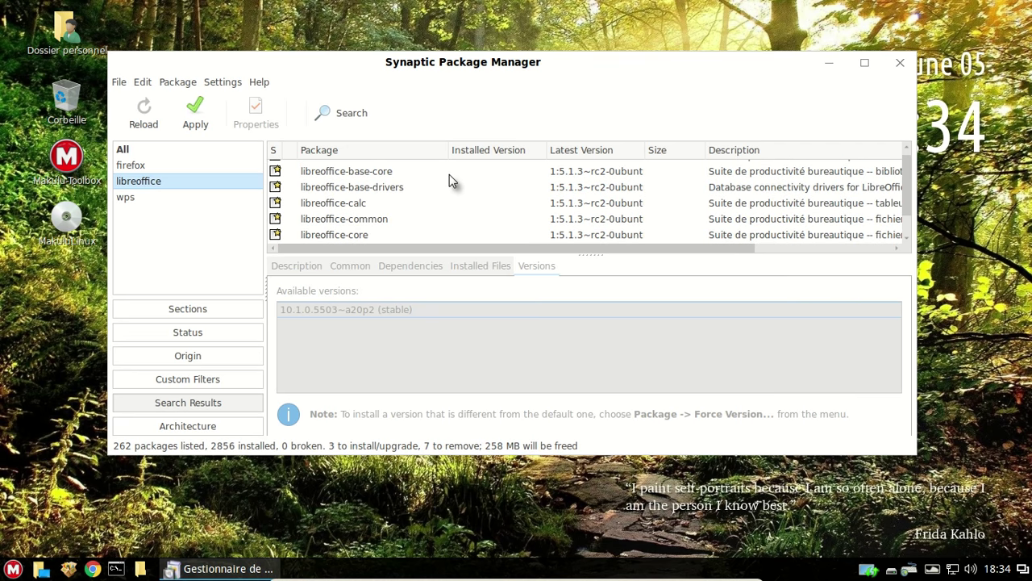
scroll(449, 175, up, 1)
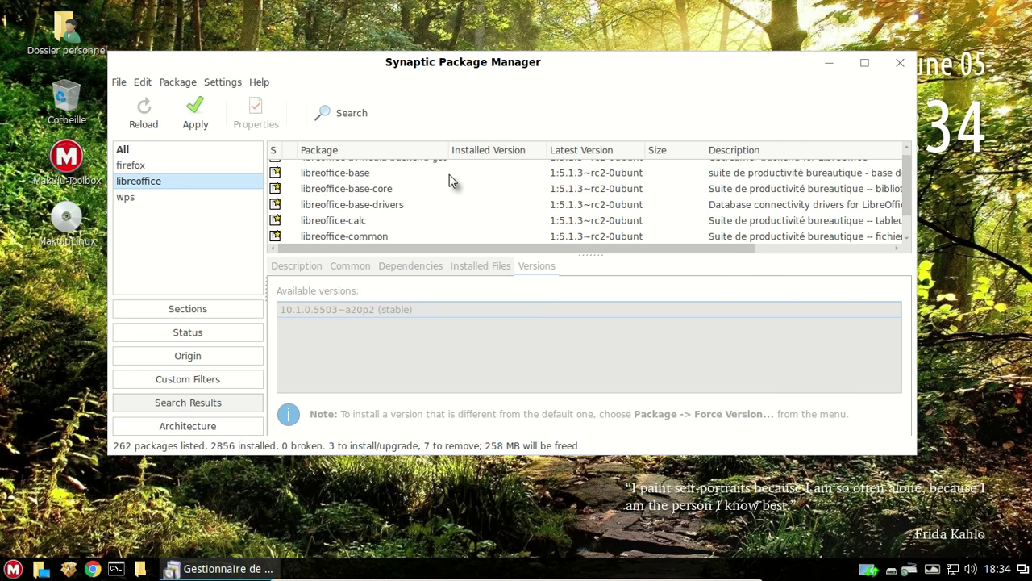
scroll(450, 176, down, 9)
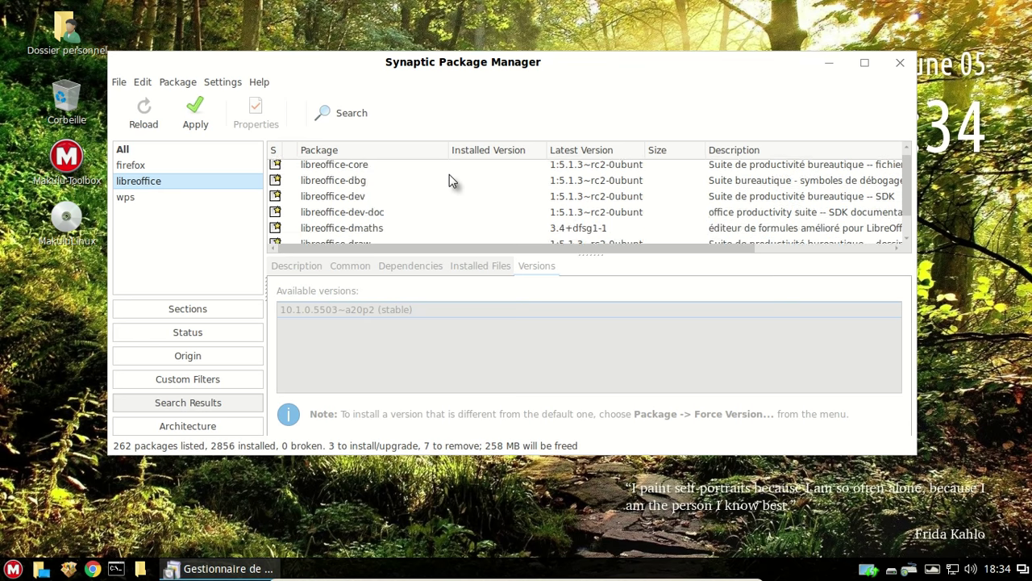
scroll(449, 174, down, 7)
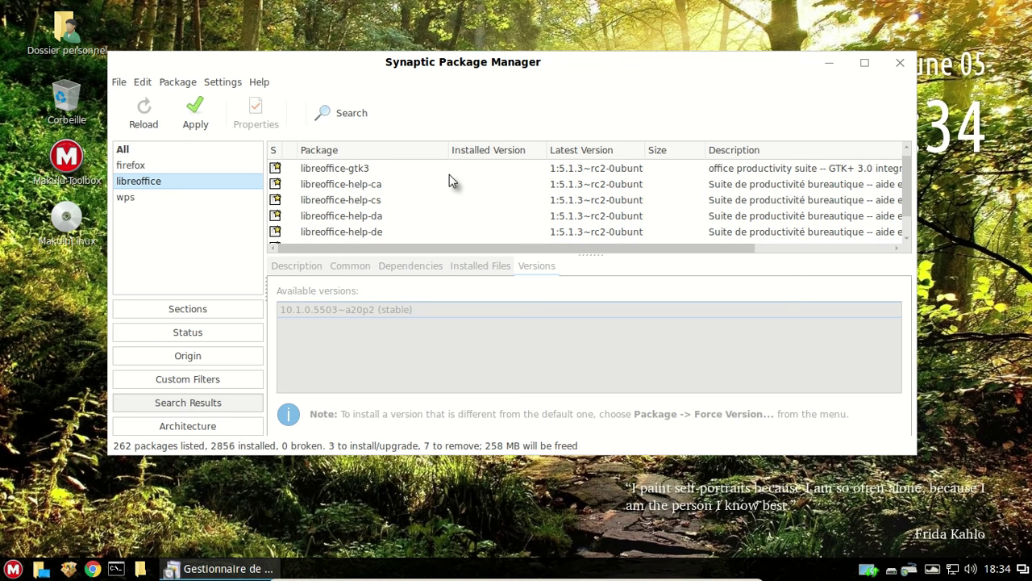
scroll(449, 174, down, 11)
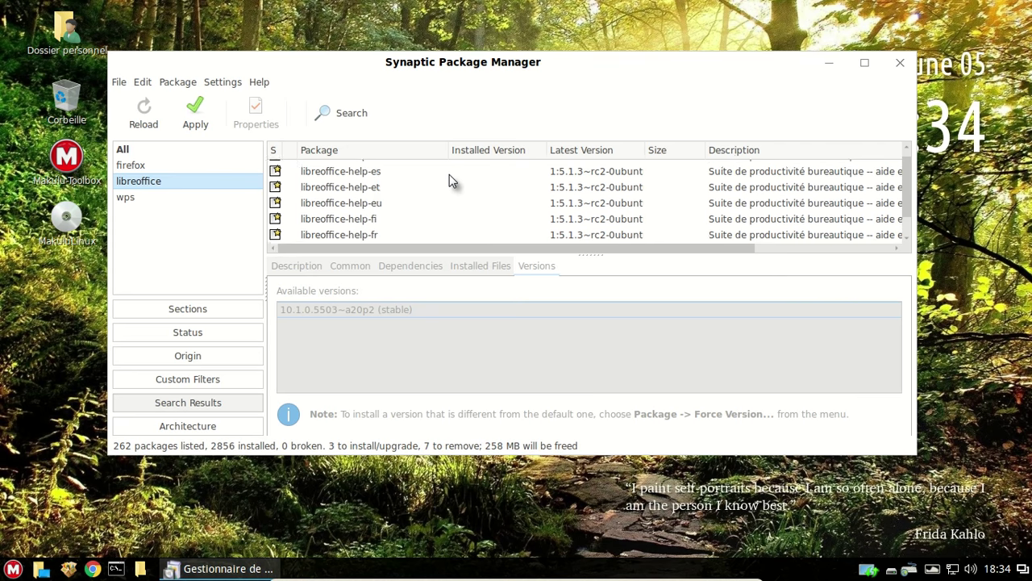
click(419, 200)
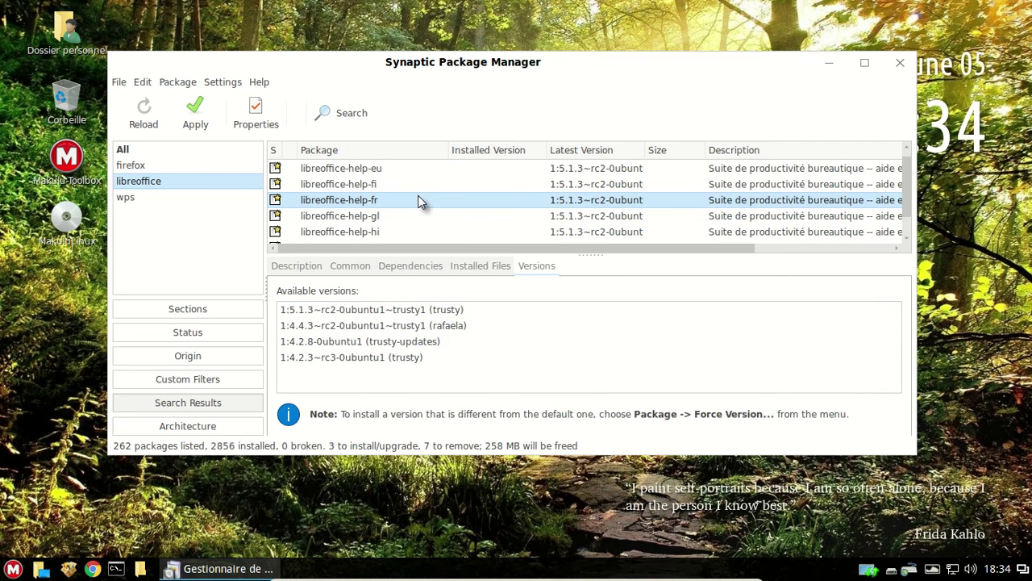
right_click(418, 199)
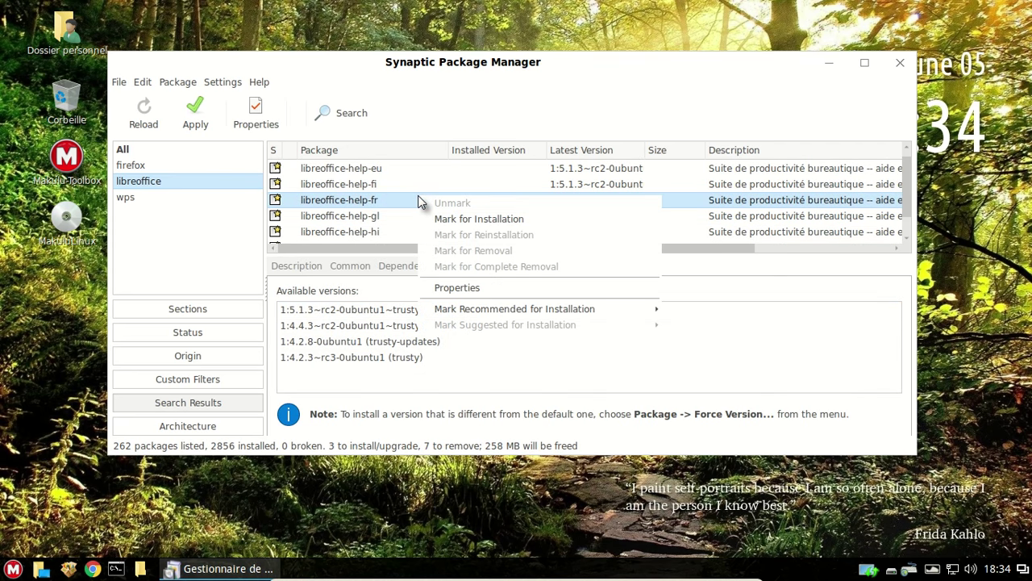
click(457, 216)
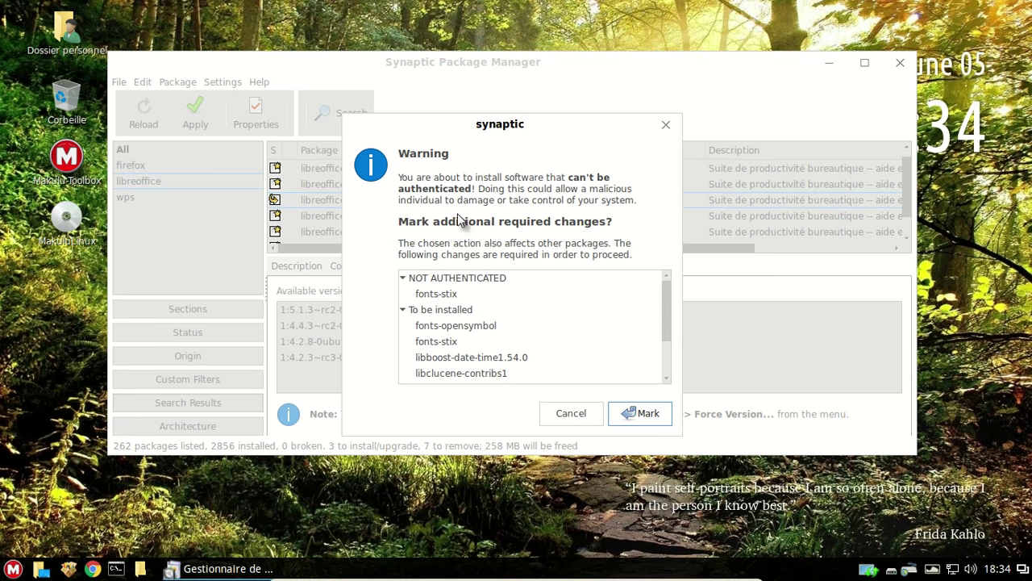
click(635, 415)
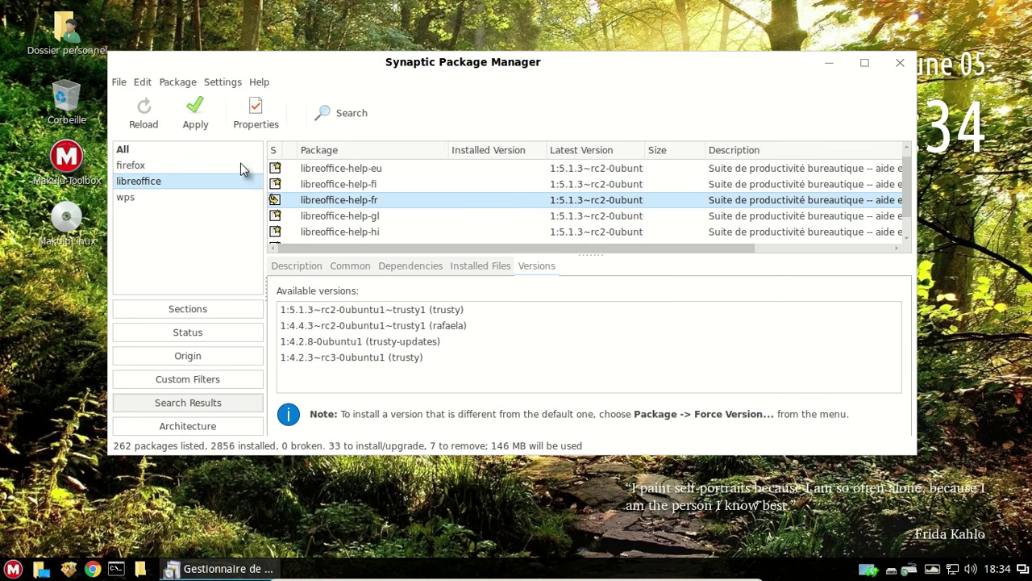
click(195, 119)
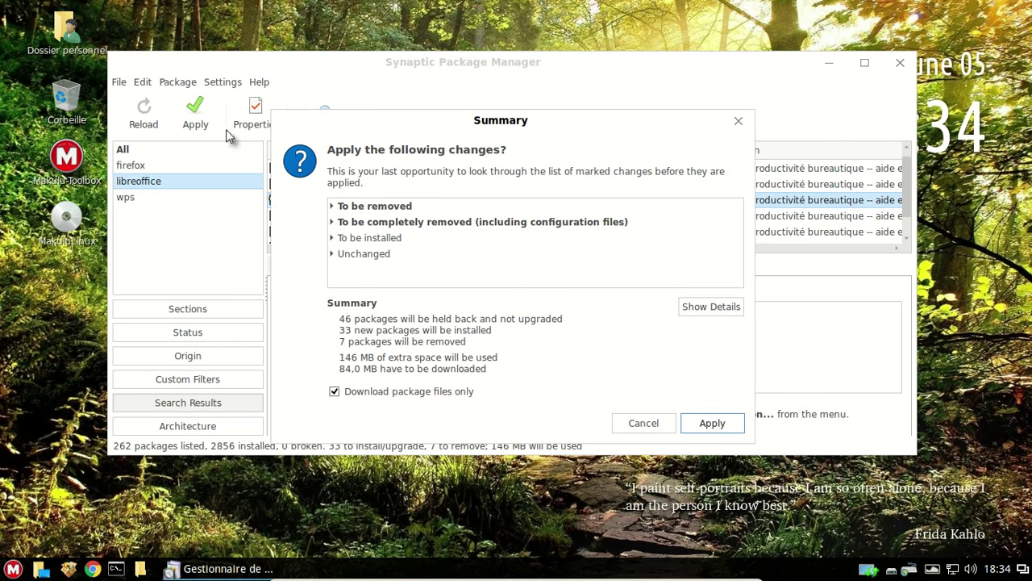
click(699, 421)
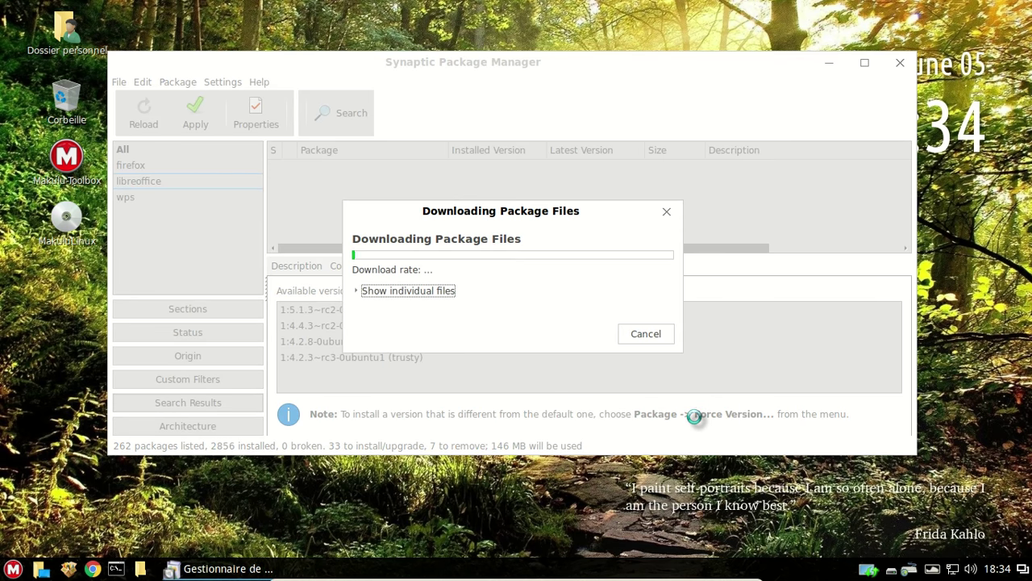
Browse the Internet category among all installed programs in the desktop's application menu
click(11, 570)
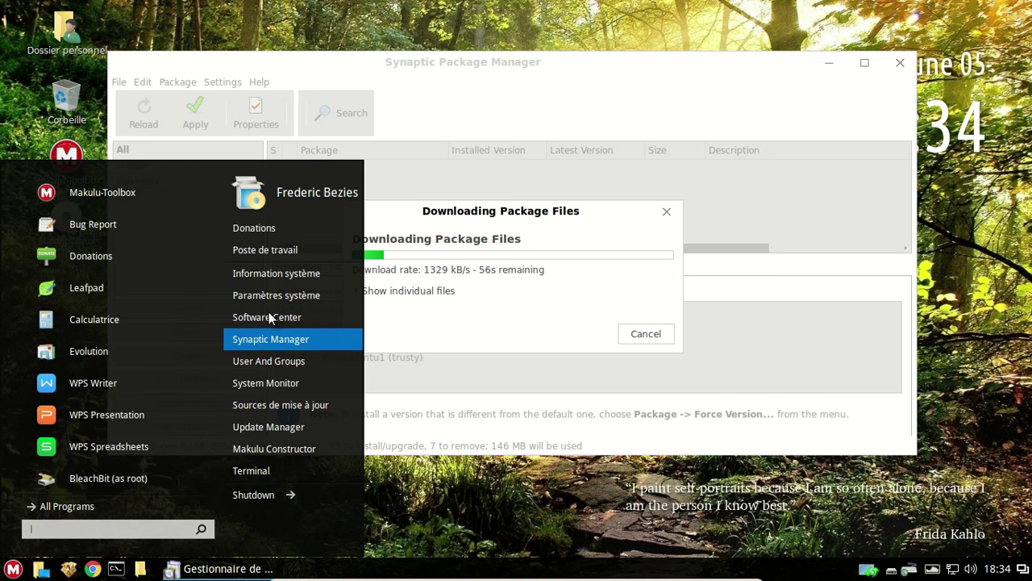
click(118, 503)
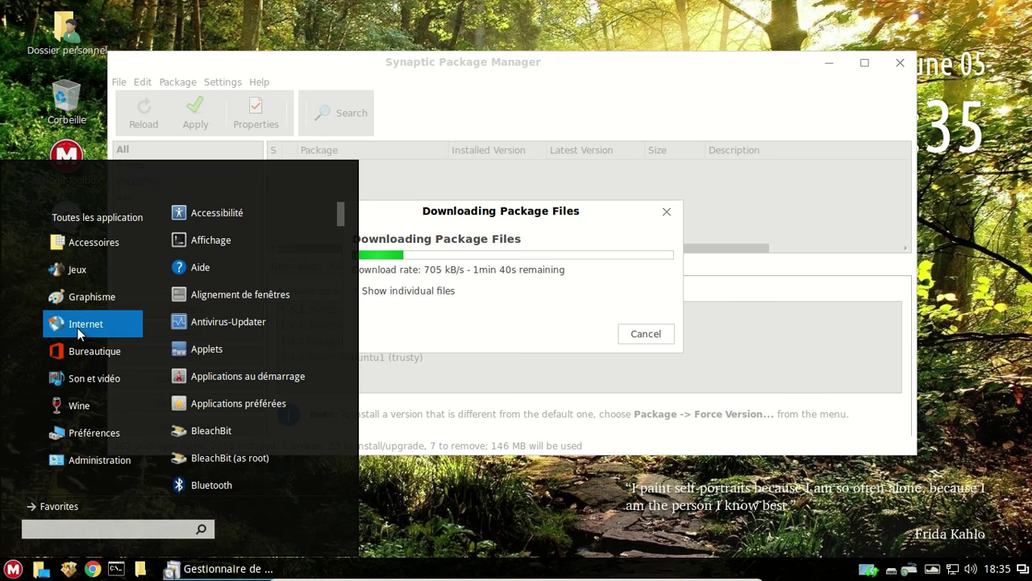
mouse_move(78, 327)
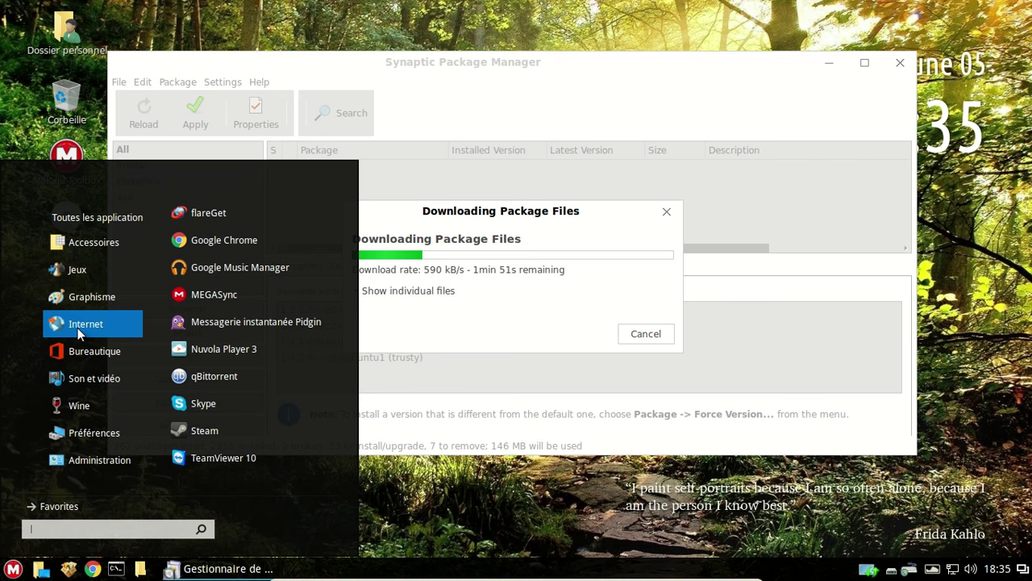
Search the installed programs for firefox, clear the search and close the application menu
text(fl)
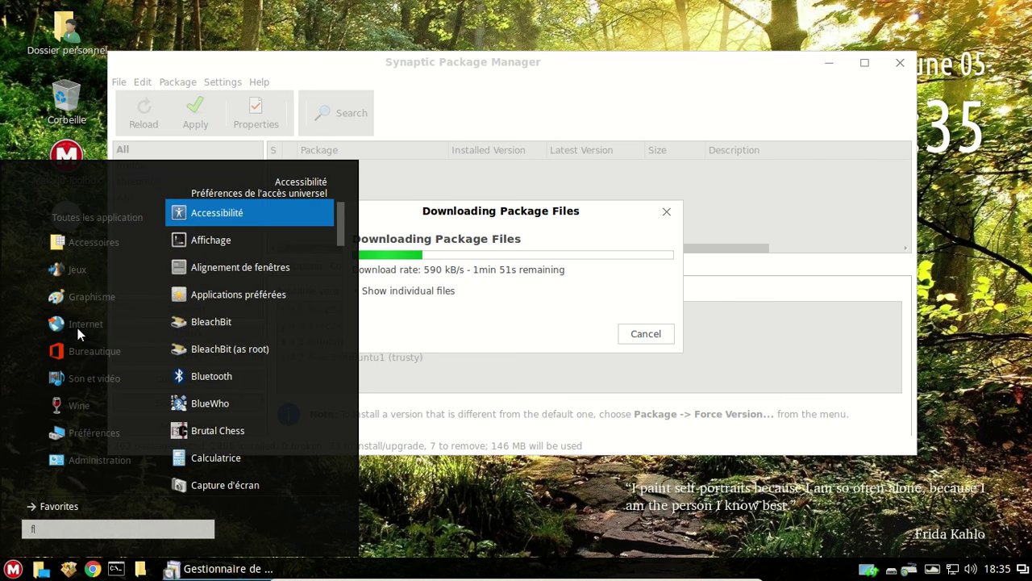
text(refox)
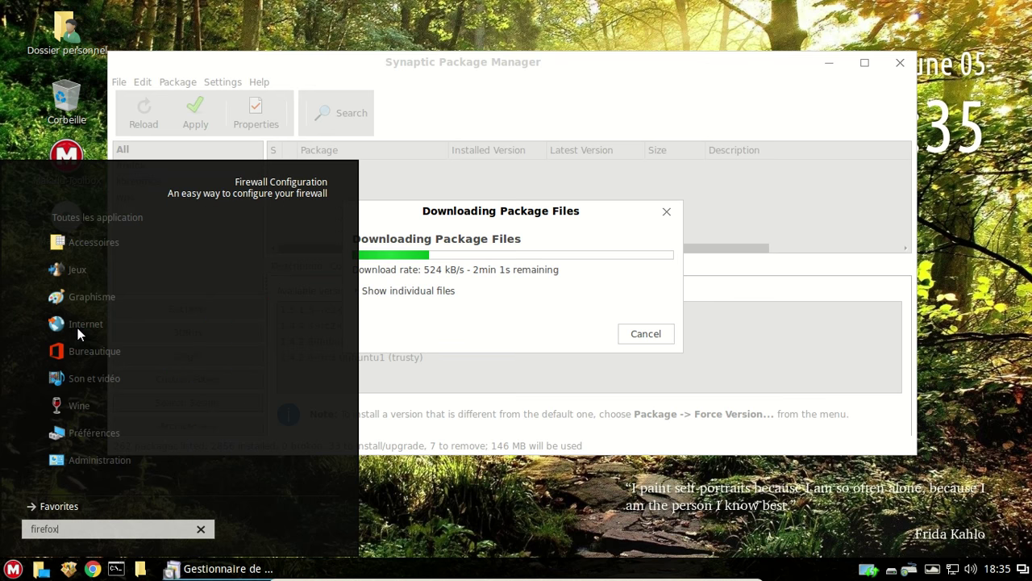
key(BackSpace)
key(BackSpace)
key(BackSpace)
key(BackSpace)
text(l)
key(BackSpace)
key(BackSpace)
key(BackSpace)
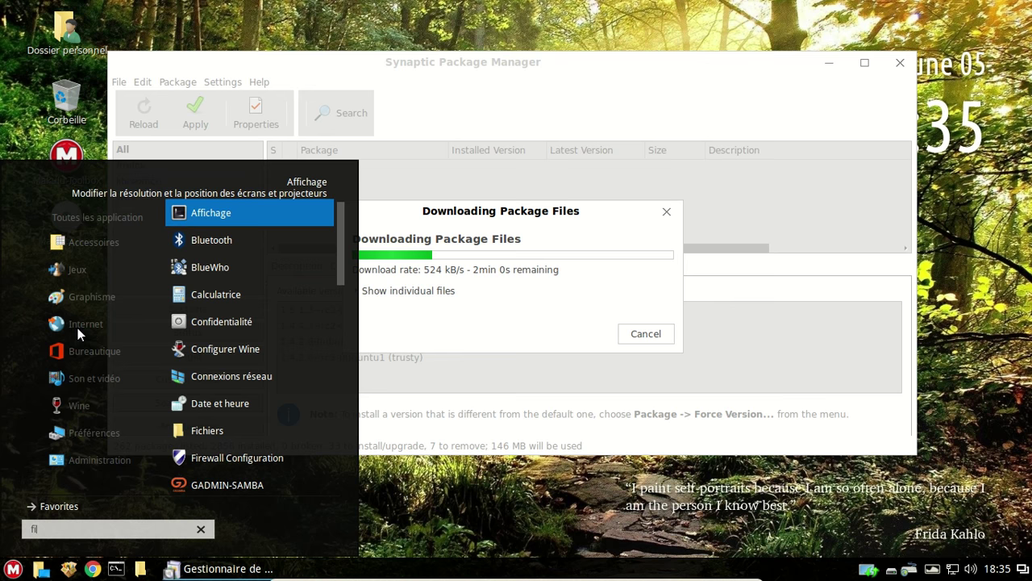
key(BackSpace)
key(Escape)
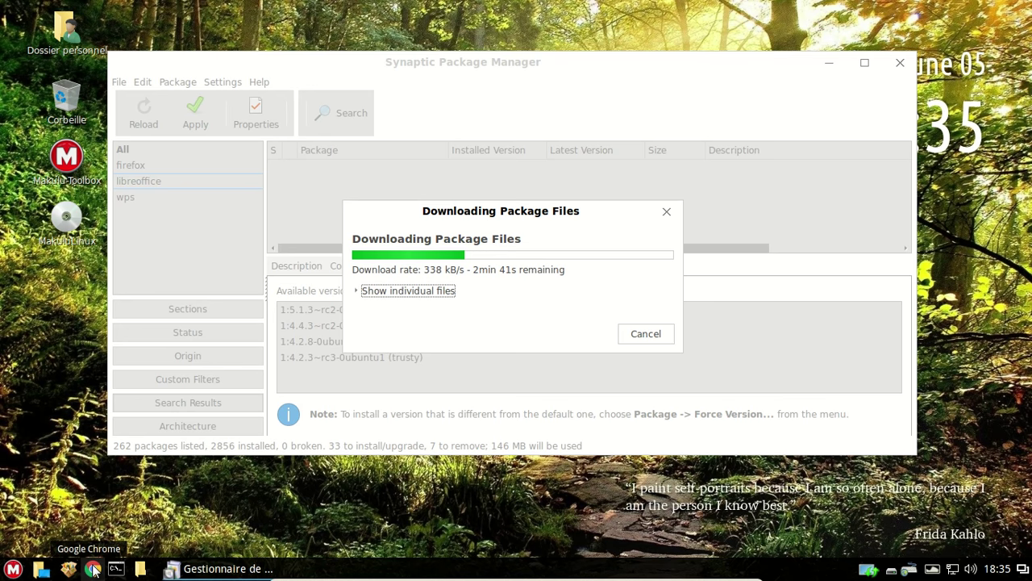
Launch Google Chrome, accept it as the default browser, and close its sign-in page
click(93, 569)
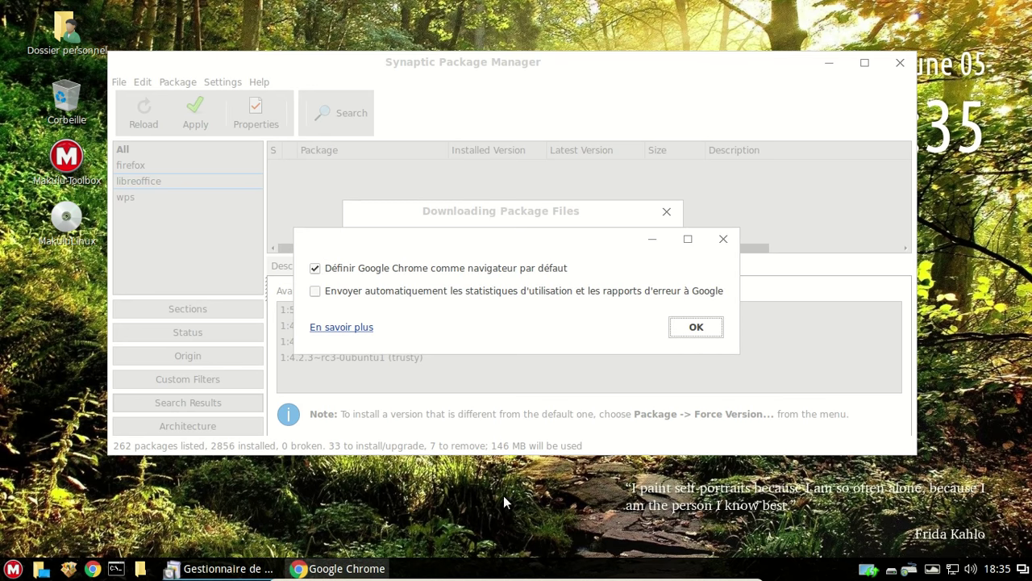
click(693, 326)
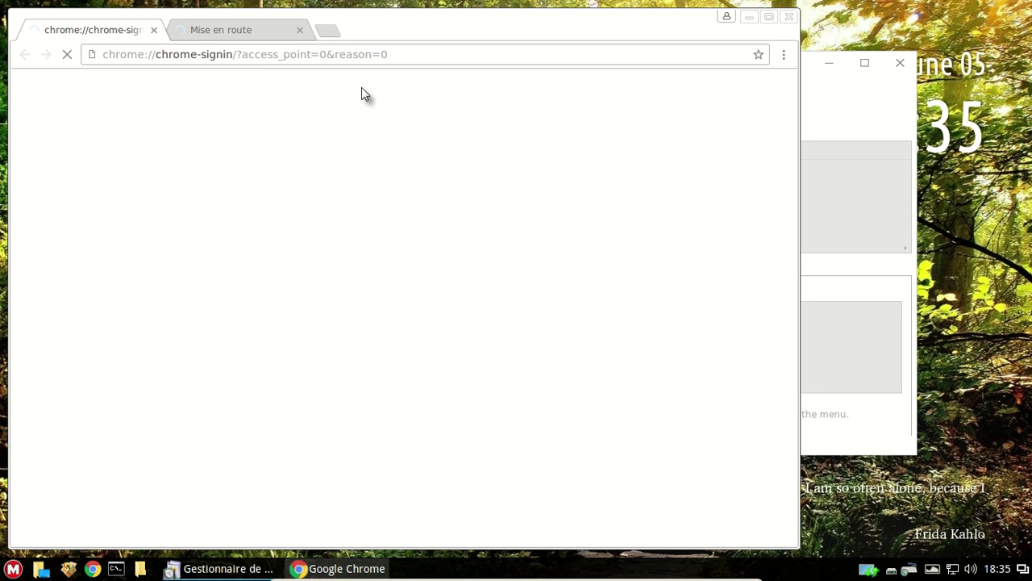
click(154, 31)
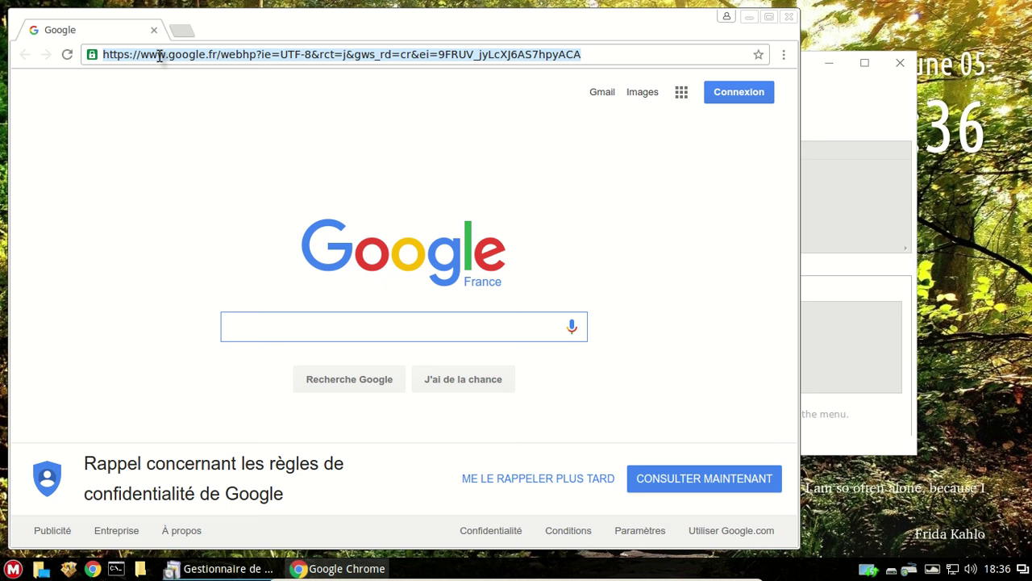
Open linuxmint.com in the browser and look through the news on its main page
text(linux)
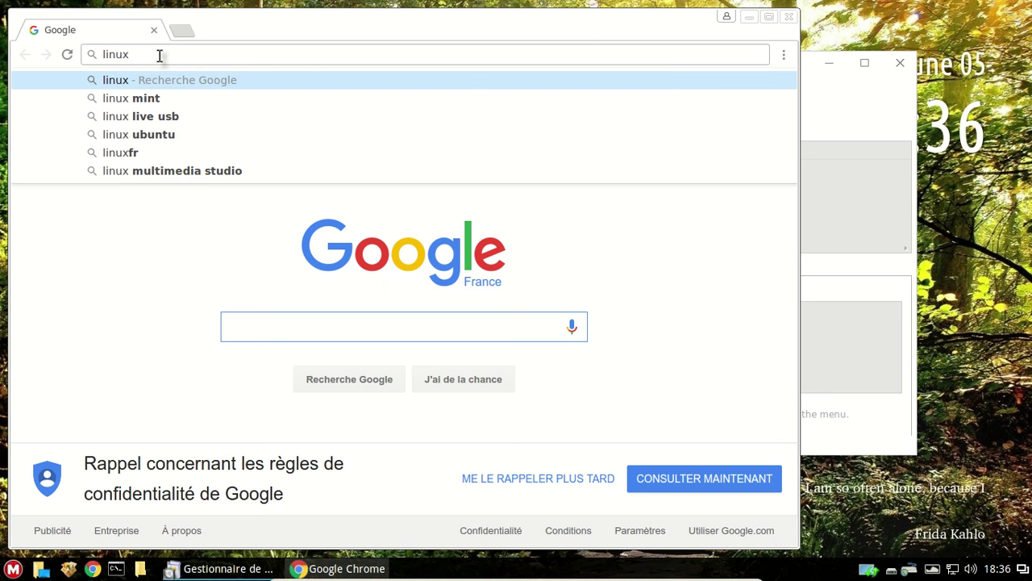
text(mint)
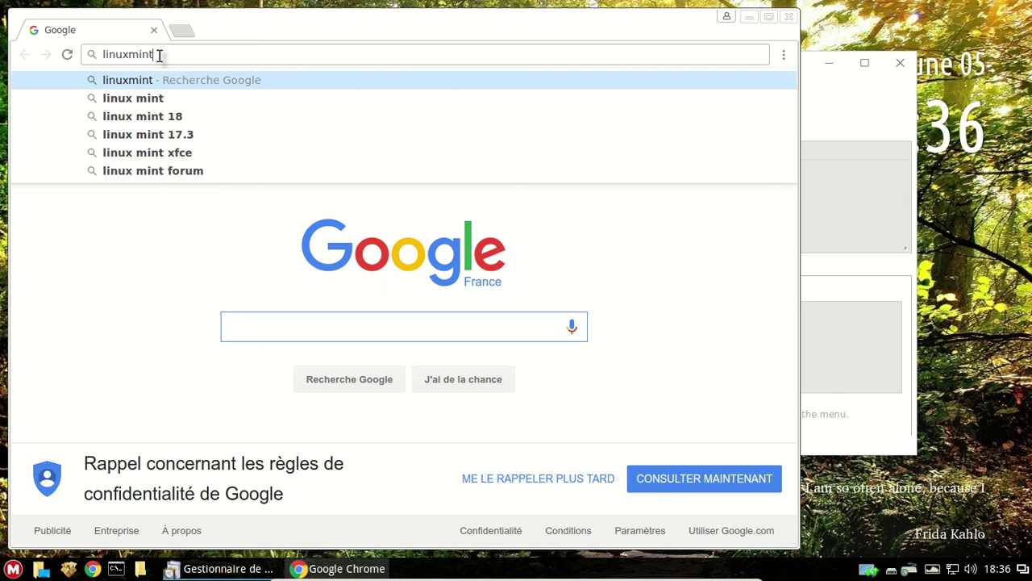
text(.com)
key(Return)
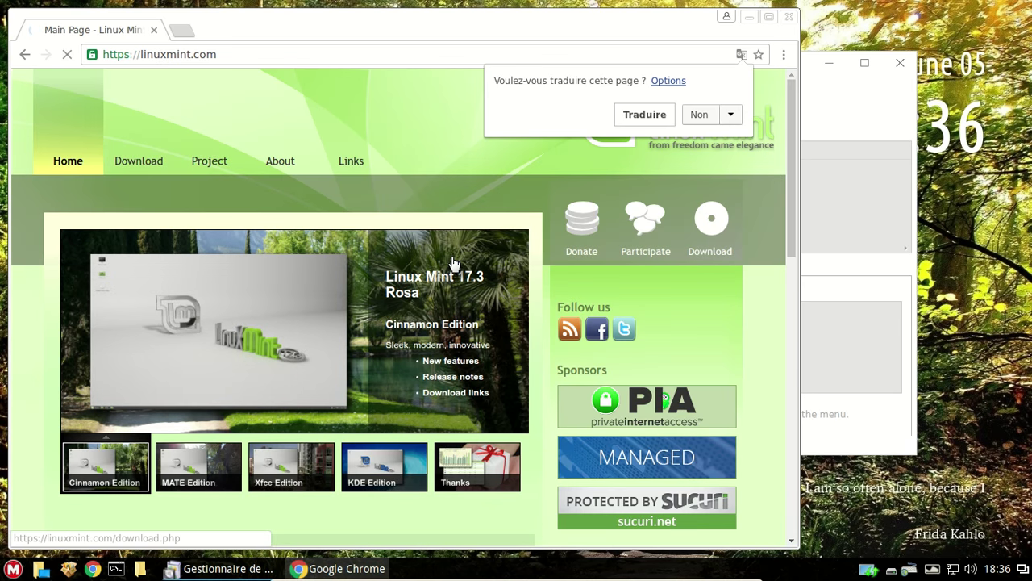
scroll(454, 264, down, 3)
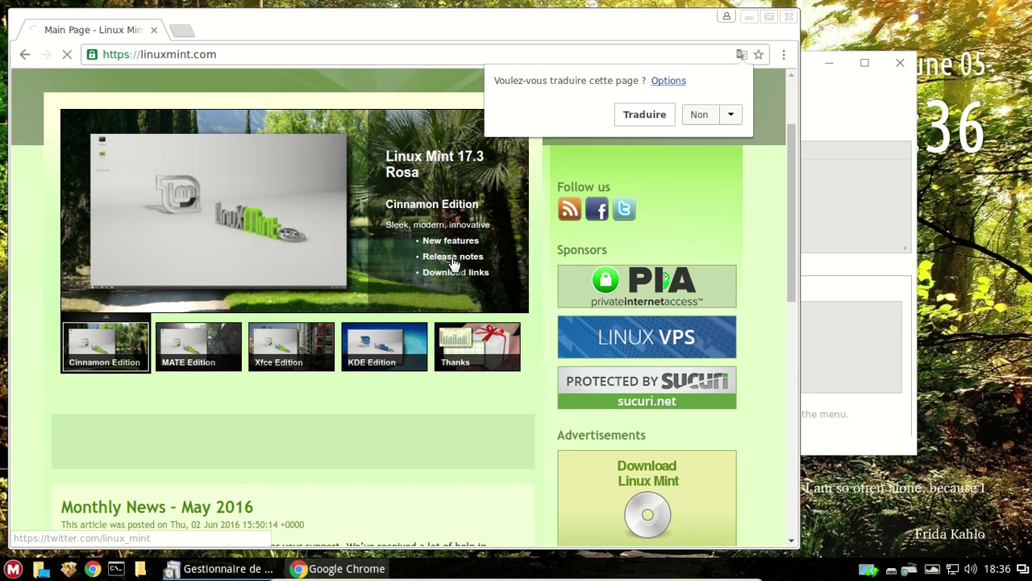
scroll(454, 264, down, 7)
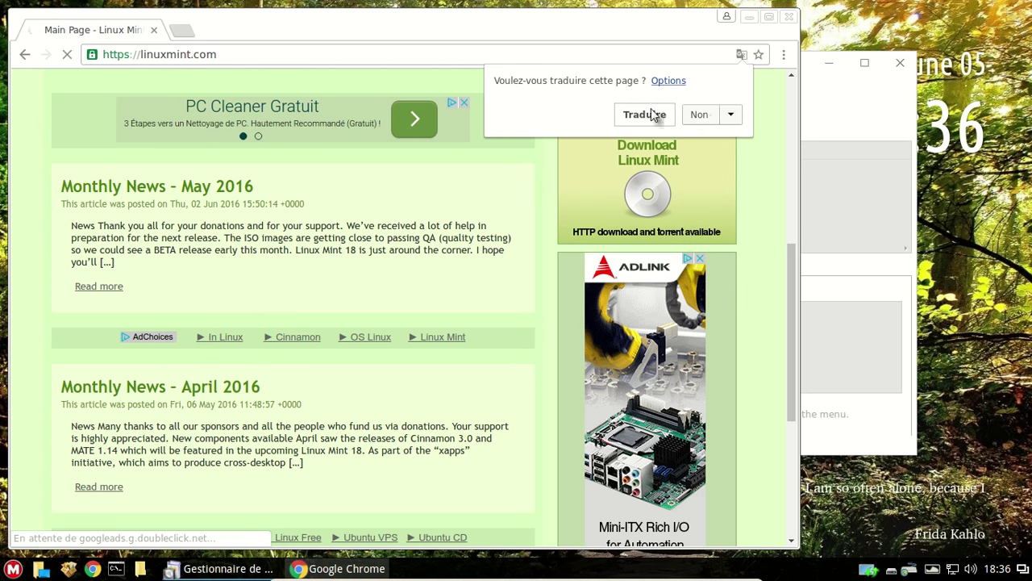
Search Google for the suggested query 17.2 linux mint and close the browser
click(256, 57)
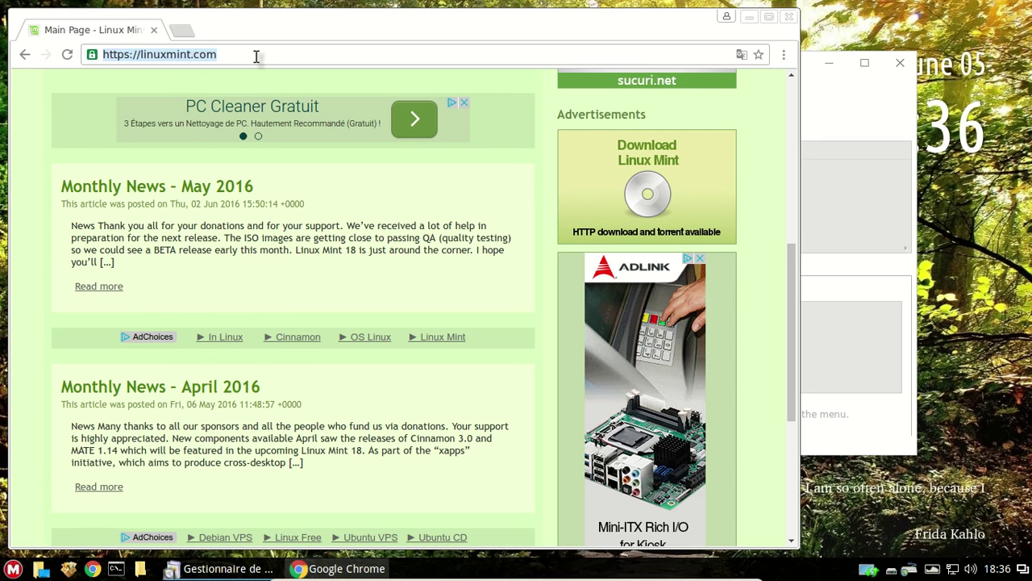
text(linyu)
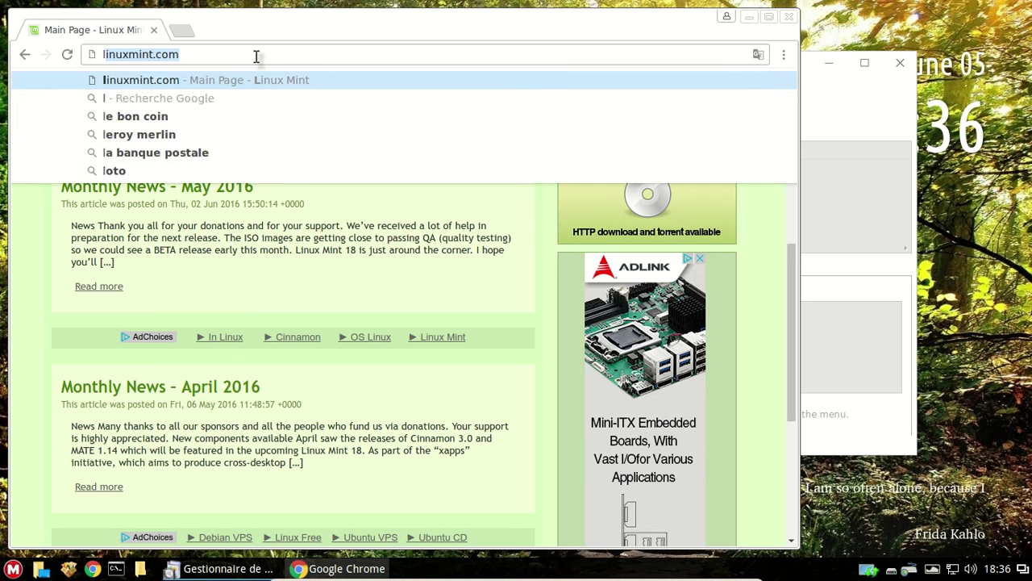
key(BackSpace)
key(BackSpace)
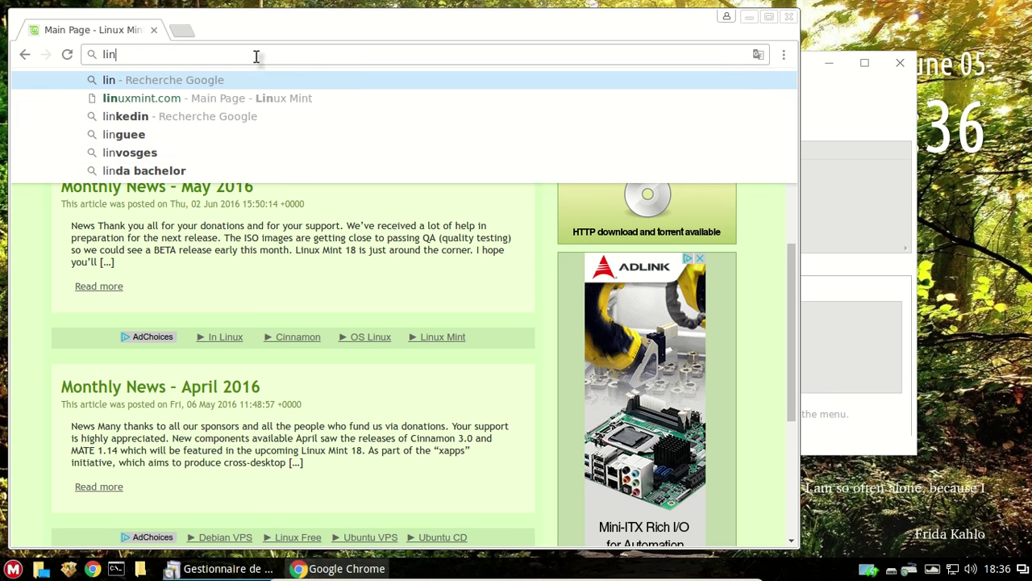
text(ux 17.2)
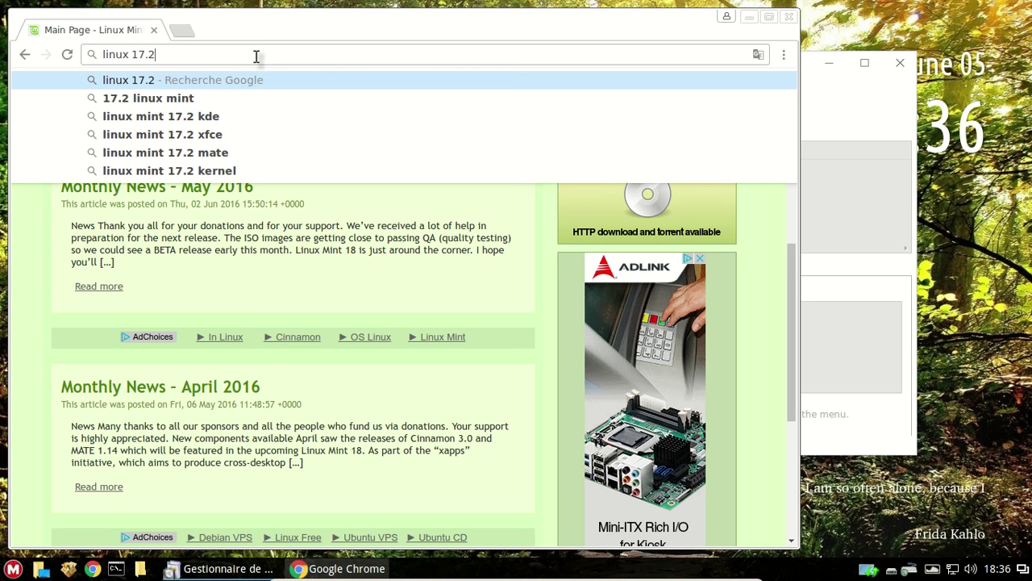
key(Down)
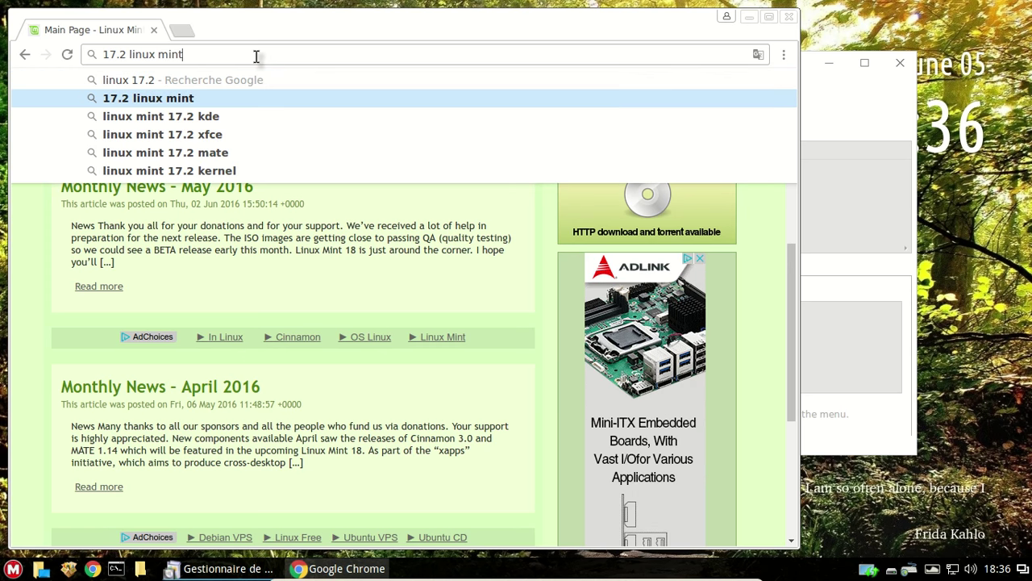
key(Down)
key(Up)
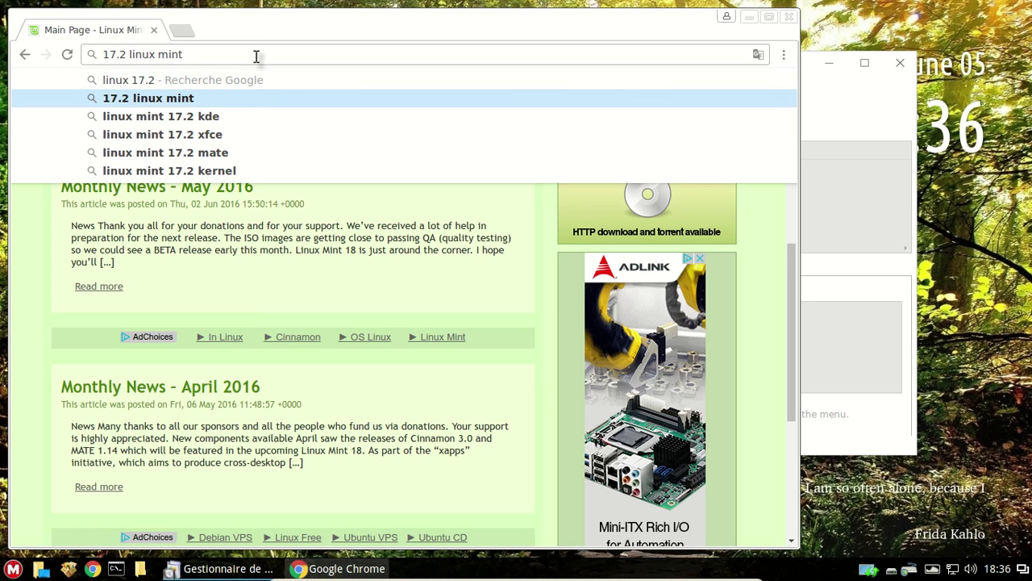
key(Return)
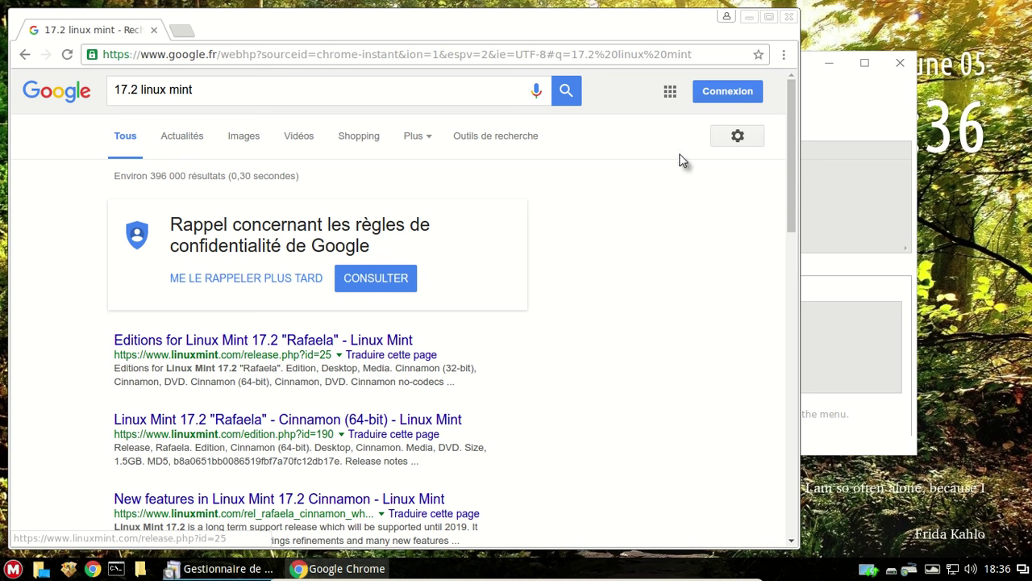
click(789, 17)
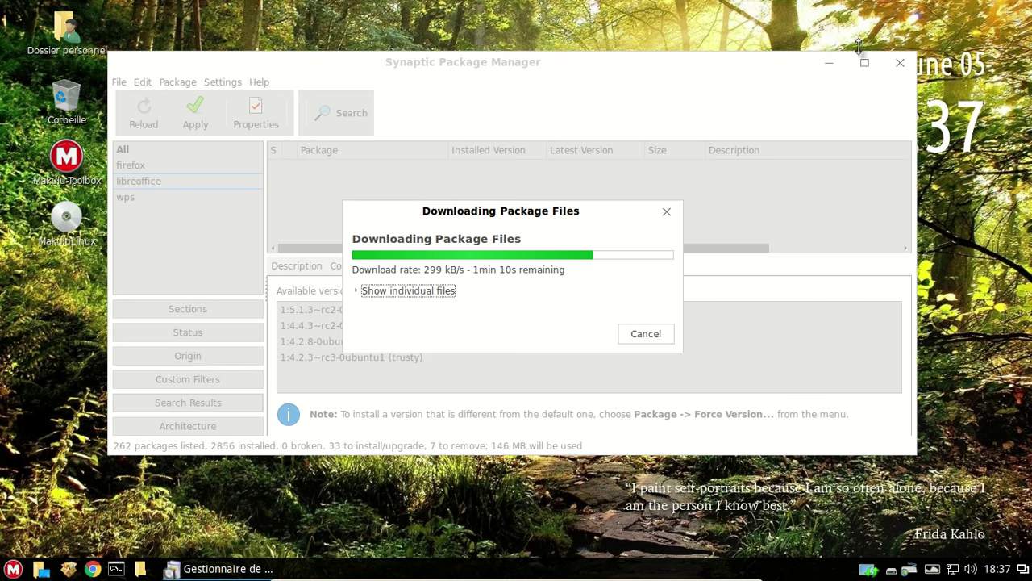
Show the individual files of the running package download
click(432, 295)
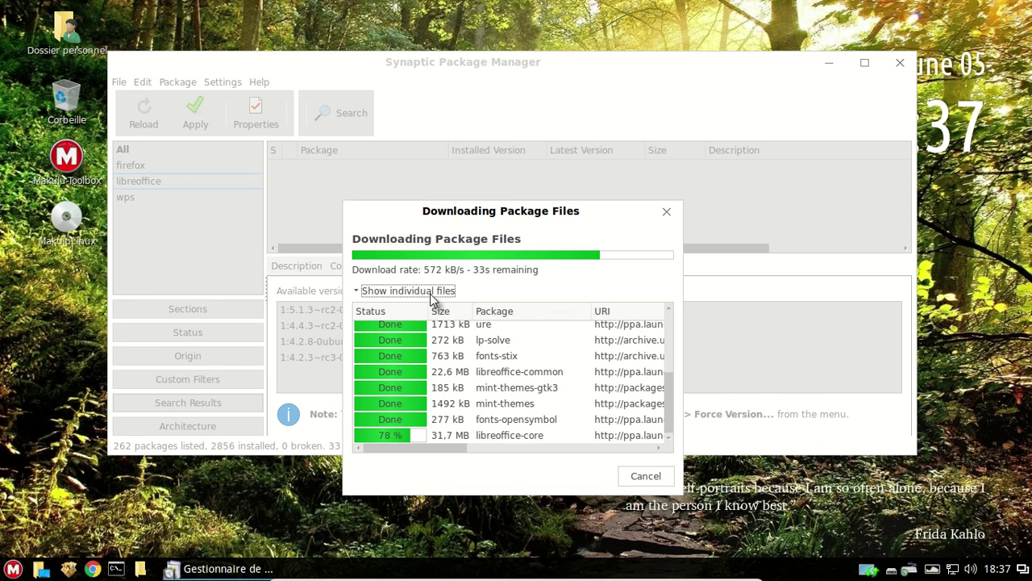
Try to start Firefox from a terminal with the command firefox &, and close the terminal
click(117, 570)
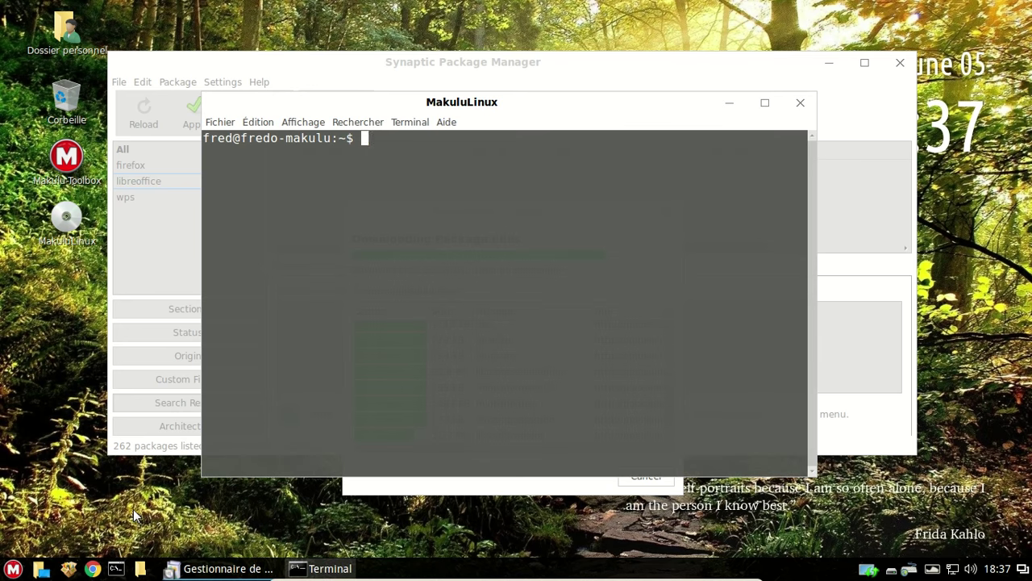
text(firefox &)
key(Return)
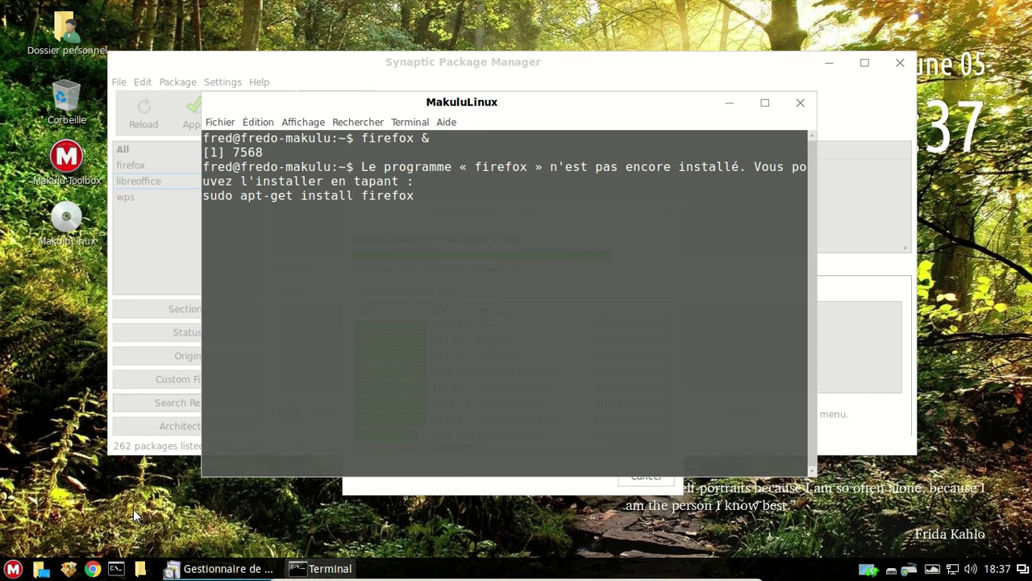
key(Return)
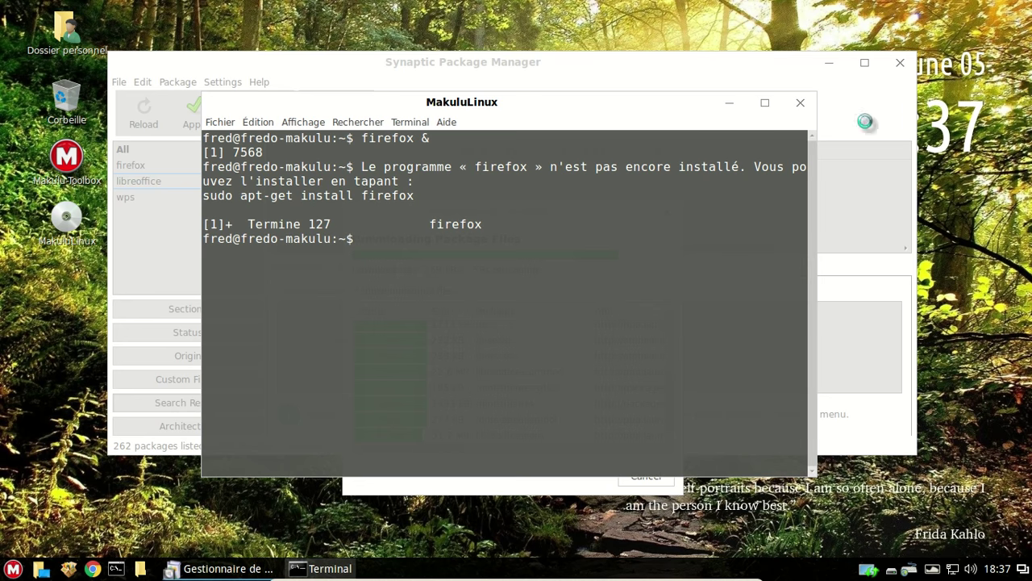
click(800, 102)
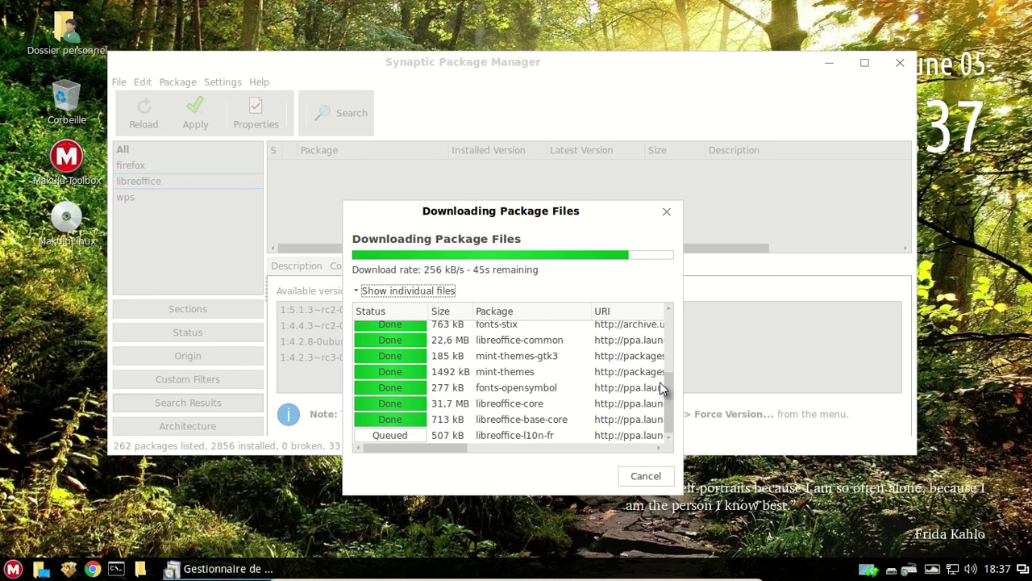
Look through the individual package files in the download progress list
click(670, 313)
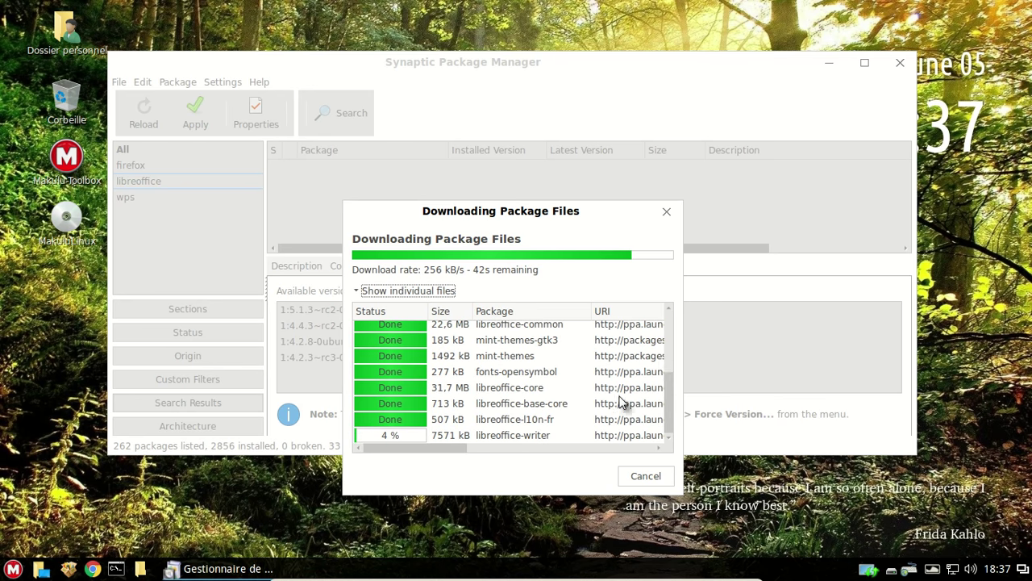
scroll(618, 403, up, 5)
scroll(621, 401, down, 2)
scroll(621, 401, up, 3)
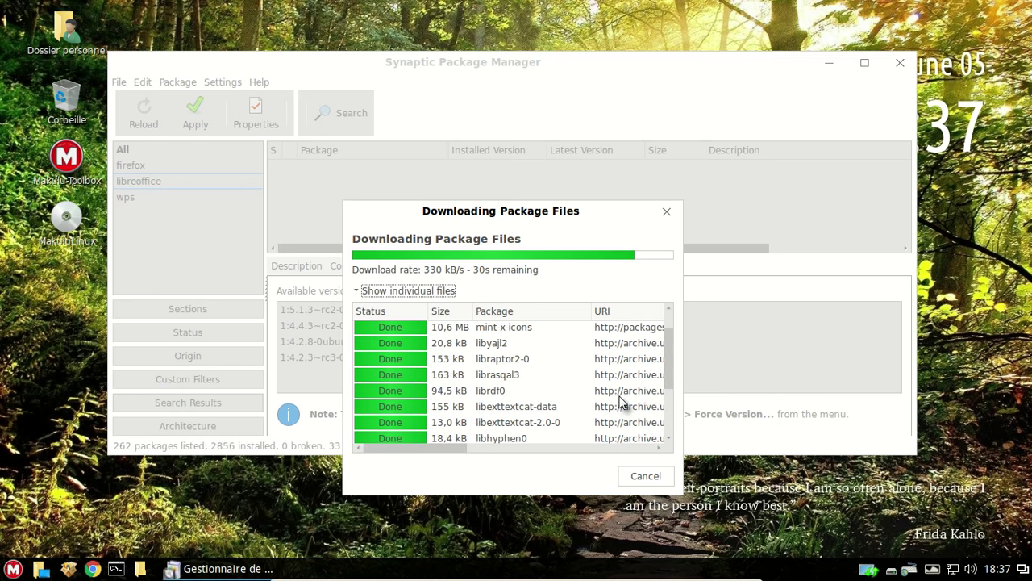
scroll(670, 321, up, 3)
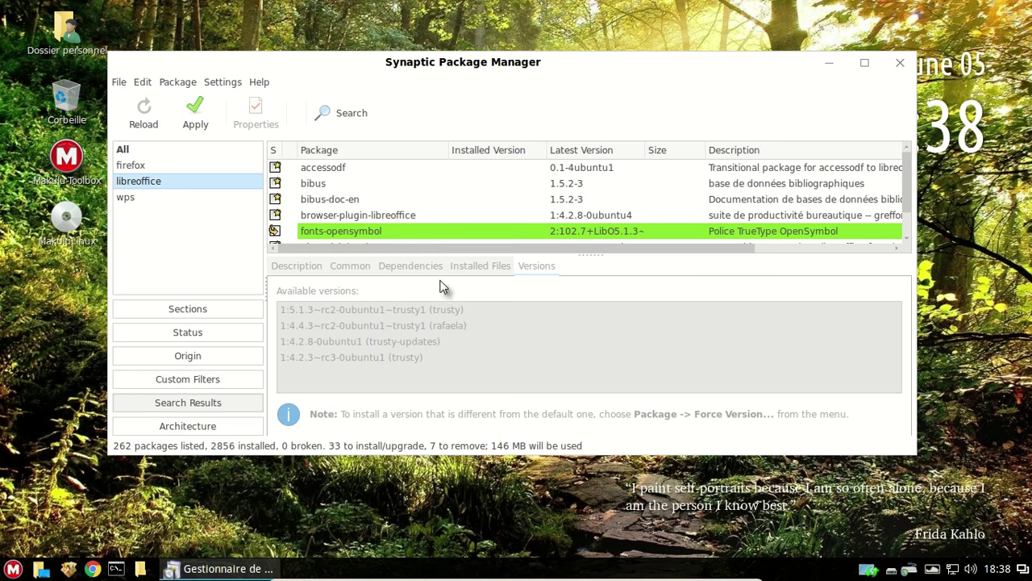
Check the marked package in the firefox results and try applying the changes twice with Download package files only enabled
click(161, 167)
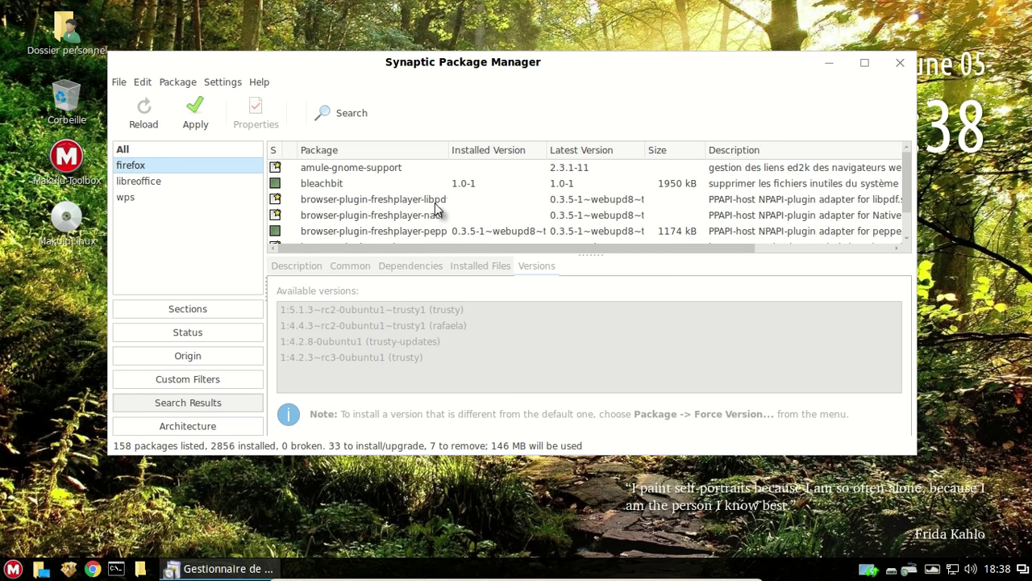
scroll(436, 193, down, 3)
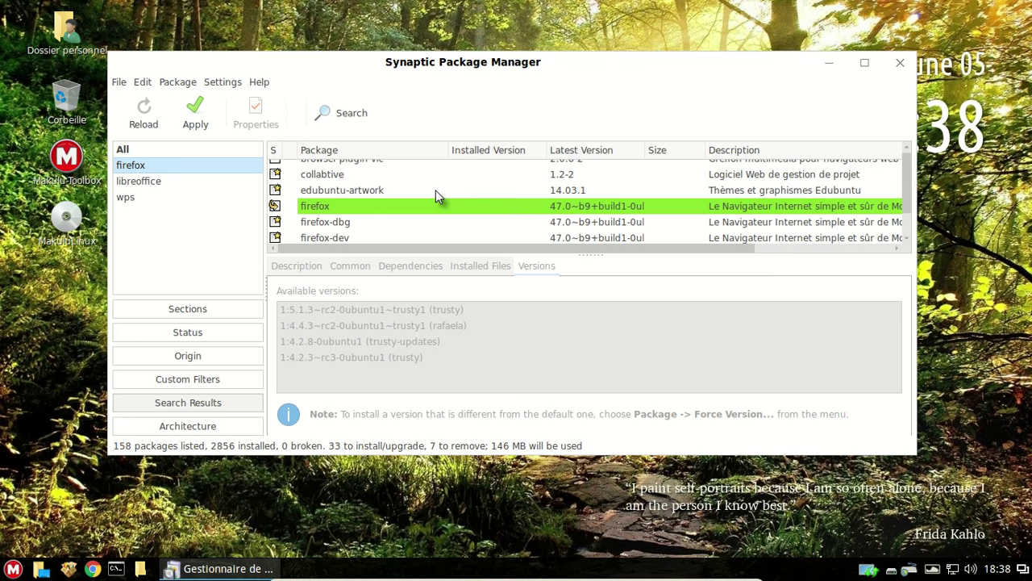
click(206, 117)
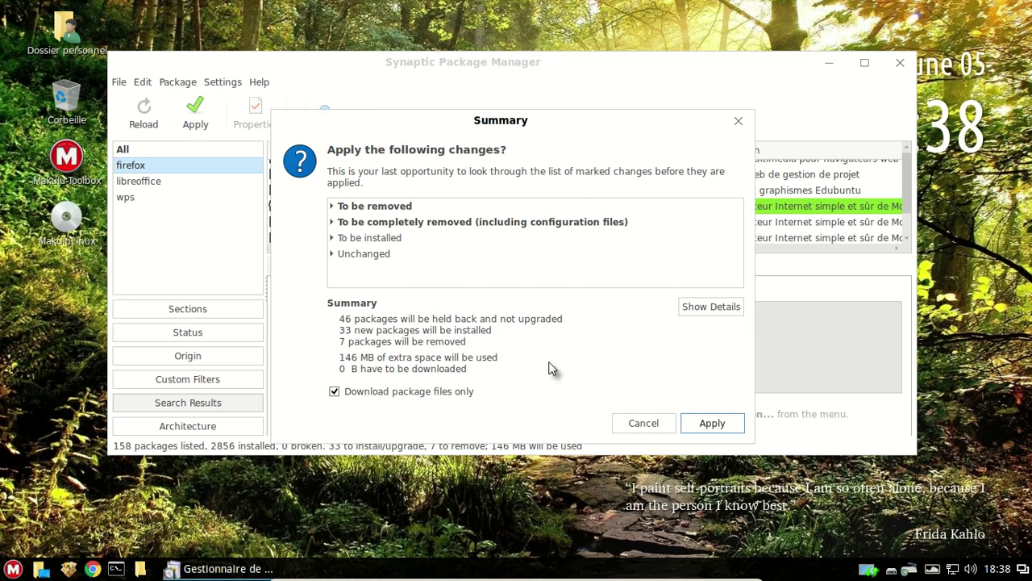
click(713, 424)
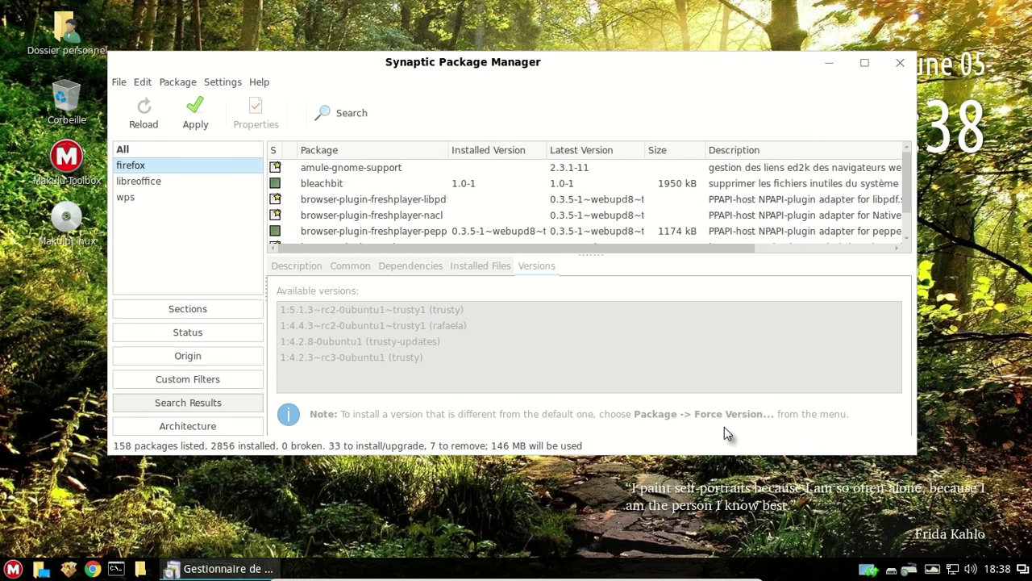
click(197, 115)
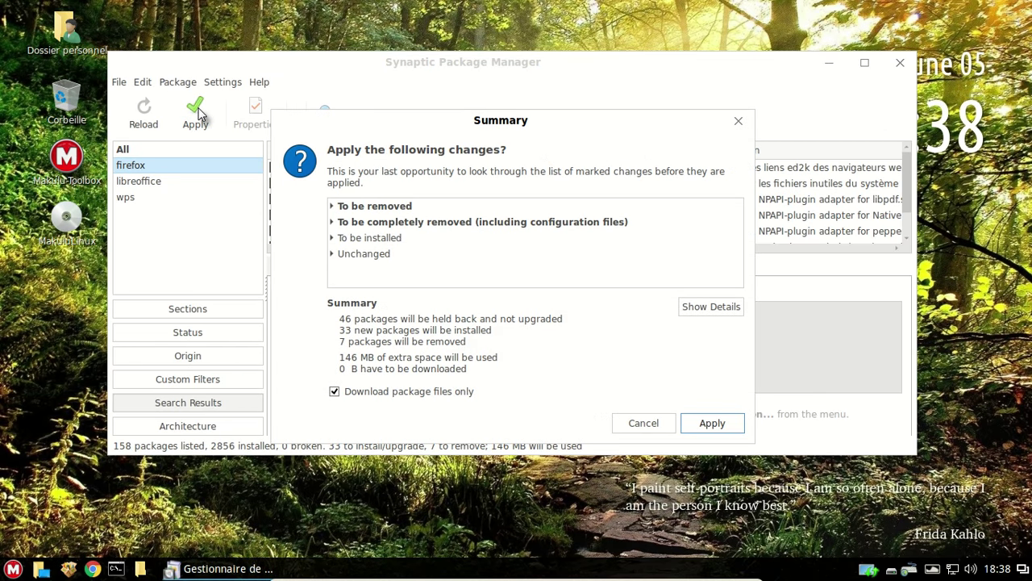
click(728, 428)
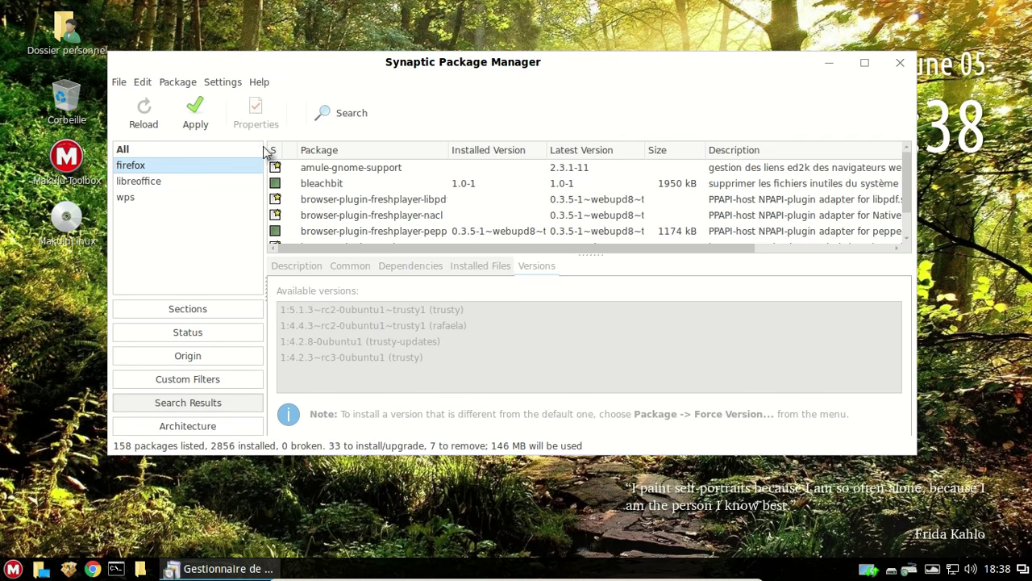
Review the detailed list of pending package changes and try applying them with Download package files only still enabled
click(196, 115)
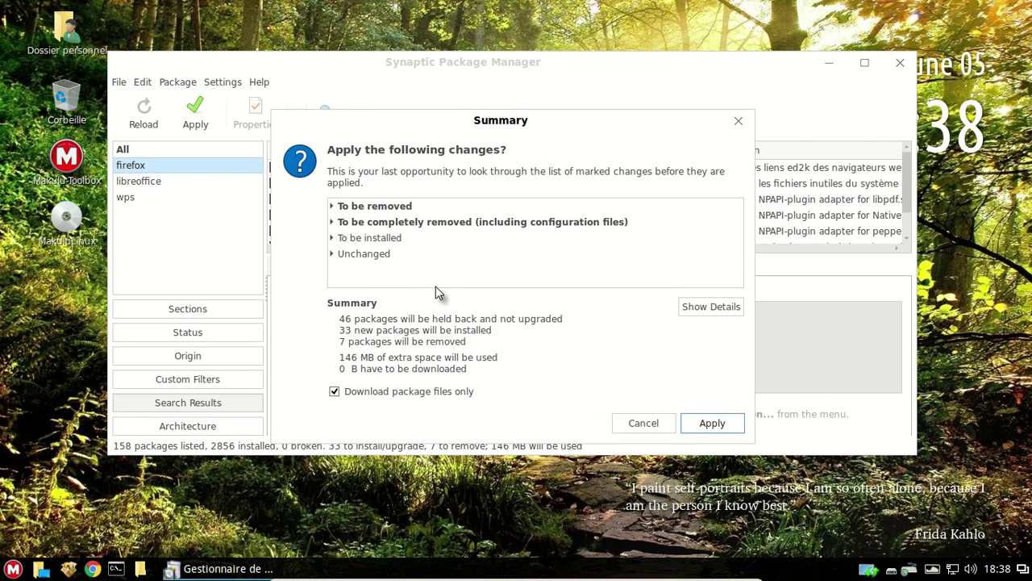
click(724, 307)
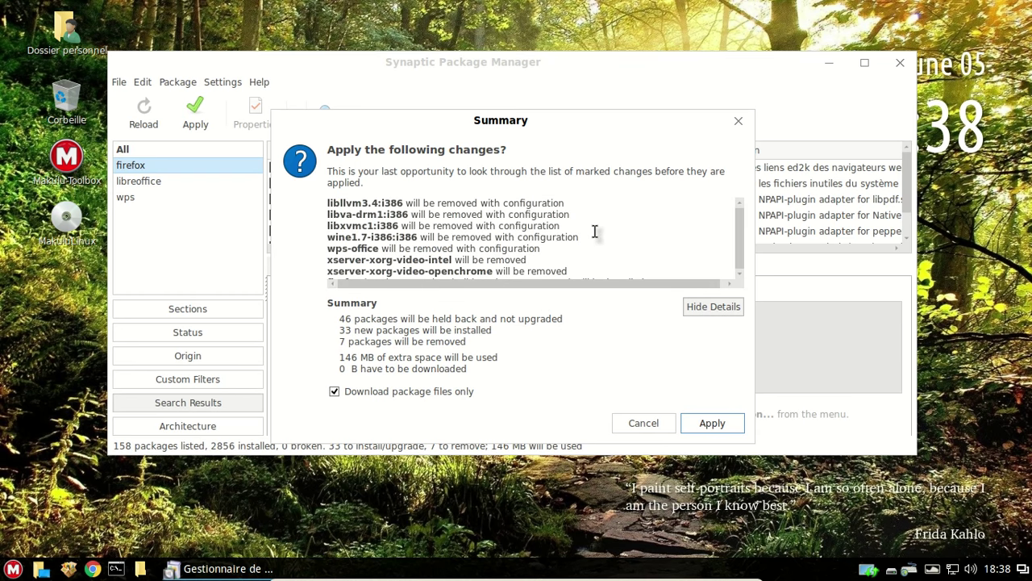
scroll(595, 232, down, 4)
scroll(595, 232, up, 1)
click(712, 423)
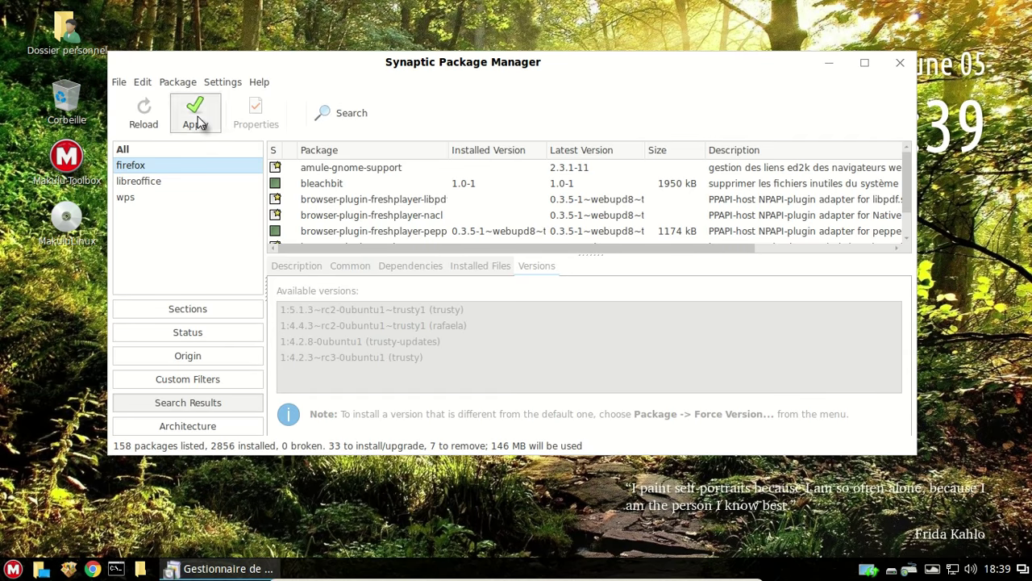
Disable Download package files only and apply the marked package installations and removals
click(196, 115)
click(335, 392)
click(334, 393)
click(704, 424)
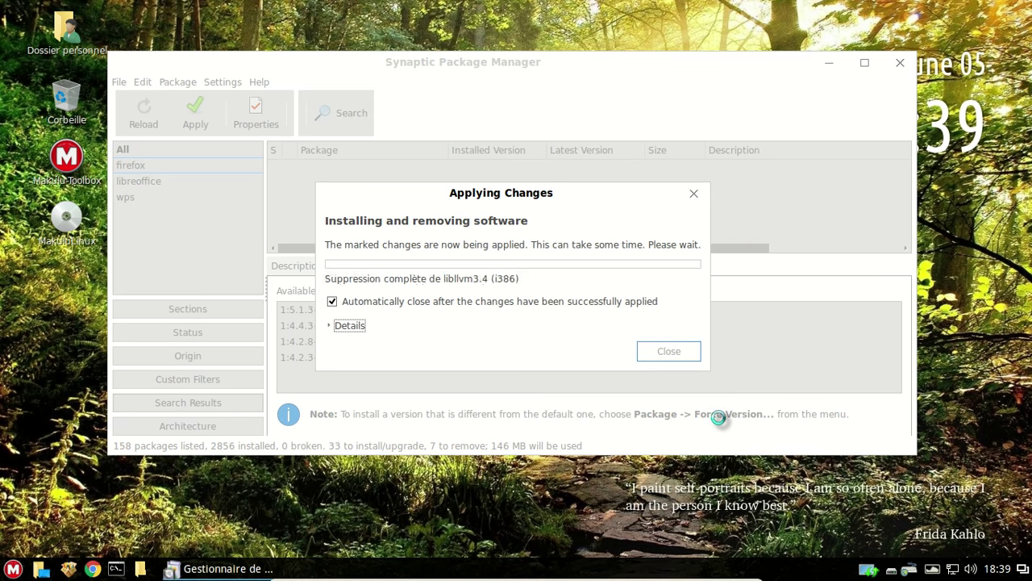
Examine the Bureautique category among all installed programs in the application menu and close the menu
click(14, 568)
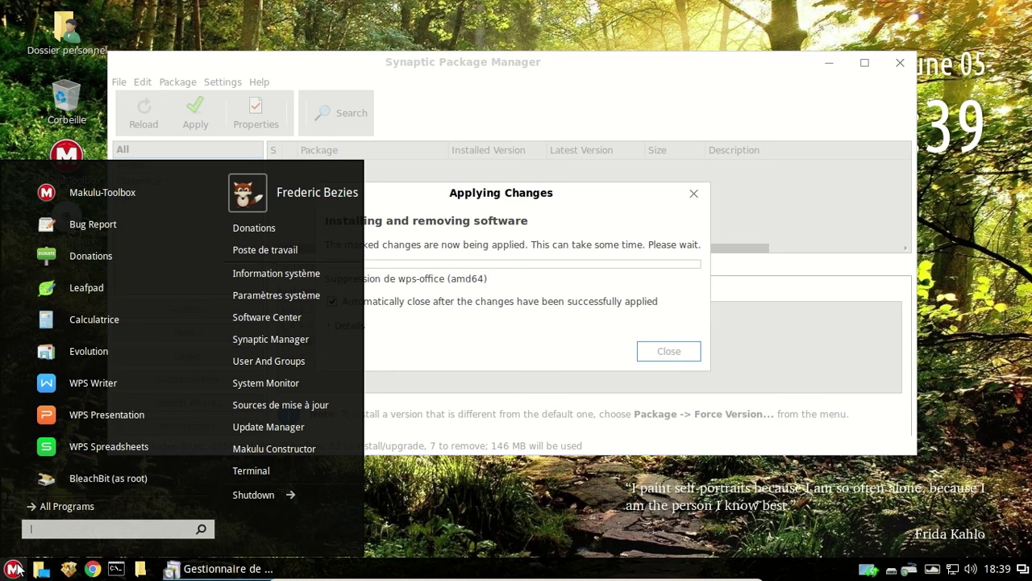
click(73, 504)
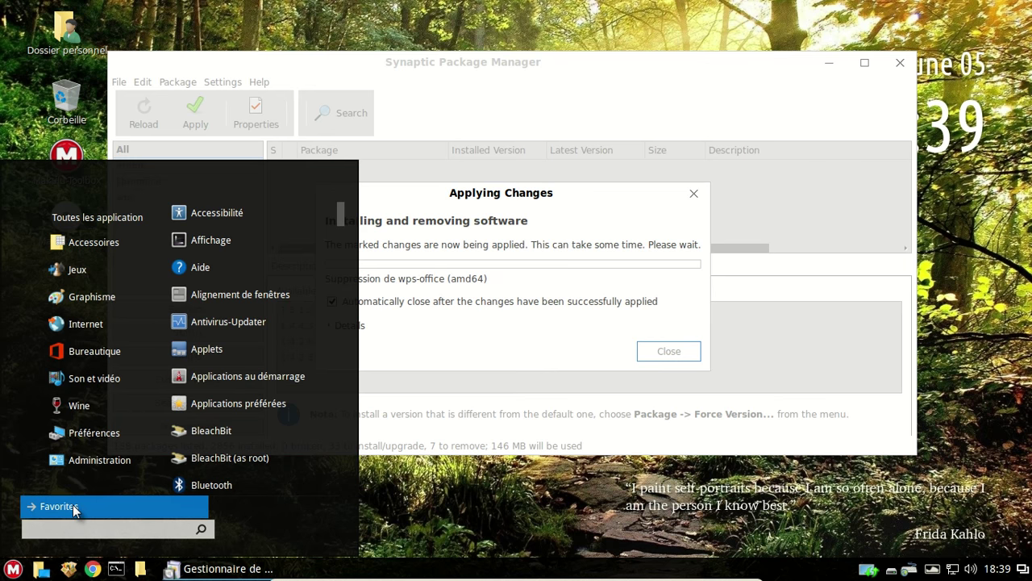
click(90, 352)
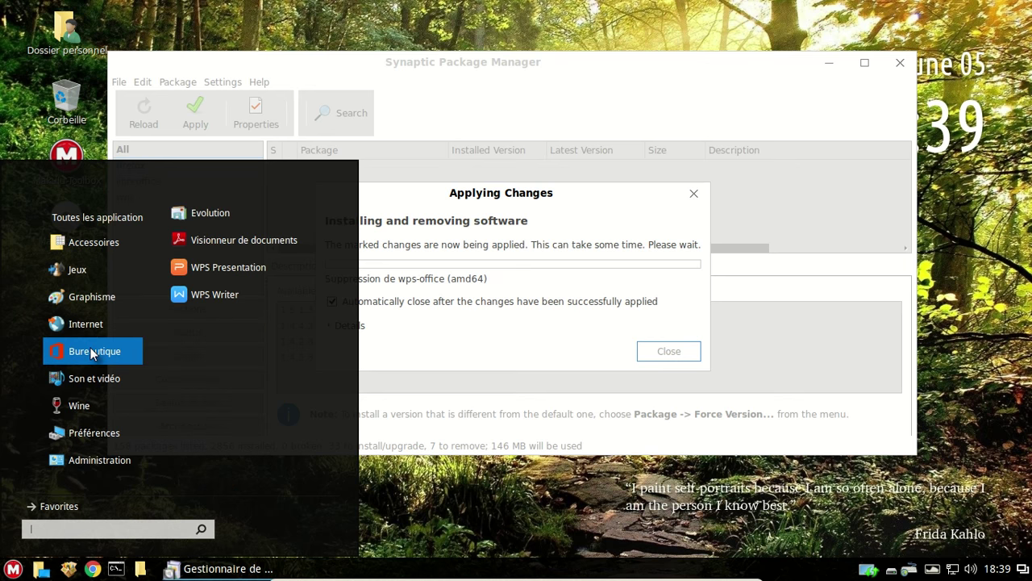
key(Escape)
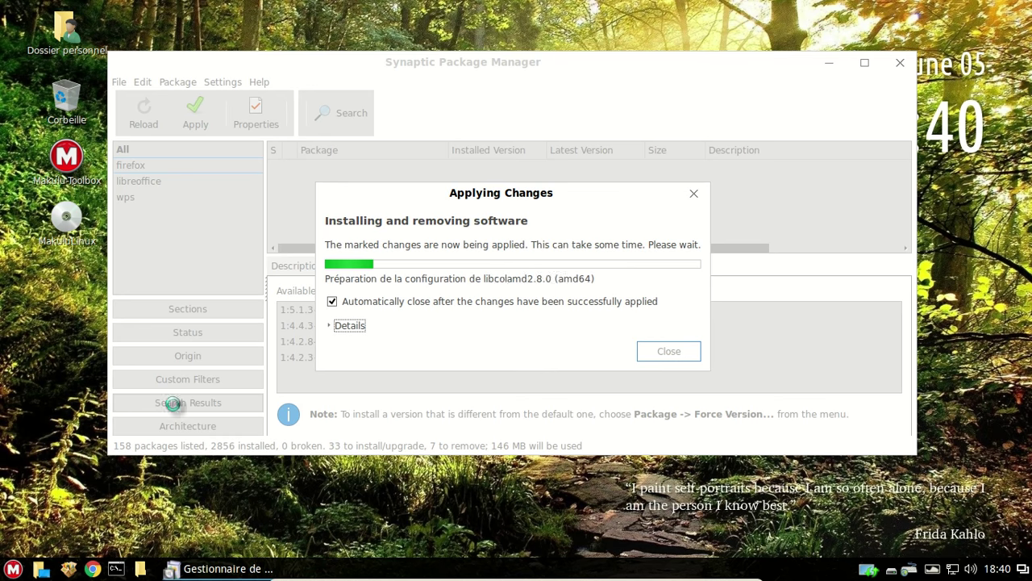
Examine the details of the package changes being applied, and close Synaptic Package Manager once the installation has finished
click(331, 326)
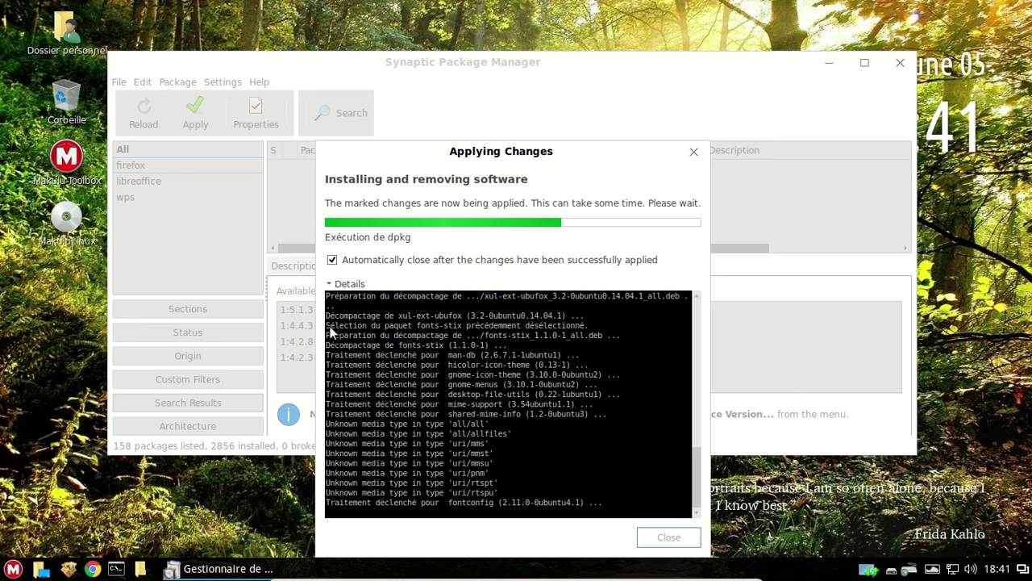
click(331, 284)
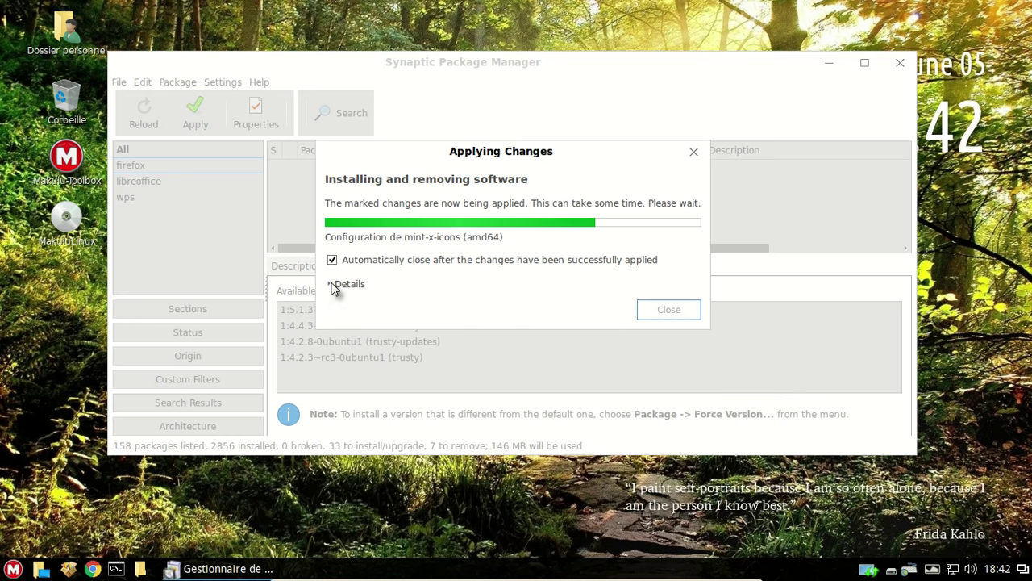
click(13, 569)
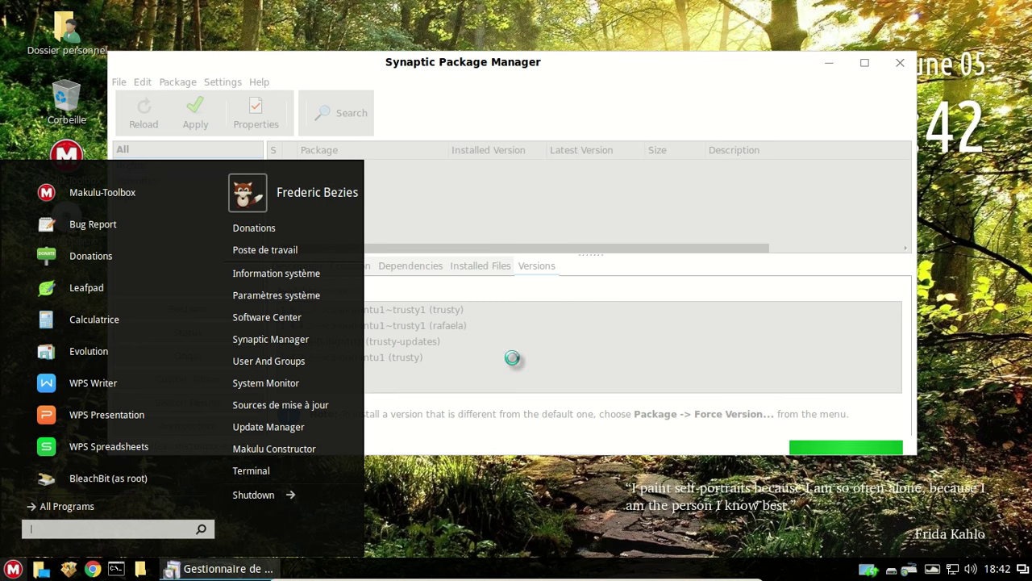
click(512, 358)
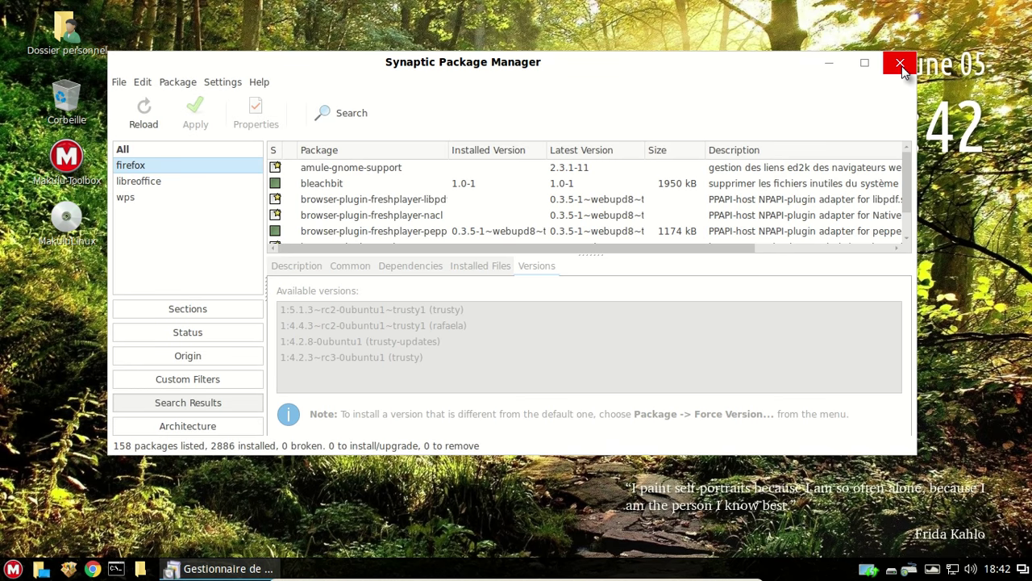
click(900, 65)
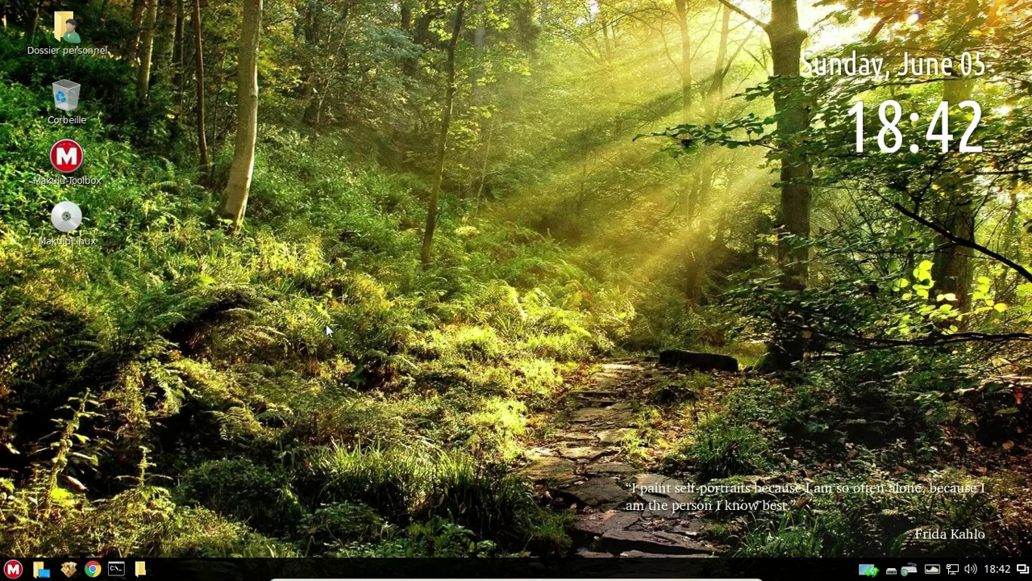
Log out of the desktop session and log back in to the same account with the account password
click(12, 569)
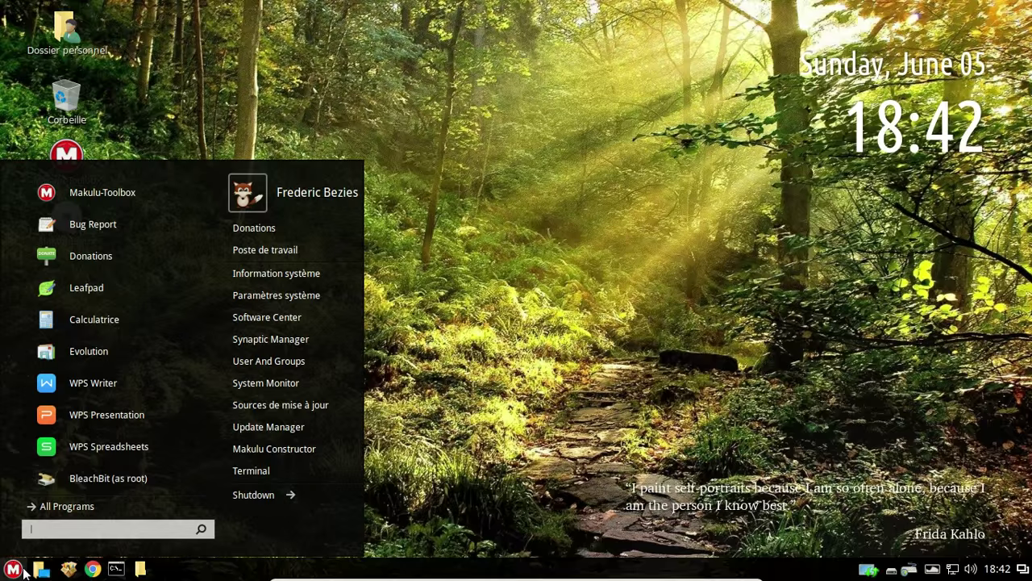
click(292, 495)
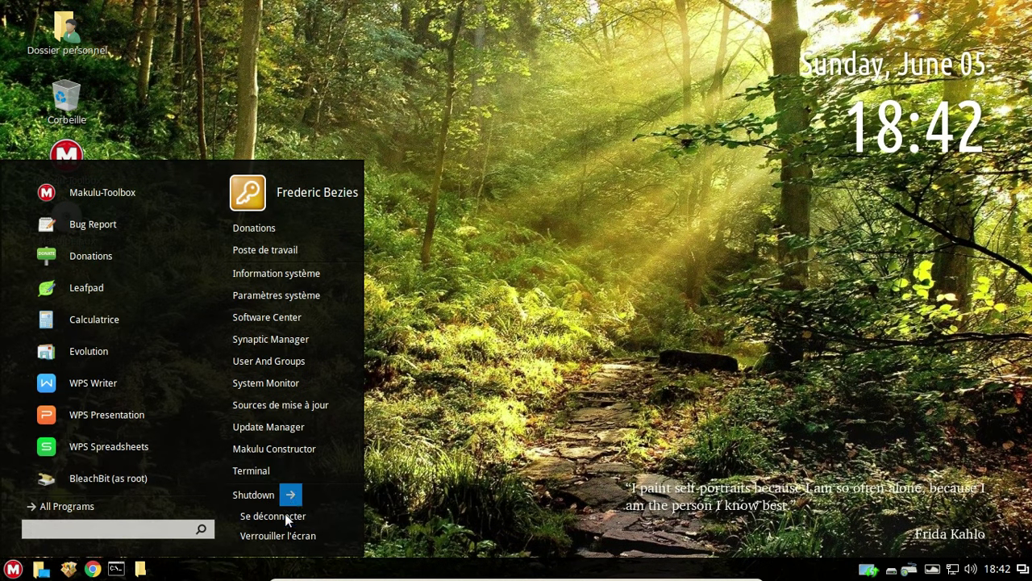
click(285, 519)
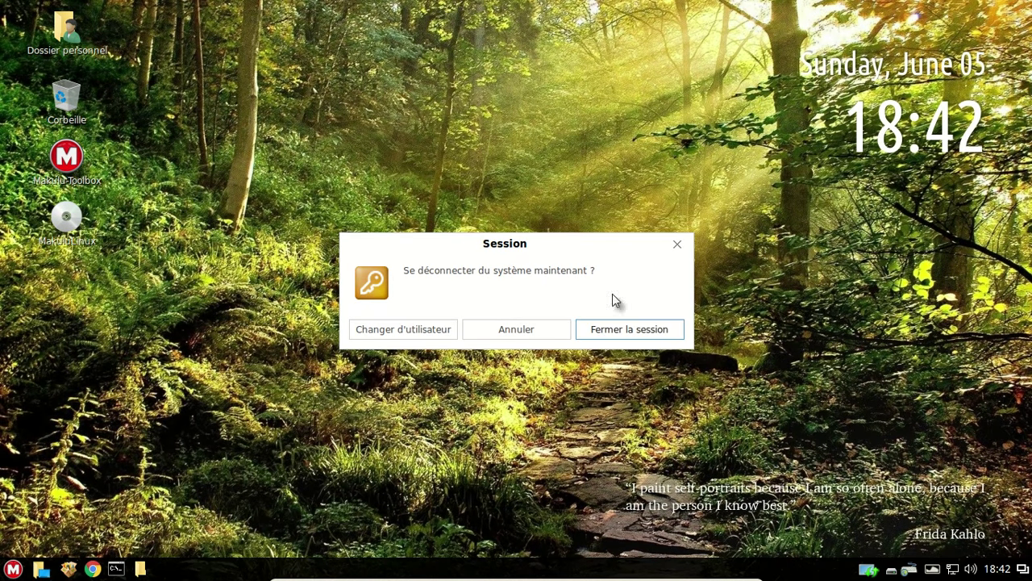
click(625, 327)
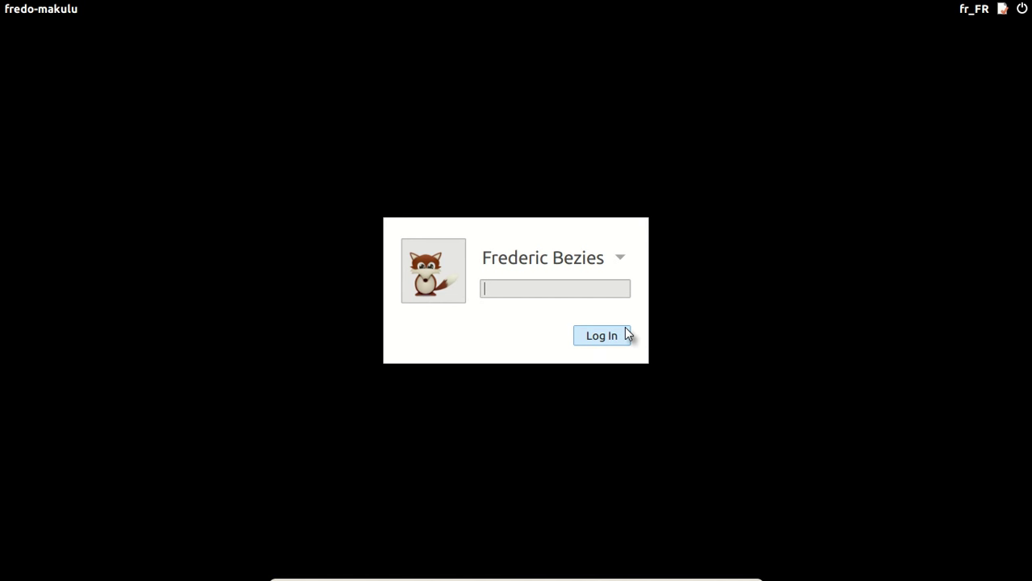
text(******)
key(Return)
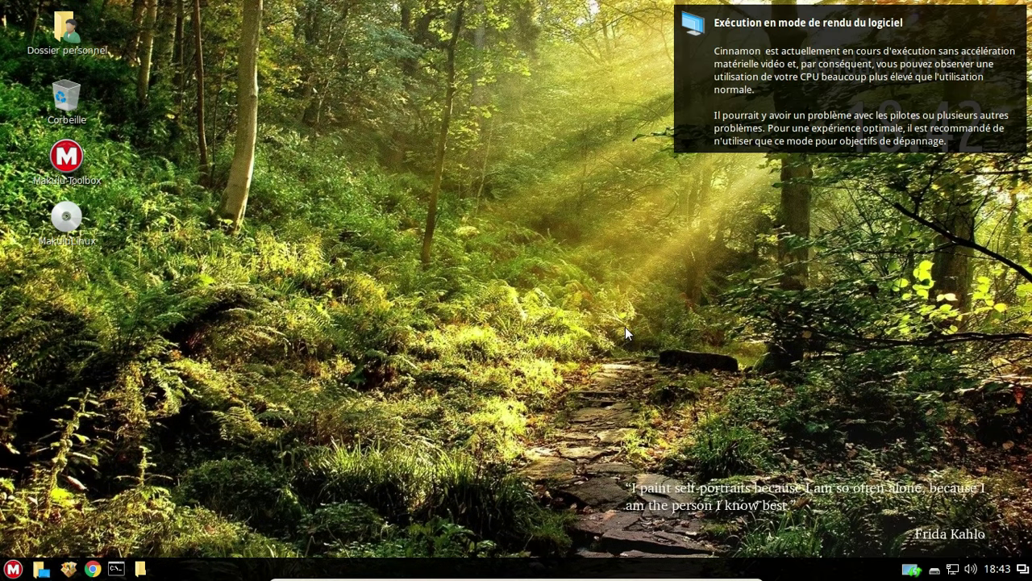
Launch LibreOffice Writer from the Bureautique category of all installed programs and dismiss the software rendering notification
click(12, 568)
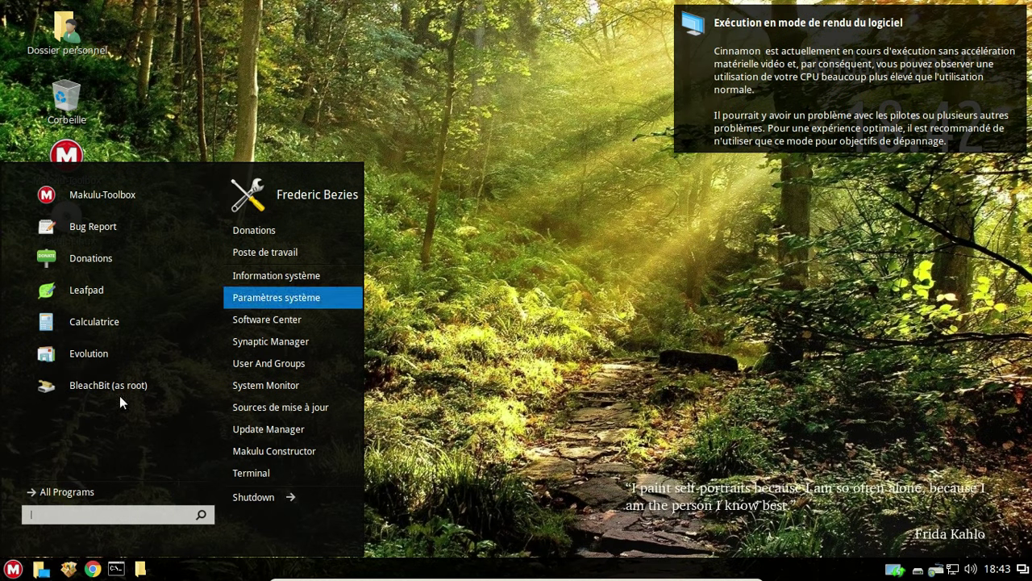
click(107, 497)
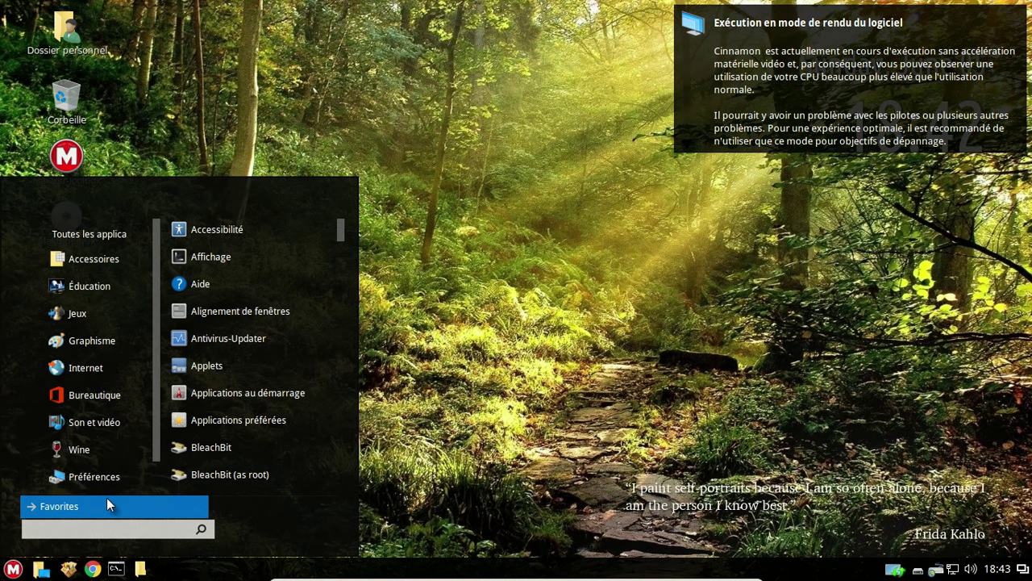
mouse_move(95, 373)
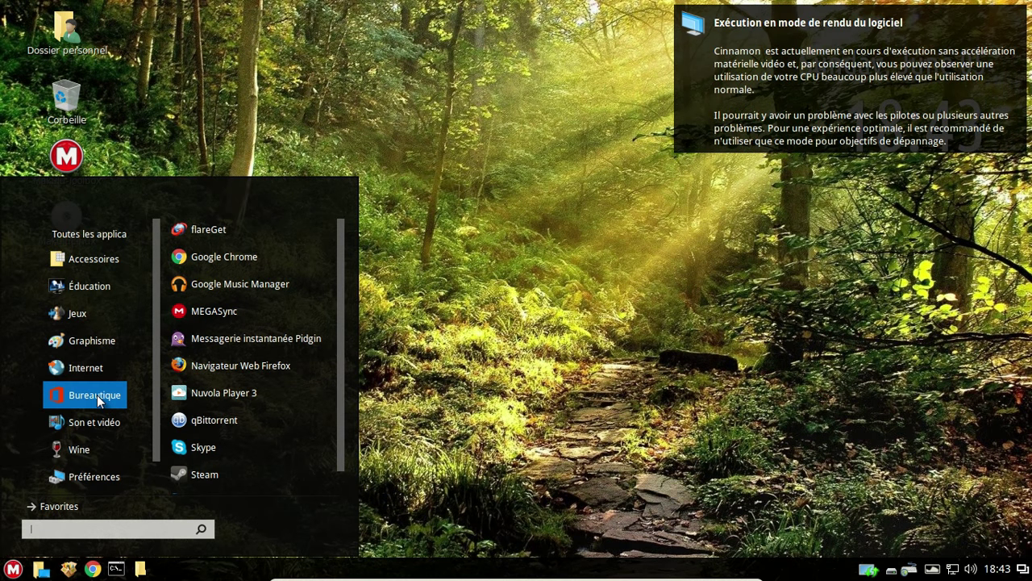
mouse_move(97, 394)
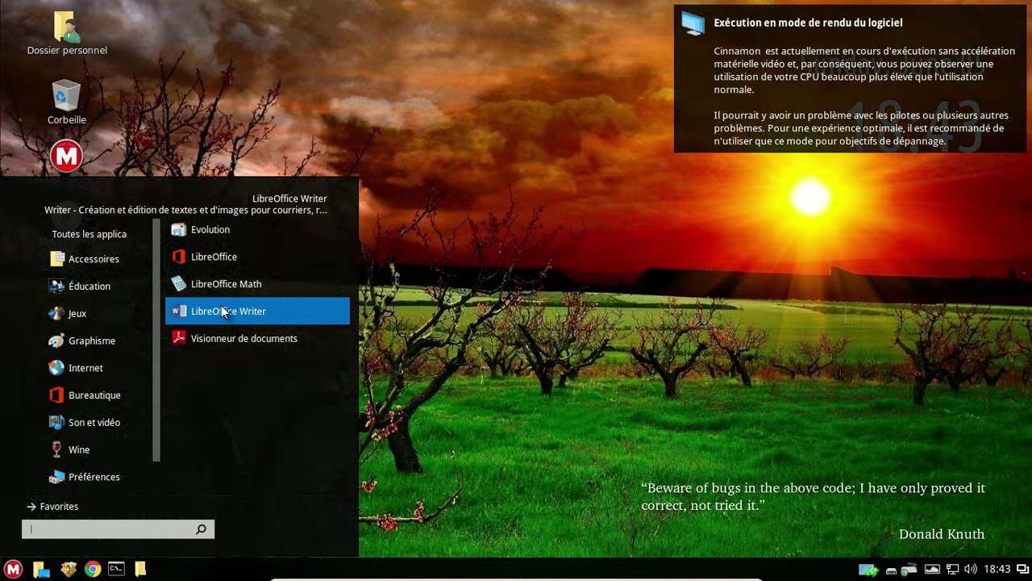
click(223, 311)
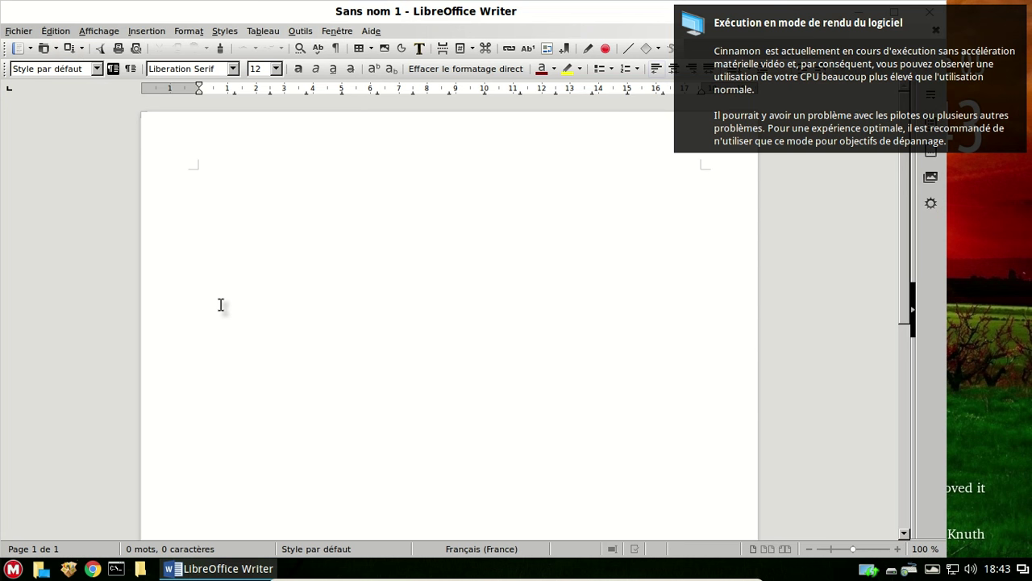
click(1002, 22)
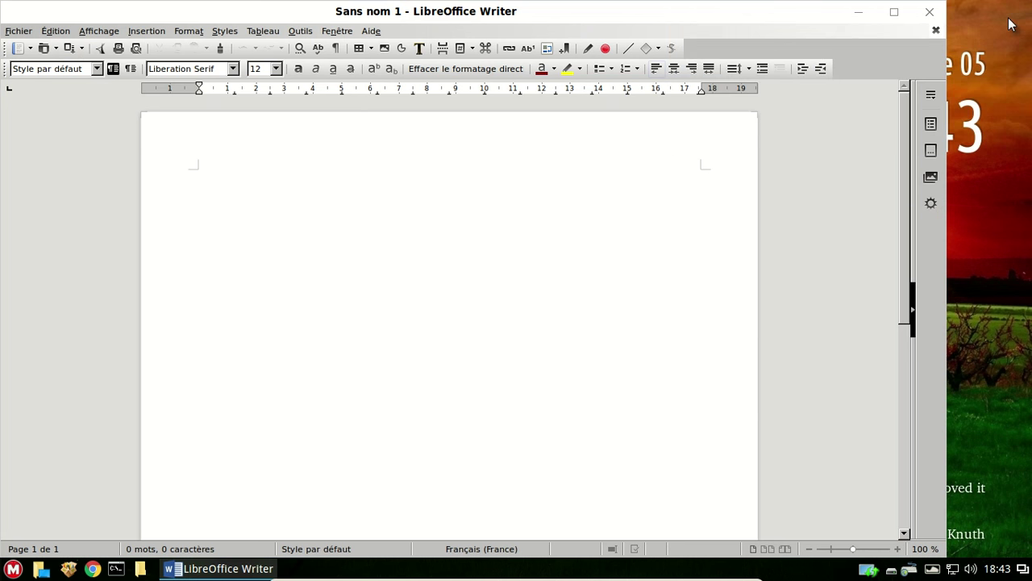
Close the blank Writer document and try the Classeur Calc and Document Writer entries on the LibreOffice start page
click(936, 31)
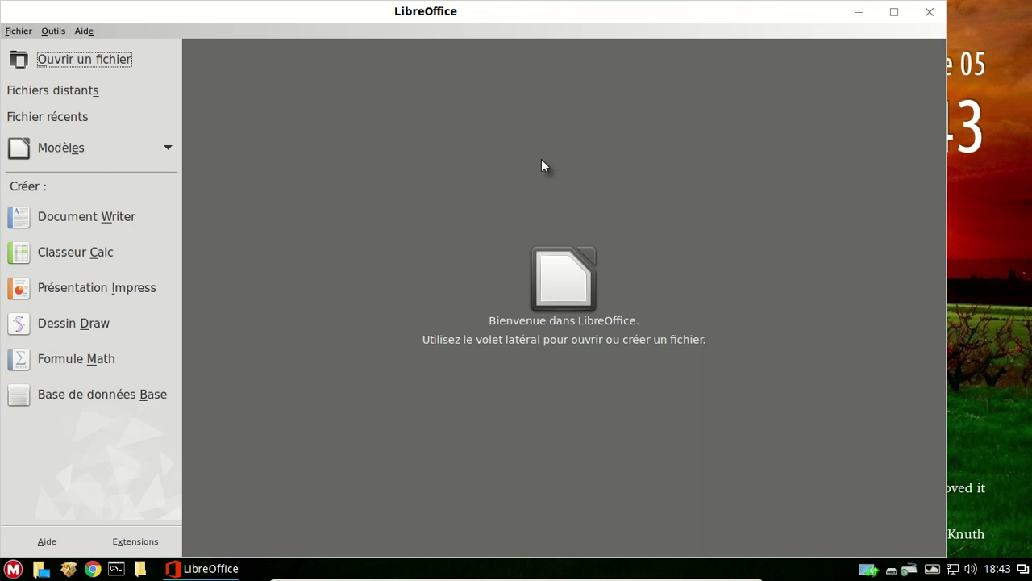
click(100, 255)
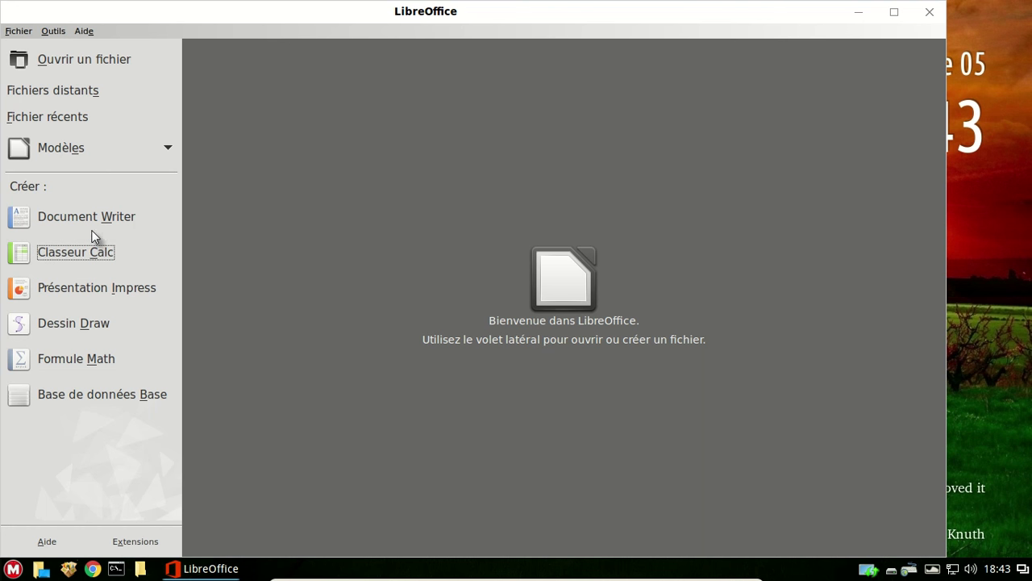
click(91, 224)
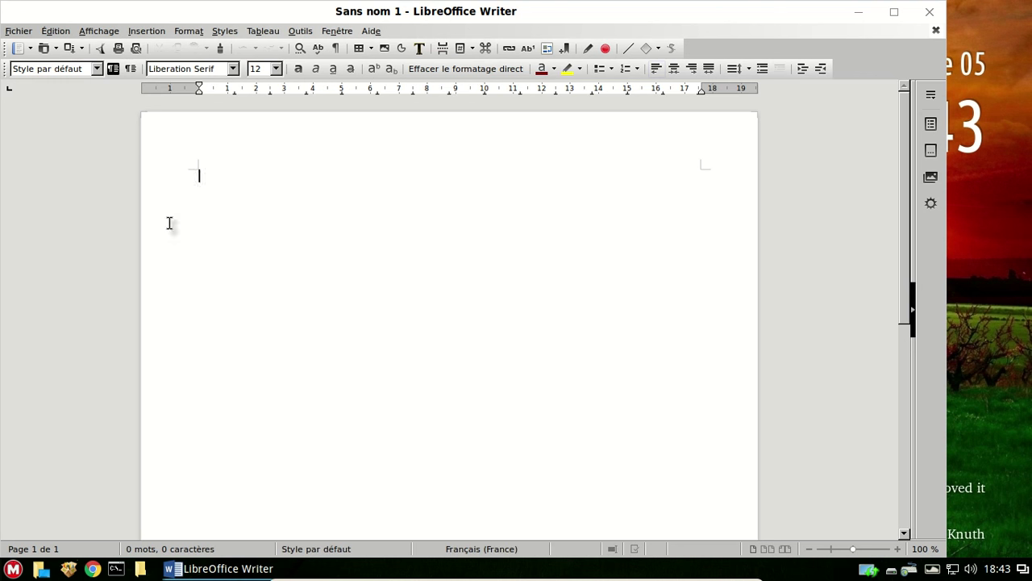
Check the LibreOffice version in its about information and close Writer
click(371, 30)
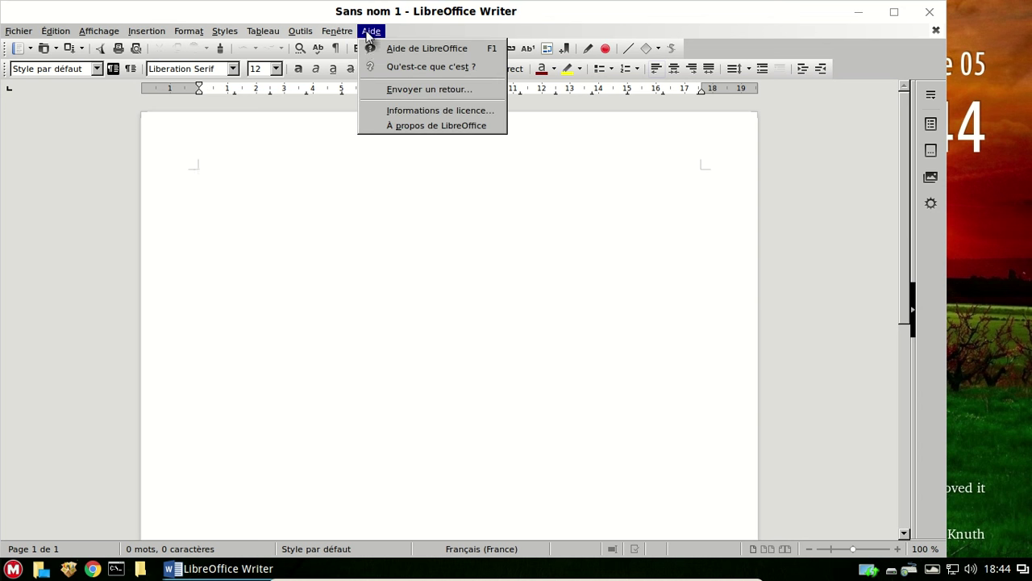
click(388, 123)
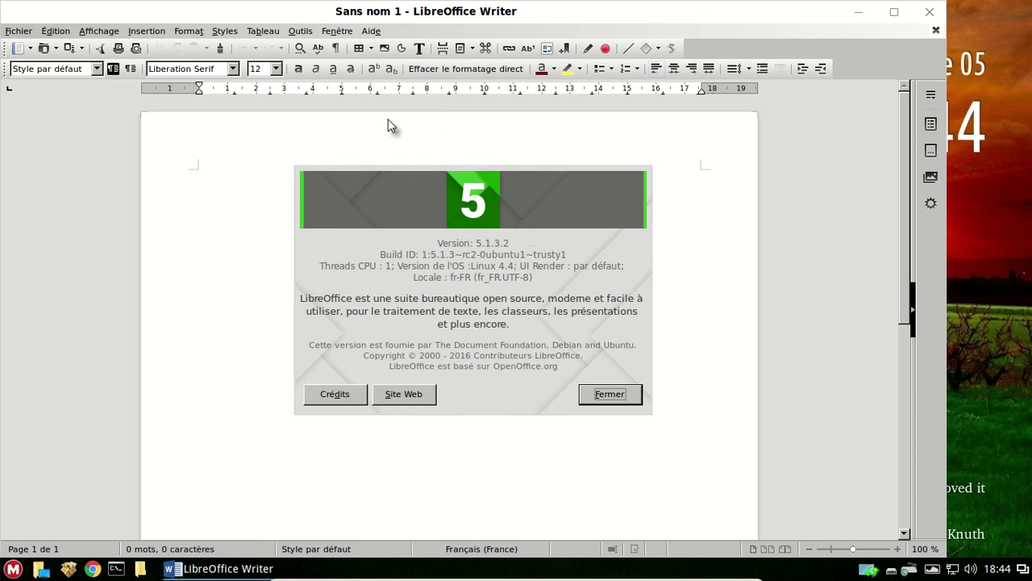
click(611, 392)
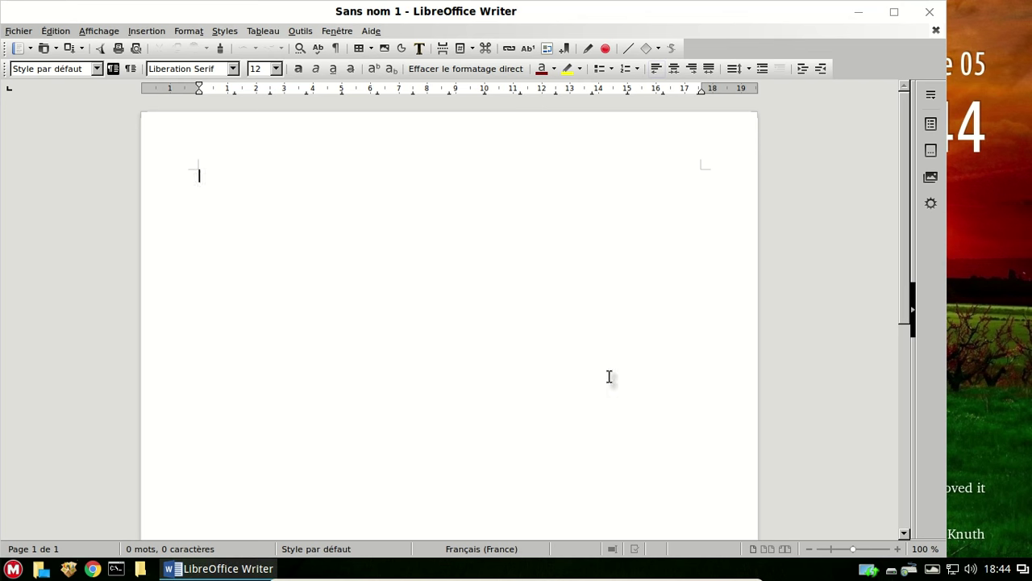
click(927, 13)
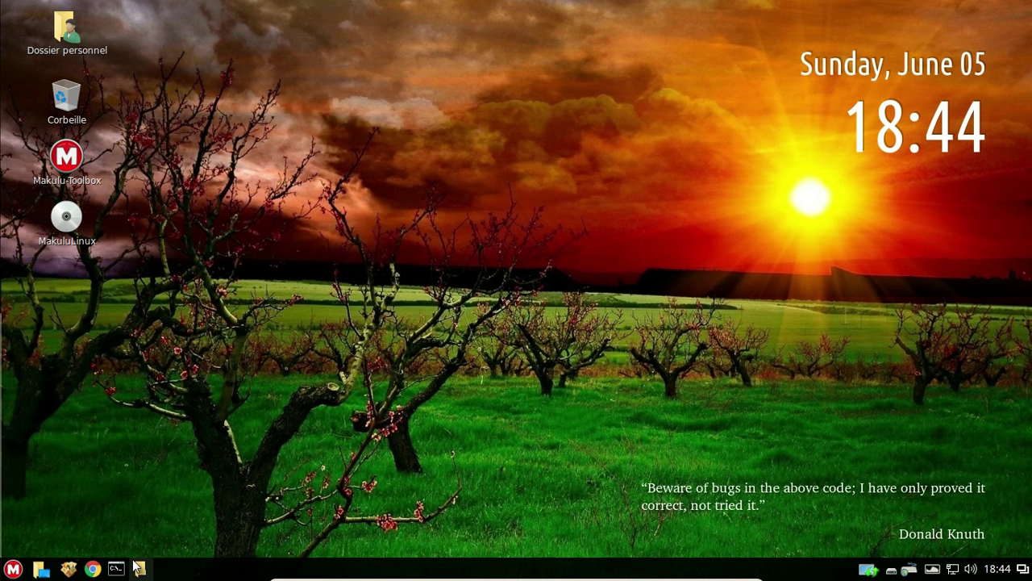
Launch Navigateur Web Firefox without importing any data, and close its first-run privacy page and the browser
click(8, 570)
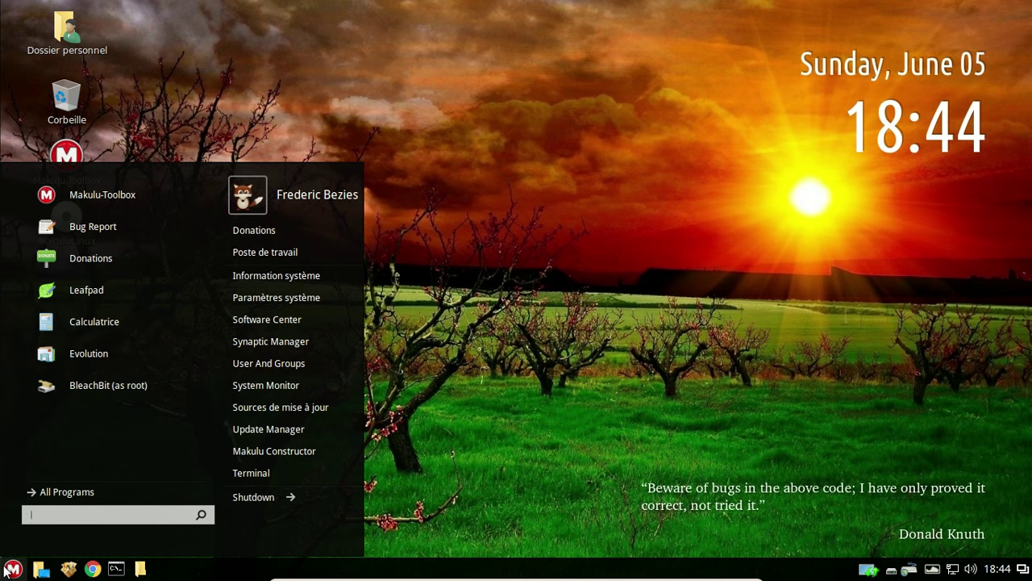
click(84, 491)
click(109, 369)
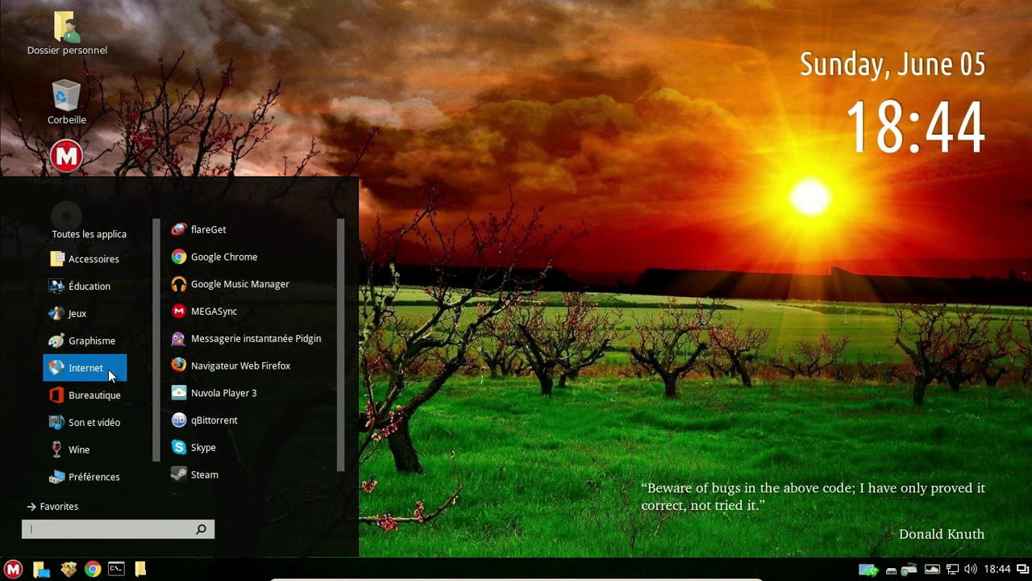
click(241, 367)
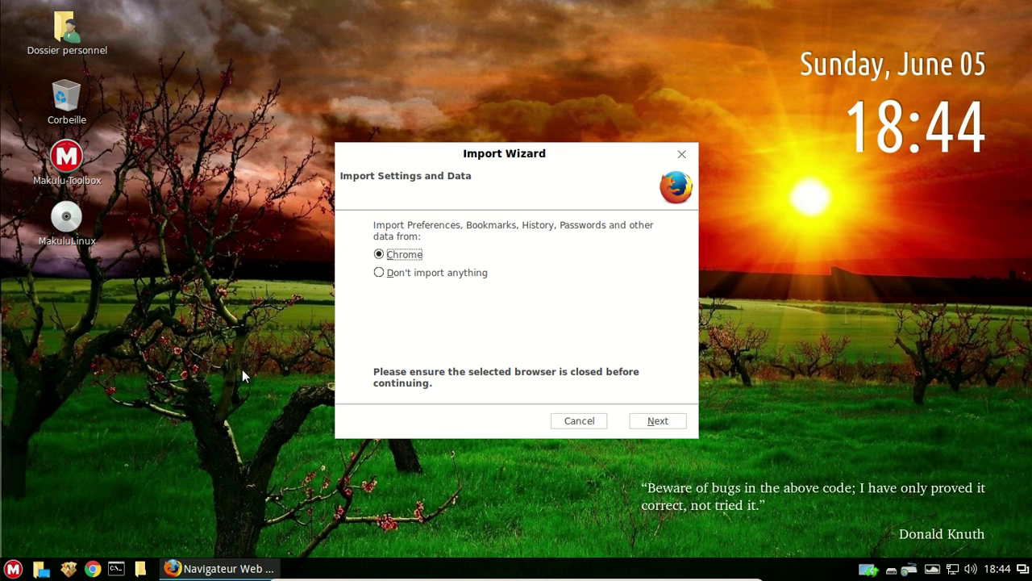
click(410, 275)
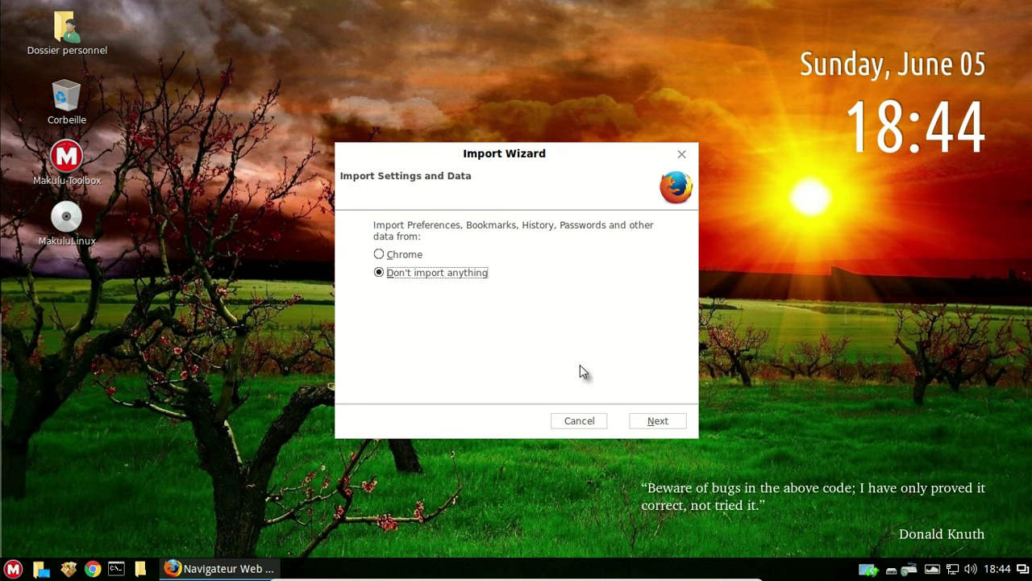
click(649, 419)
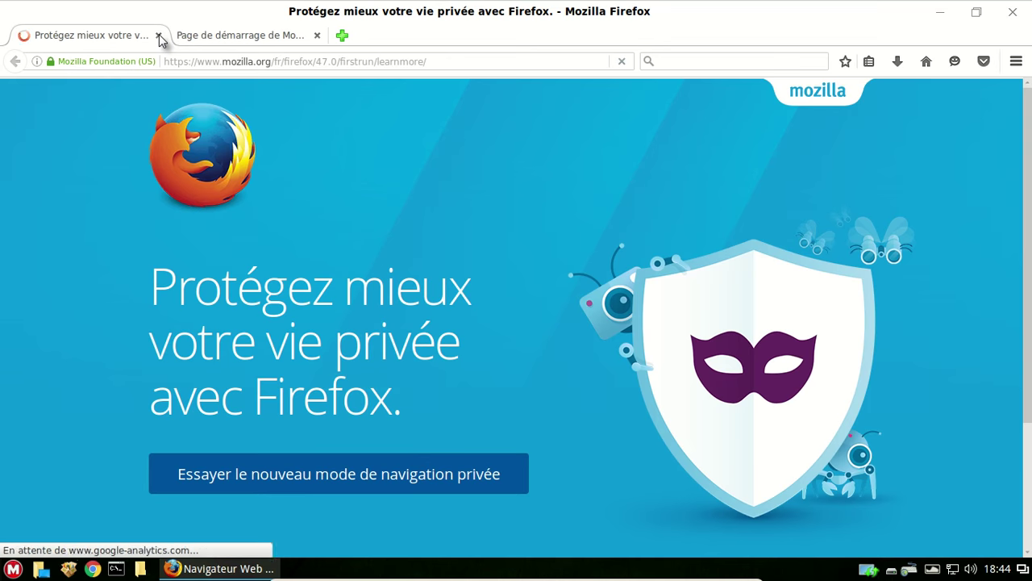
click(159, 35)
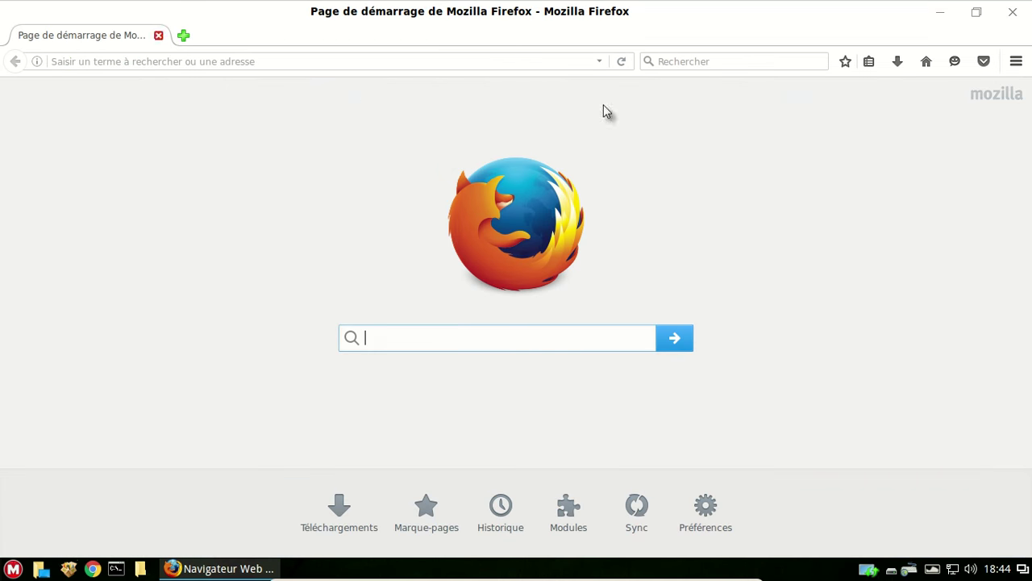
click(1011, 13)
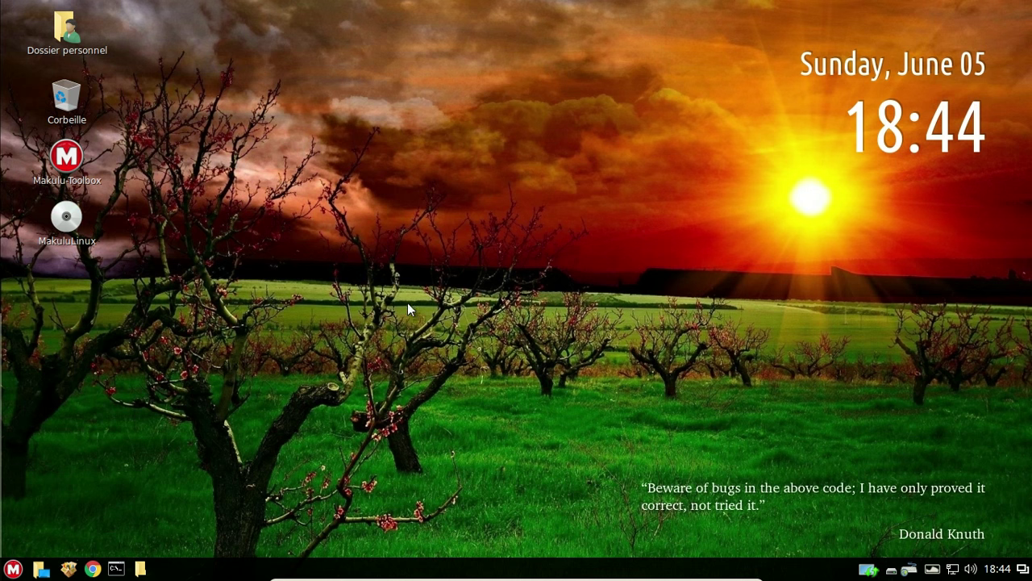
Shut down the MakuluLinux system and leave the virtual machine's full-screen view
click(13, 569)
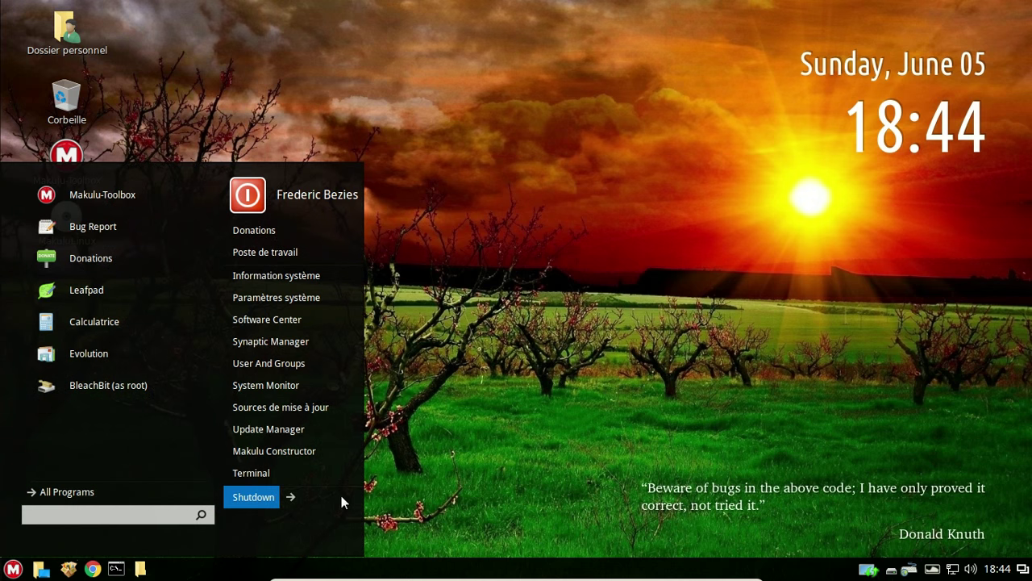
click(243, 498)
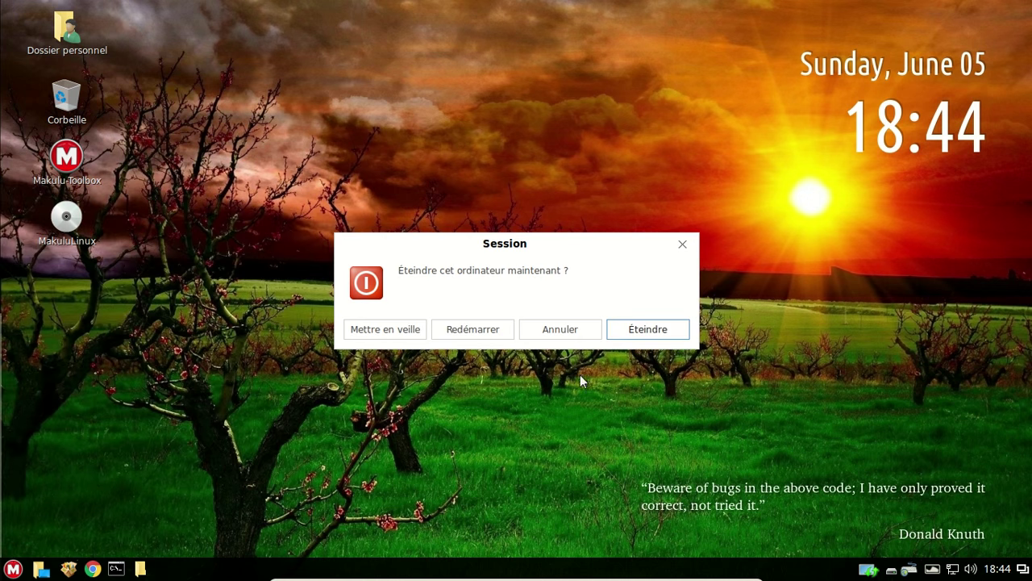
click(650, 328)
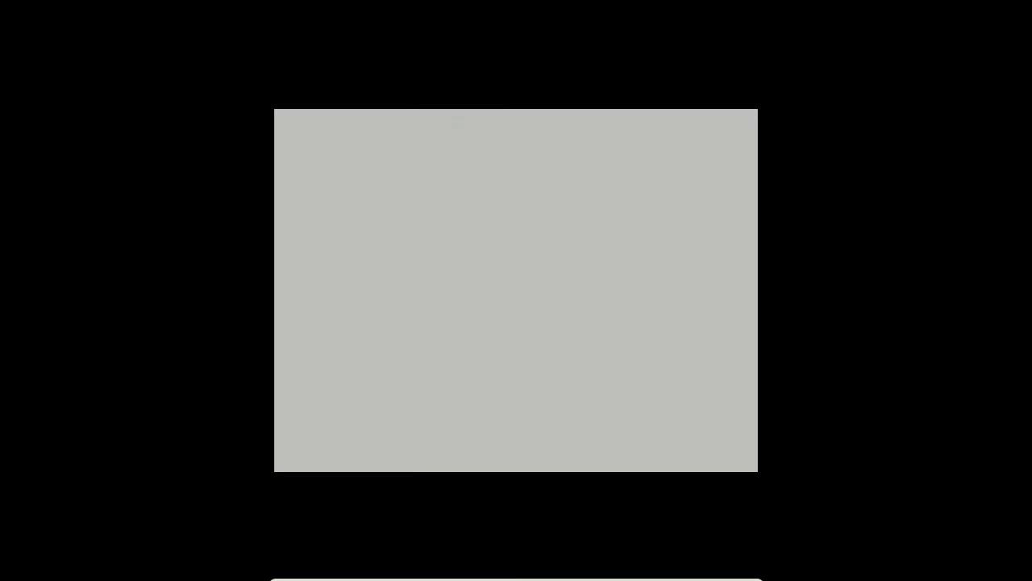
key(Control_R+f)
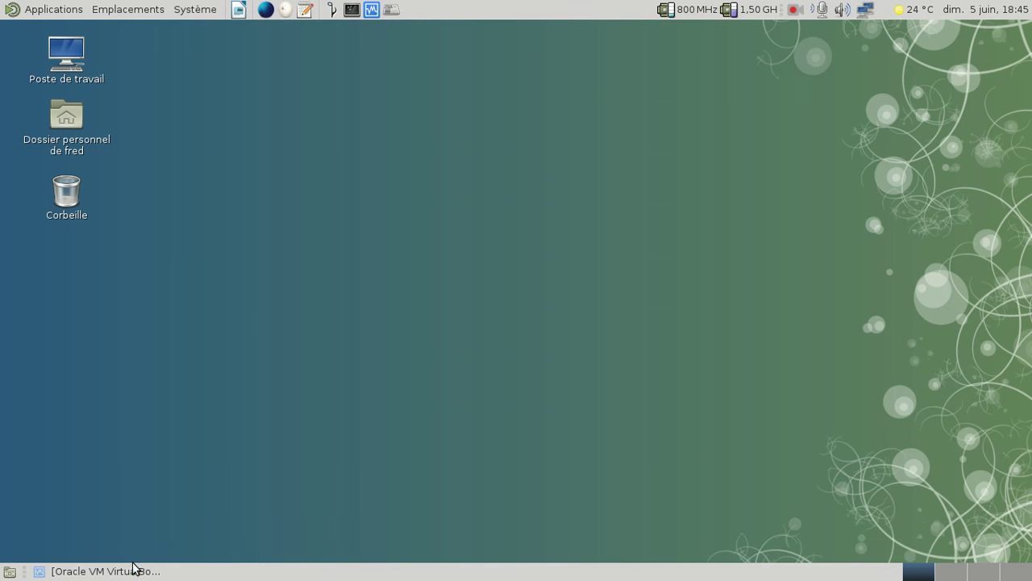
Remove the Makulu Linux Lindoz virtual machine from the VirtualBox list without deleting its files
click(133, 567)
right_click(309, 161)
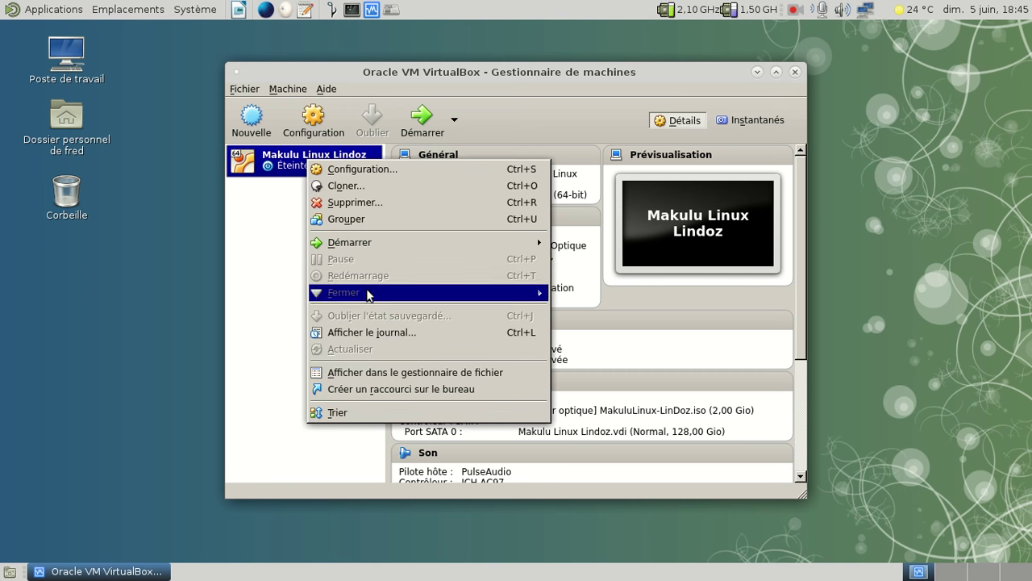
click(355, 202)
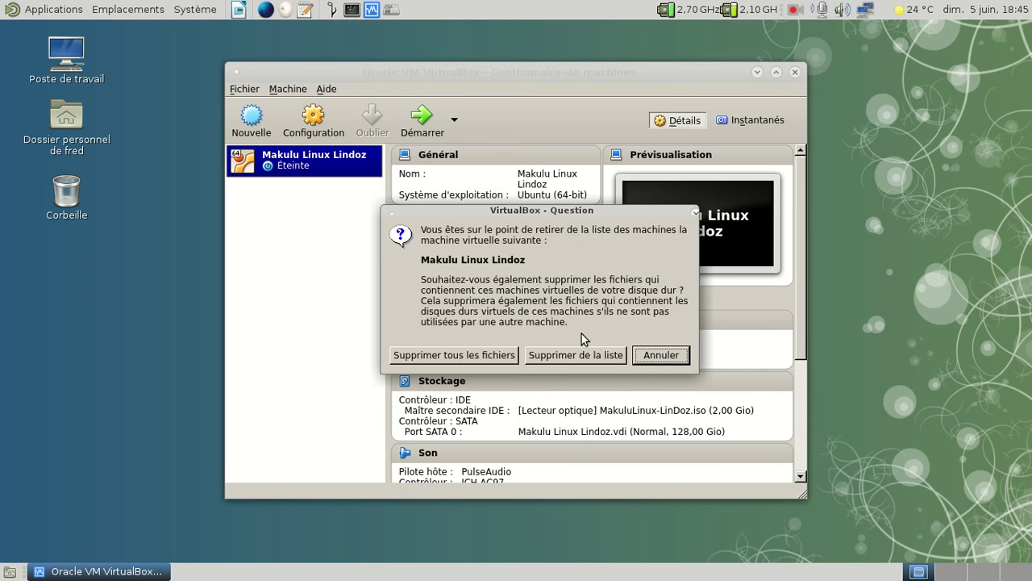
click(568, 355)
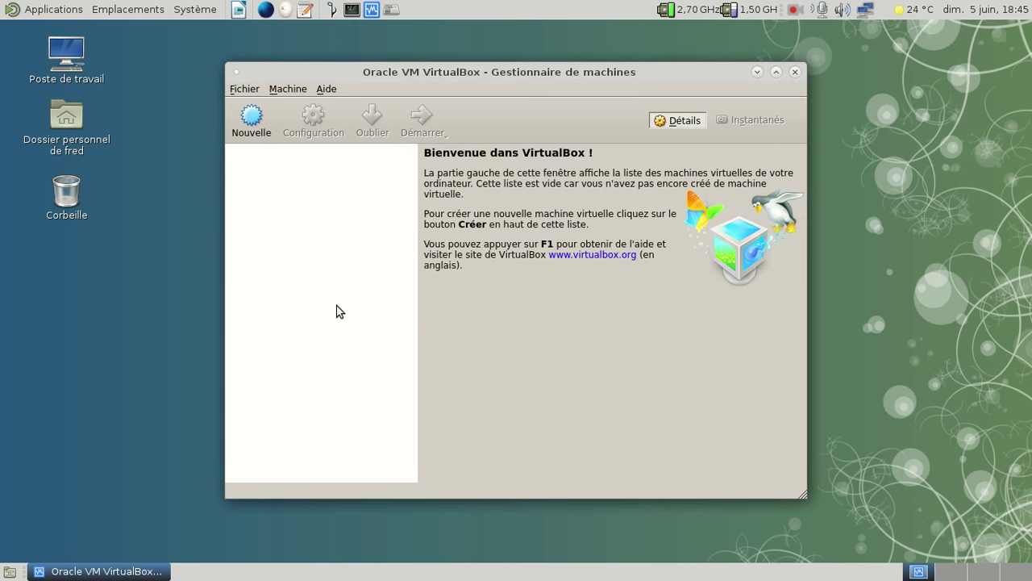
Move the Makulu Linux Lindoz folder inside the home folder's VirtualBox VMs directory to the trash
click(146, 10)
click(162, 29)
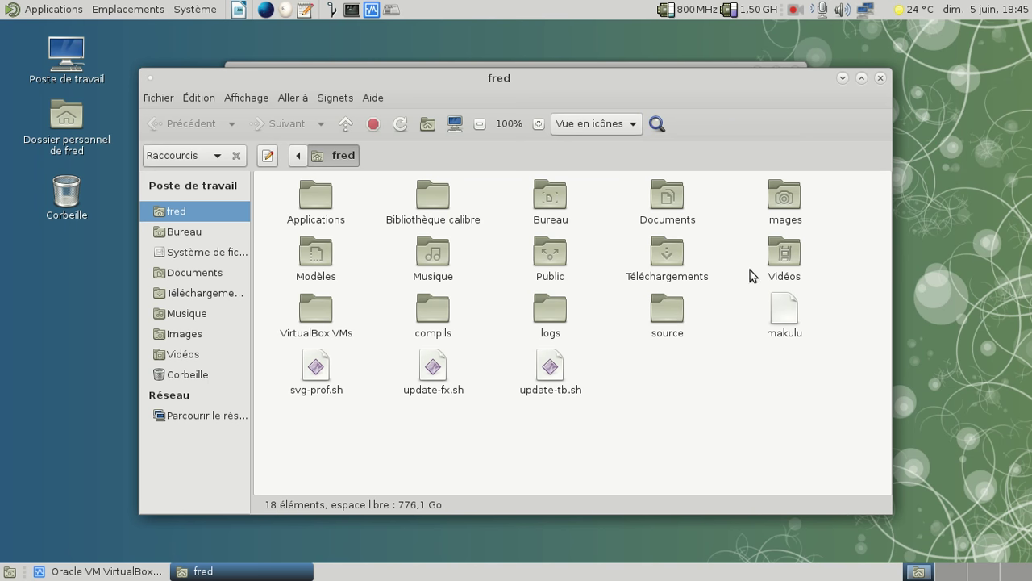
double_click(319, 307)
click(311, 205)
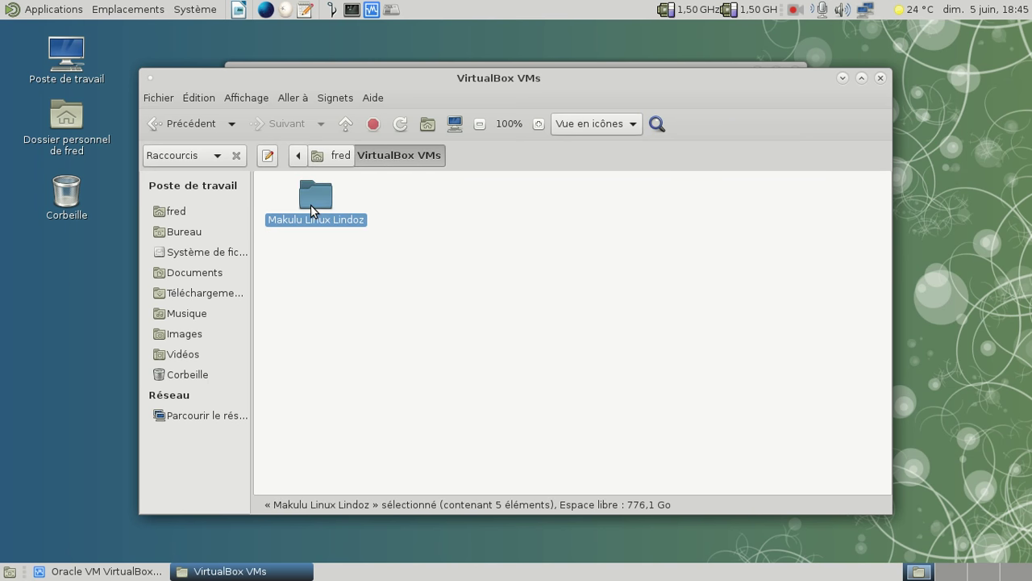
key(Delete)
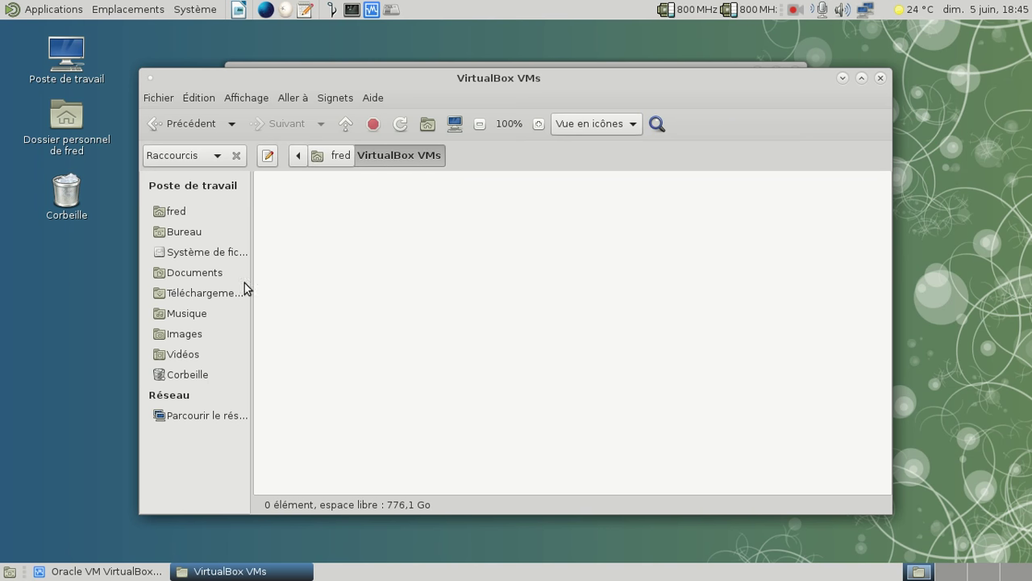
Move MakuluLinux-LinDoz.iso from the ISO à tester folder in Téléchargements to the Corbeille
click(212, 298)
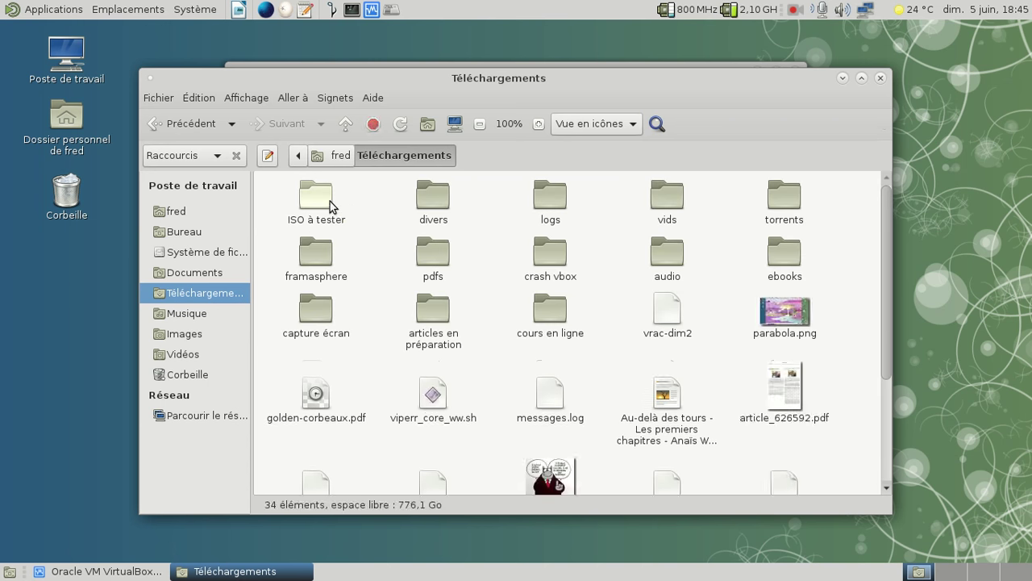
double_click(326, 197)
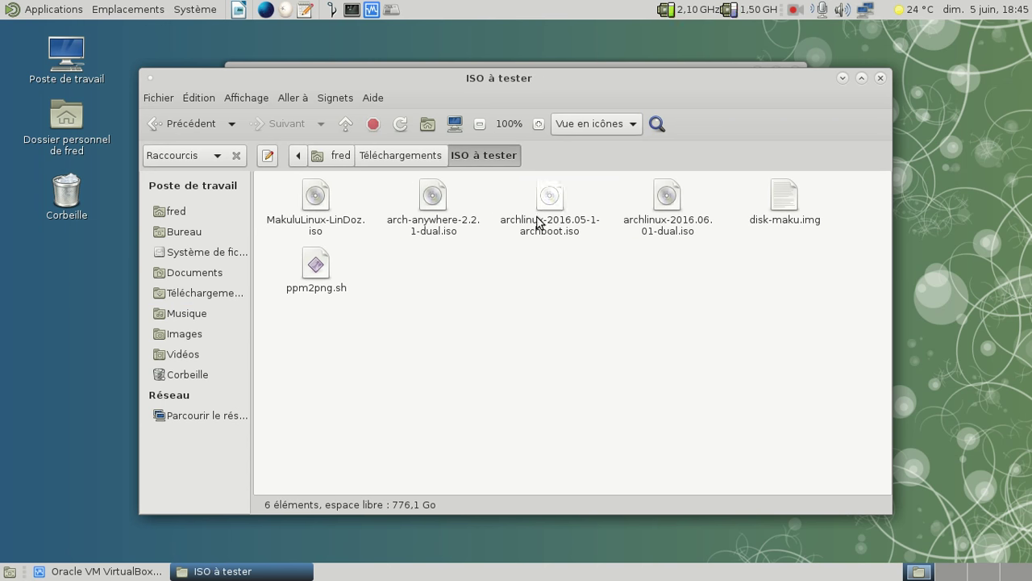
drag(316, 198, 71, 194)
Permanently empty the Corbeille and close the ISO à tester file manager window
right_click(71, 196)
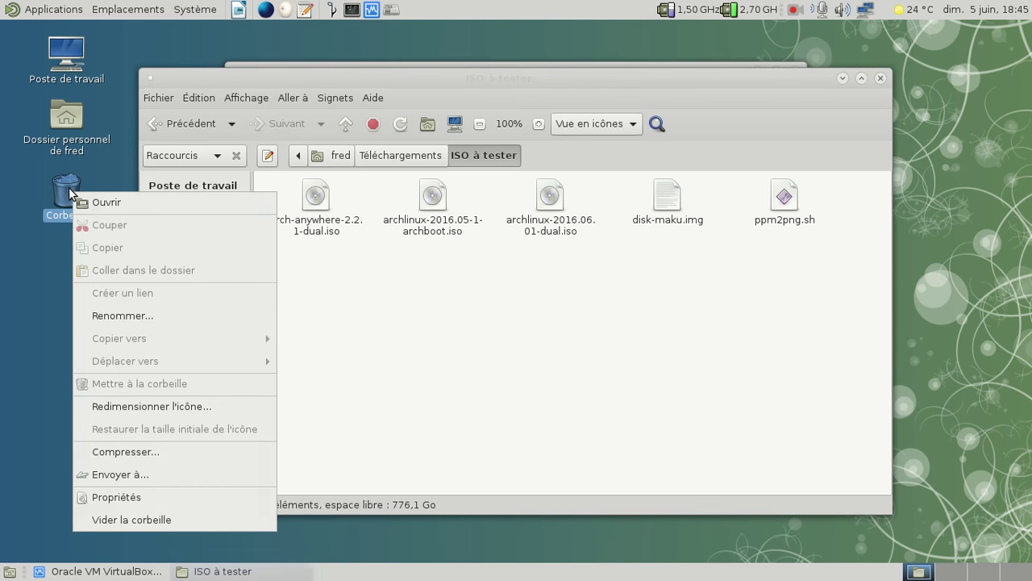
click(241, 521)
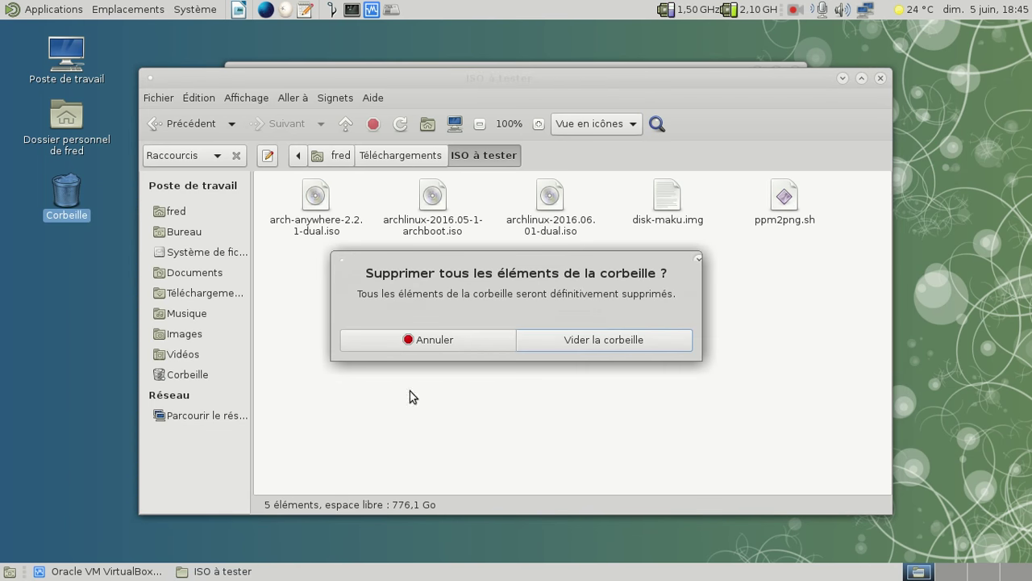
click(574, 343)
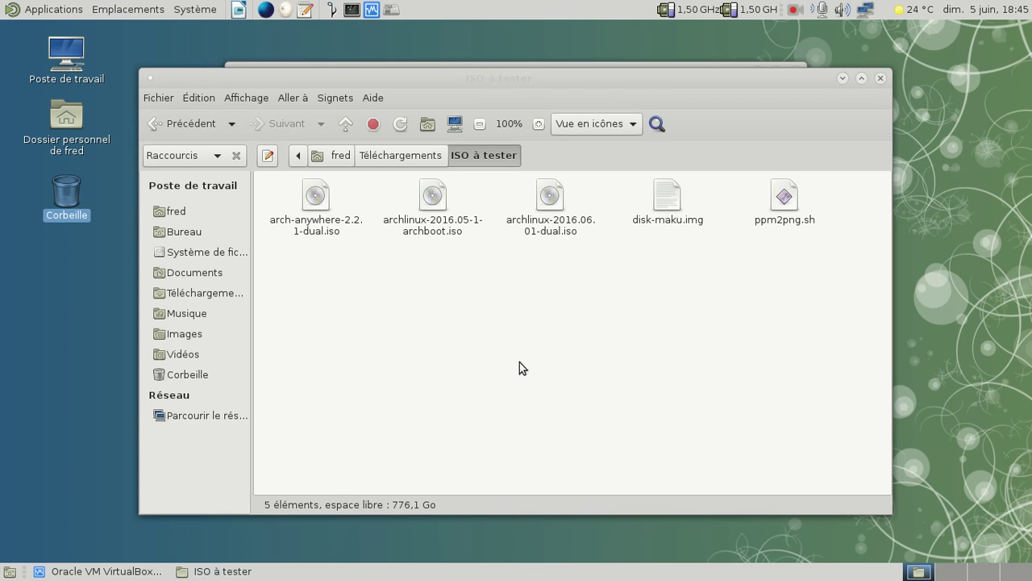
click(880, 78)
click(800, 11)
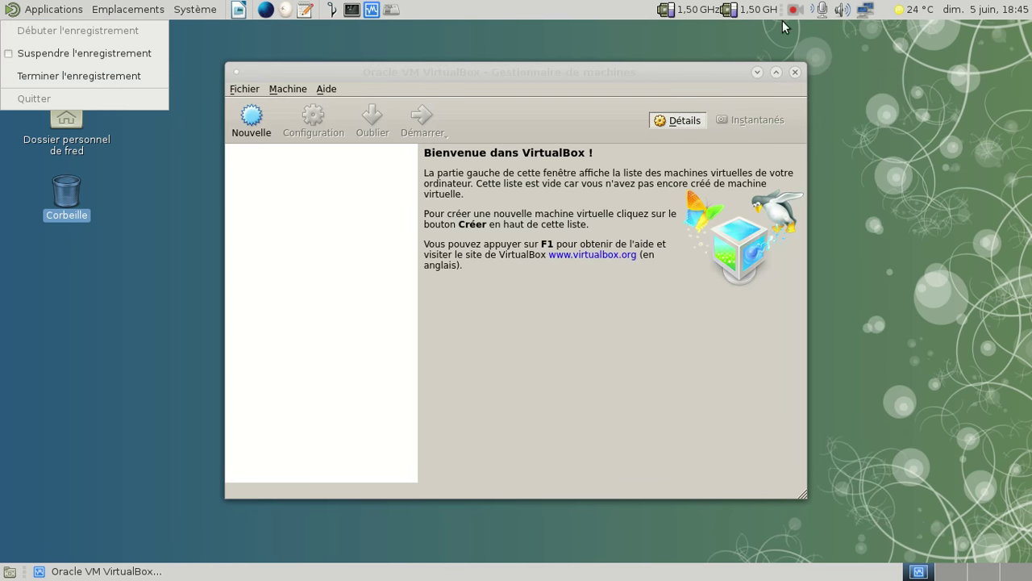